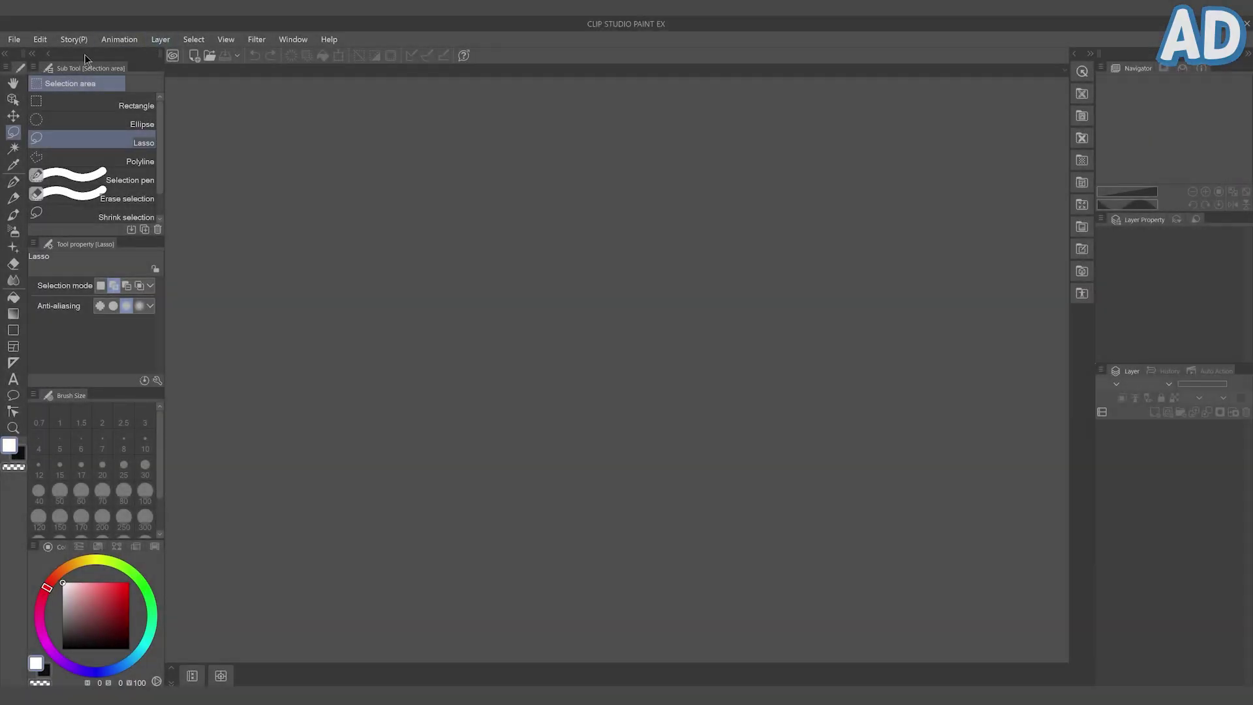
Open autumnchip.png from the animation folder on the Desktop.
click(13, 40)
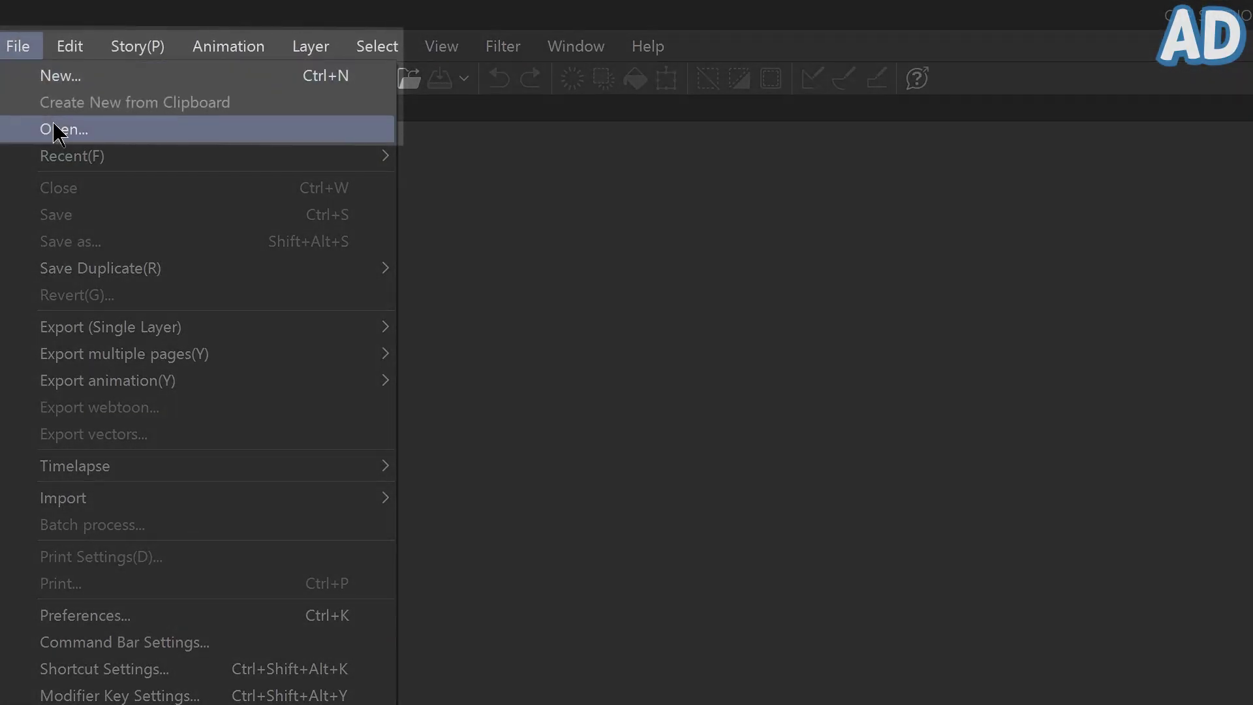
click(56, 131)
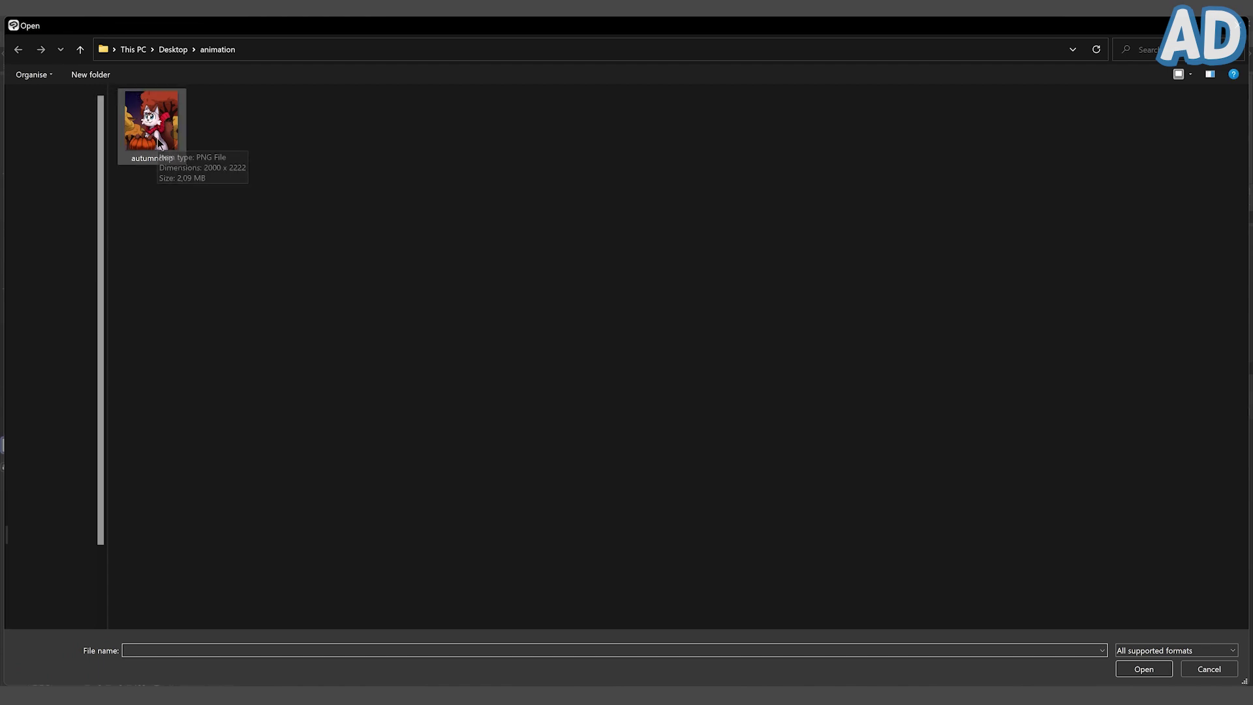
double_click(159, 142)
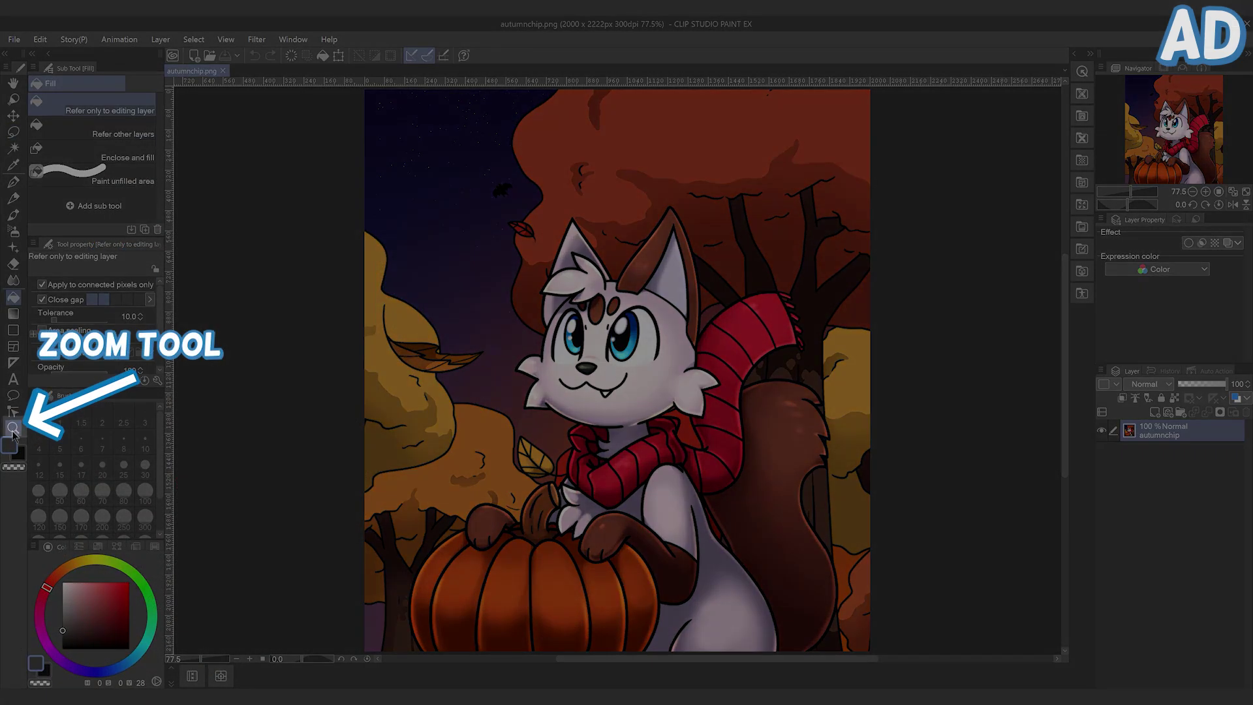
Zoom into the cat's face and pick the Auto select 'Refer to all layers' tool.
click(13, 428)
drag(620, 321, 747, 322)
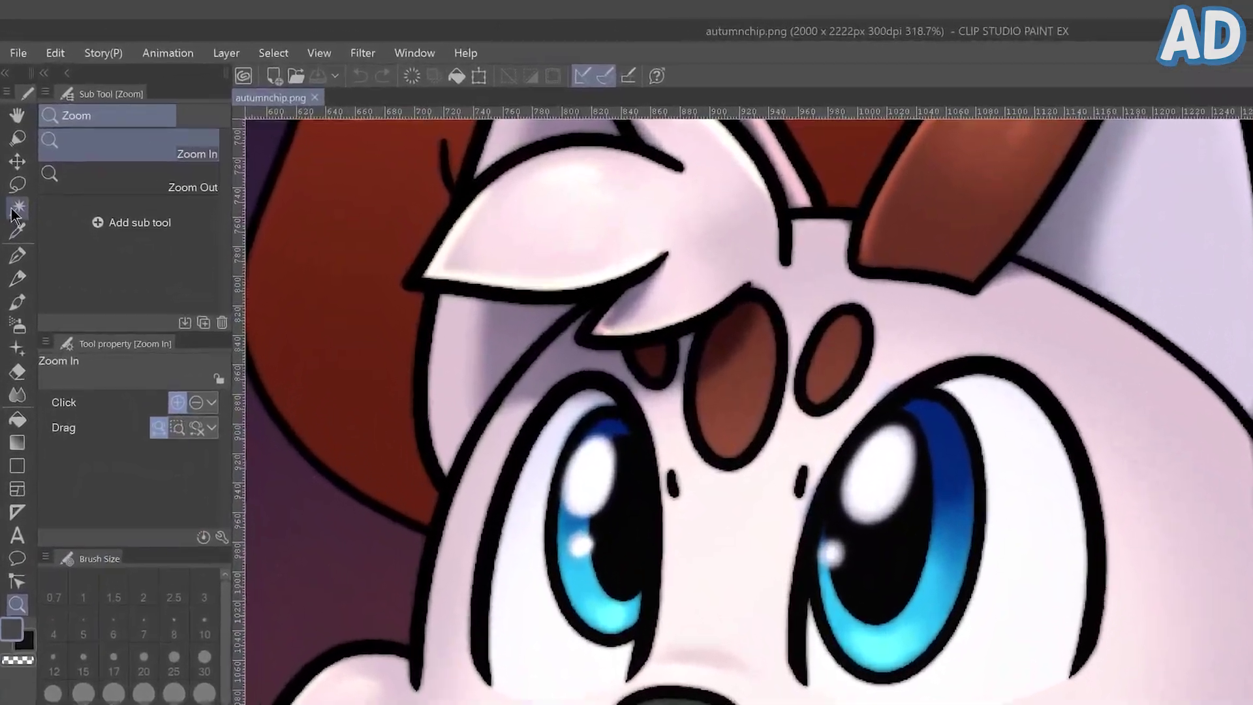
click(13, 148)
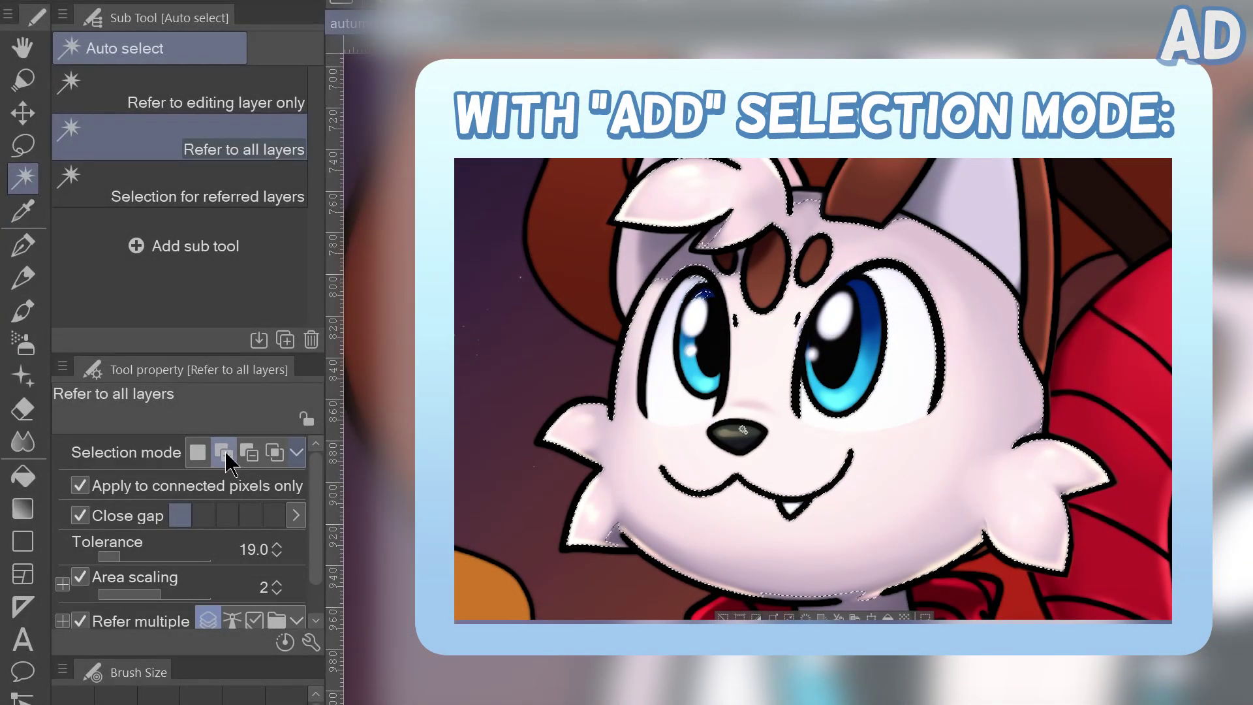
Set selection mode to Add and turn off Close gap, Area scaling and Refer multiple.
click(247, 451)
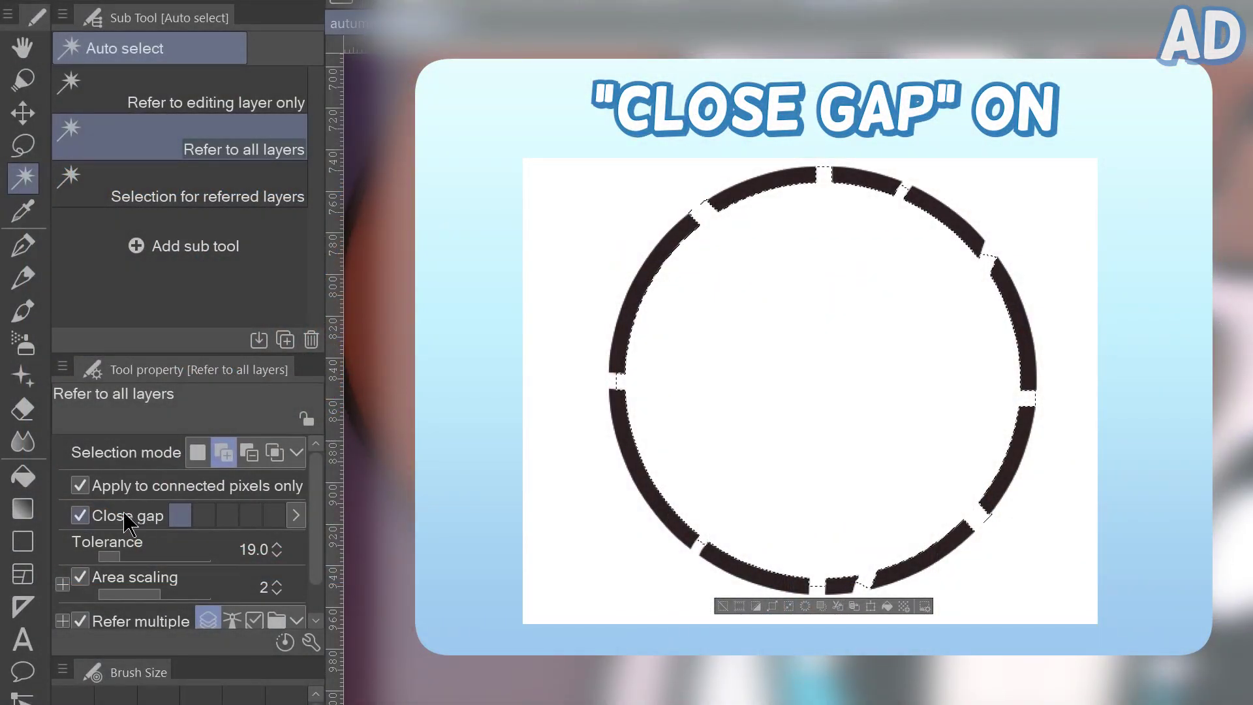
click(80, 515)
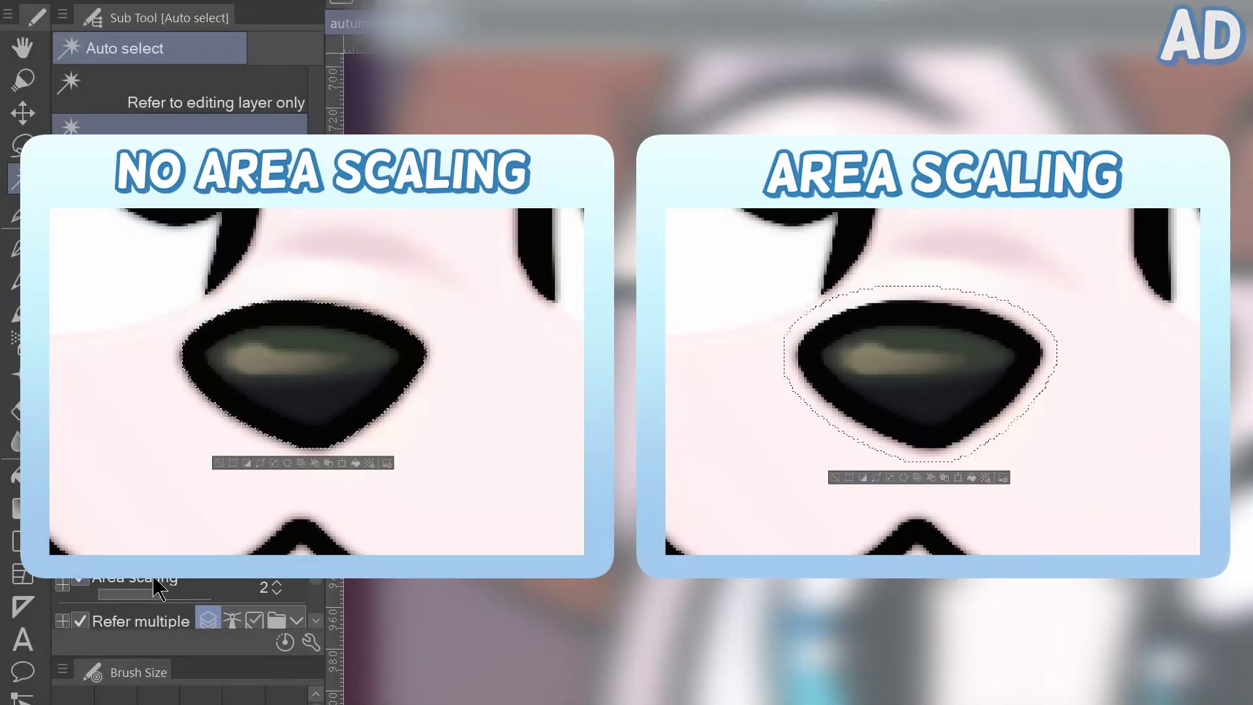
click(88, 578)
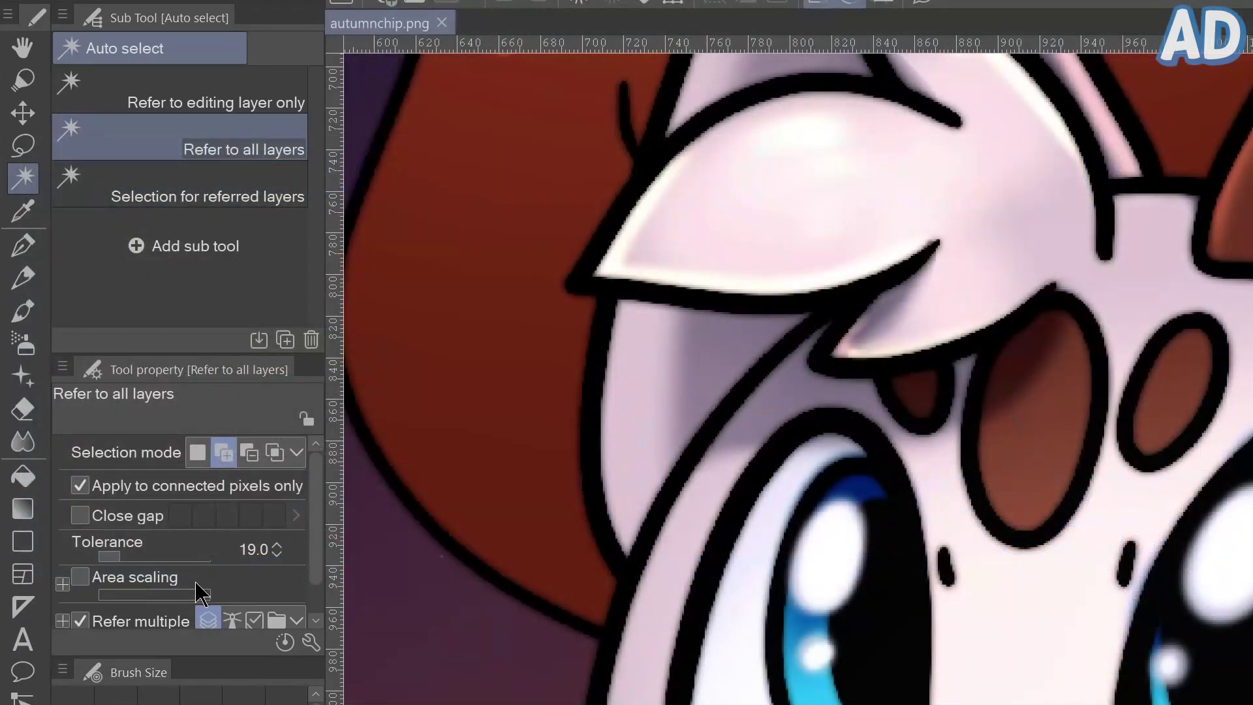
drag(317, 513, 316, 555)
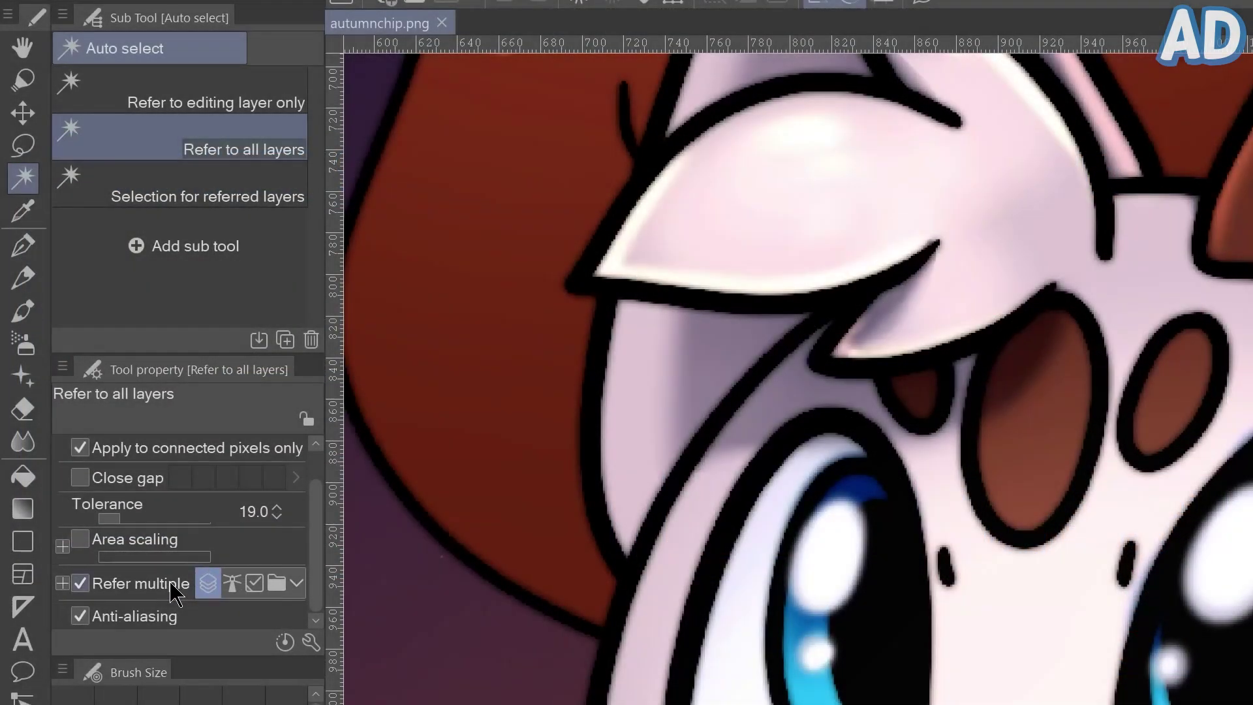
click(171, 584)
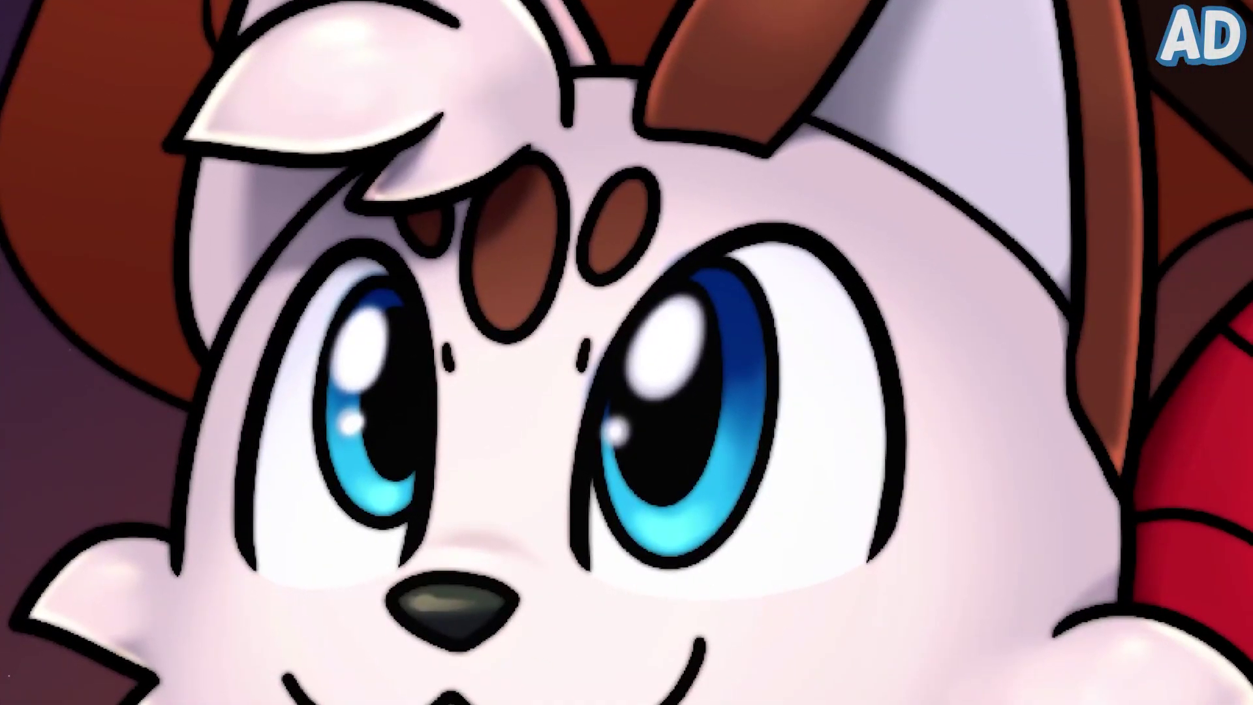
Select the white of both eyes with Auto select, first at tolerance 40, then refine at tolerance 1.
drag(262, 367, 307, 416)
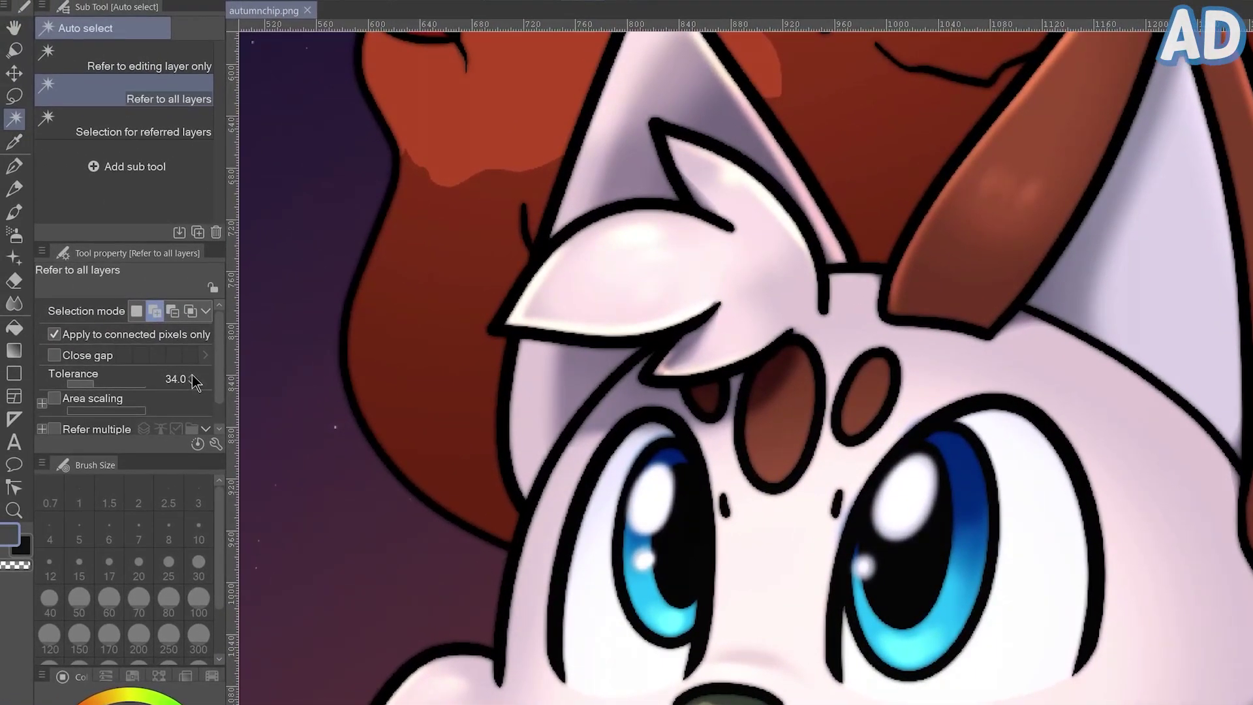
click(193, 376)
click(666, 458)
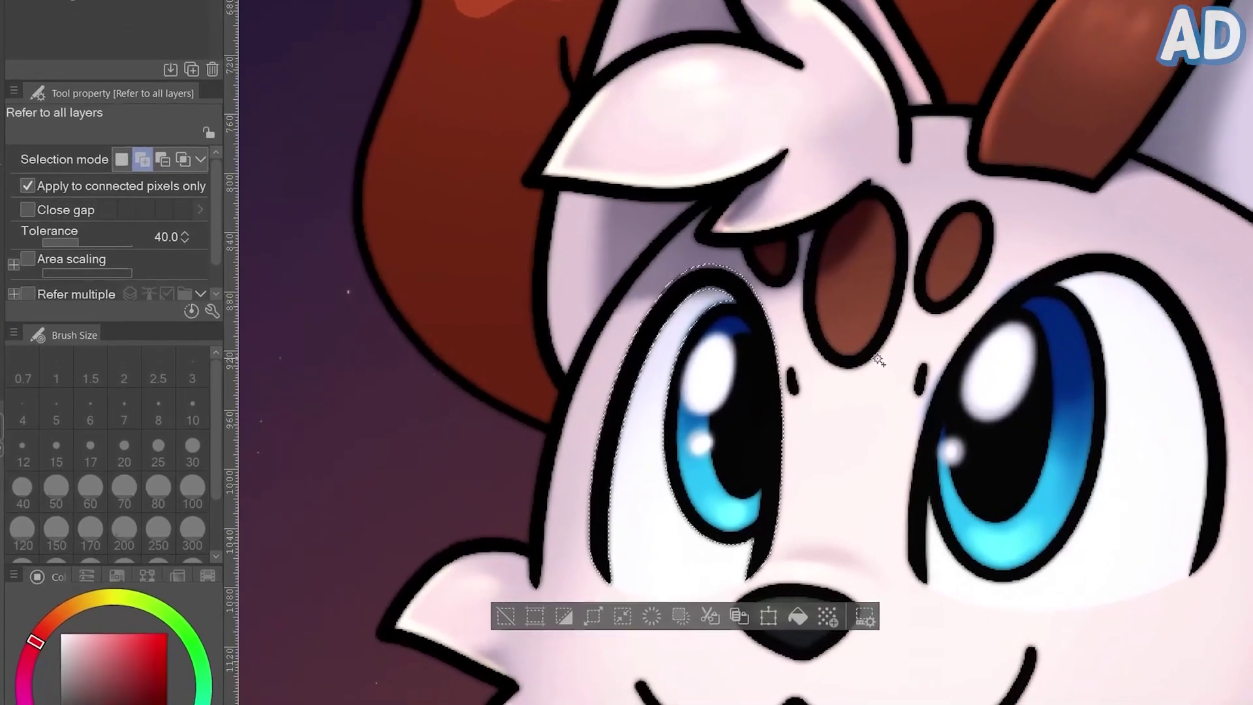
click(931, 625)
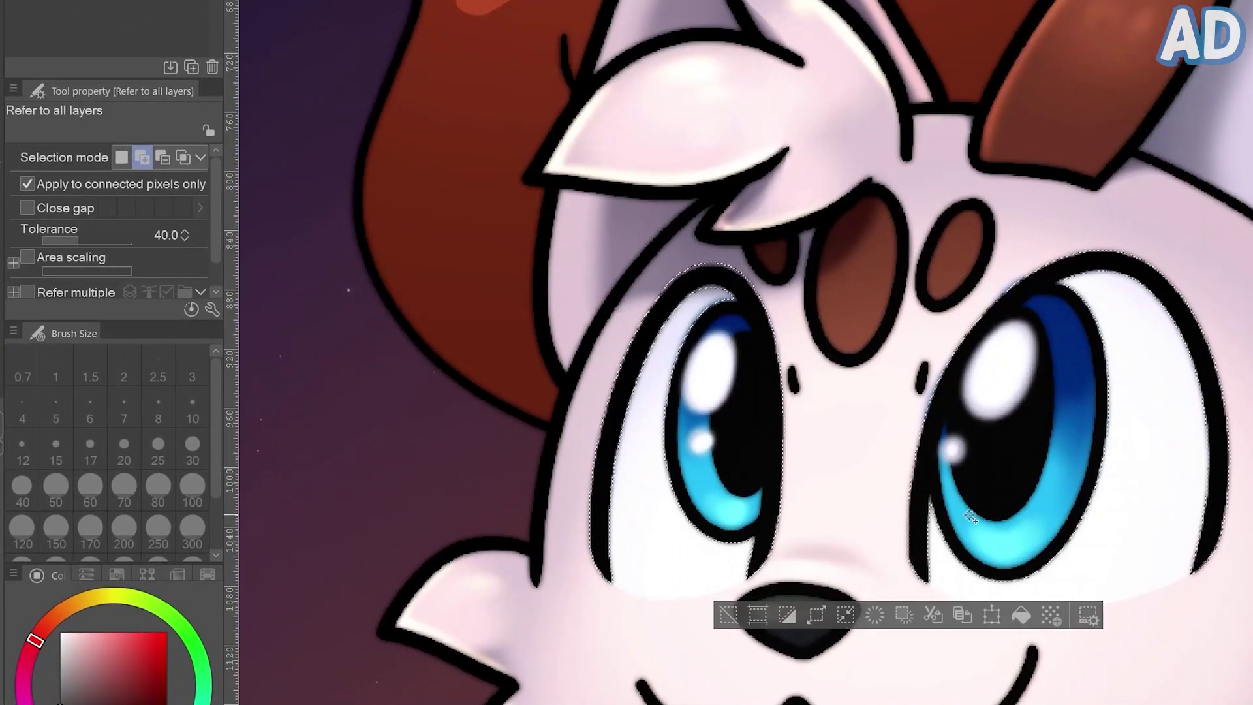
click(673, 557)
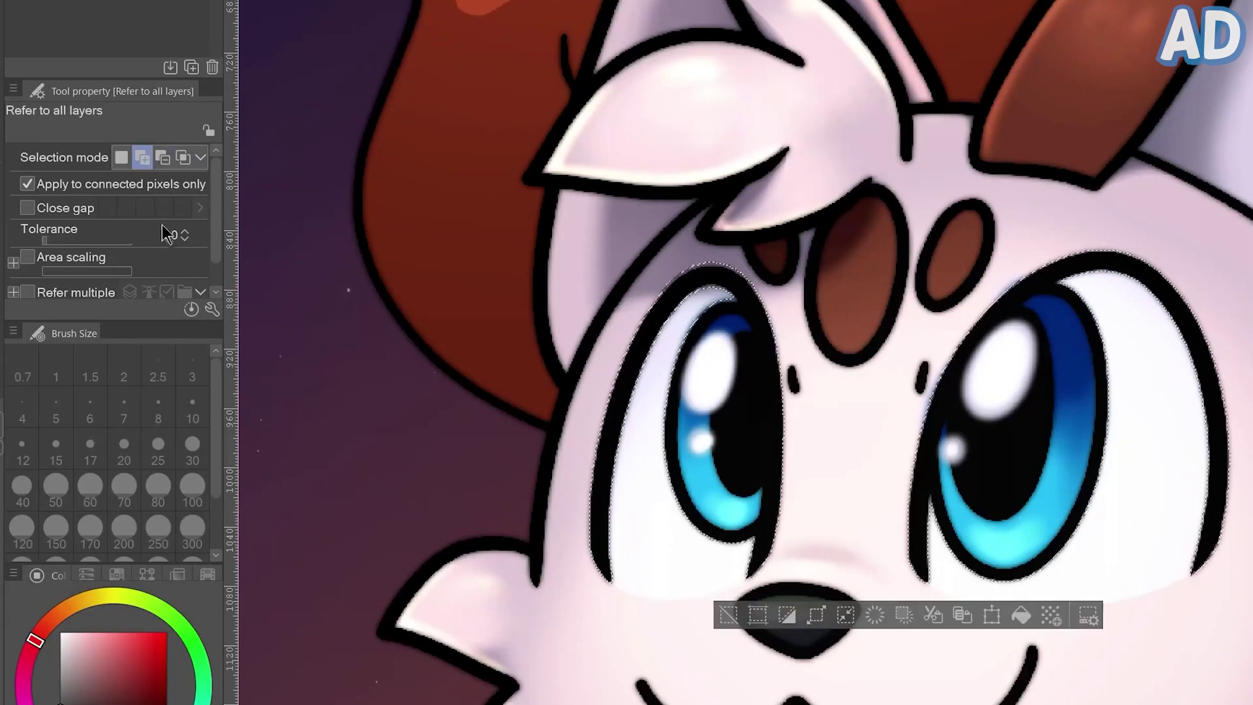
click(186, 237)
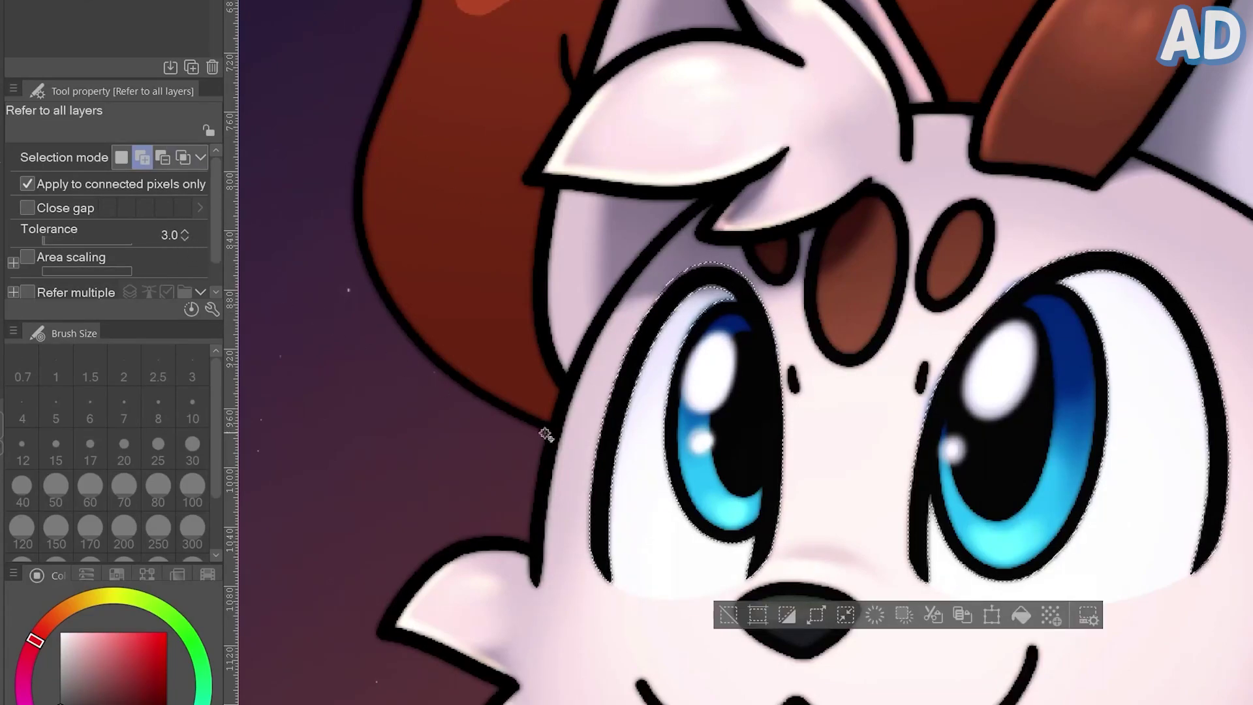
click(652, 511)
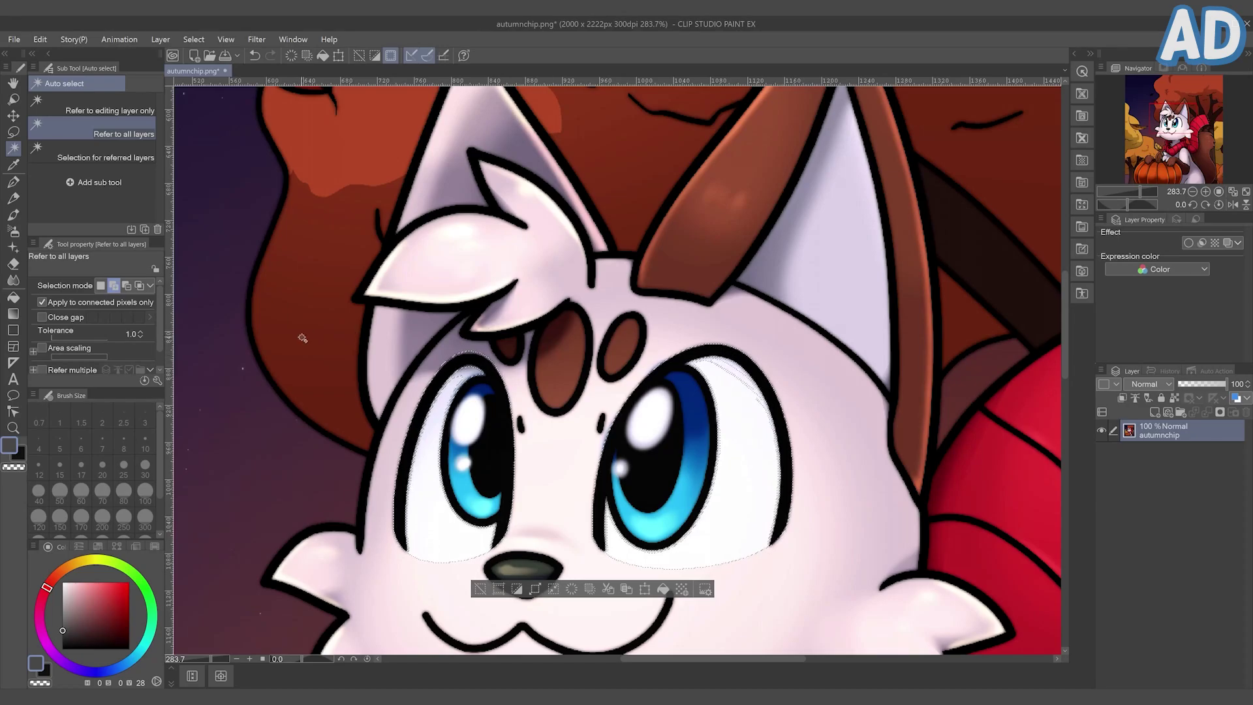
Zoom in on the left eye and lasso around it with stronger anti-aliasing.
click(13, 427)
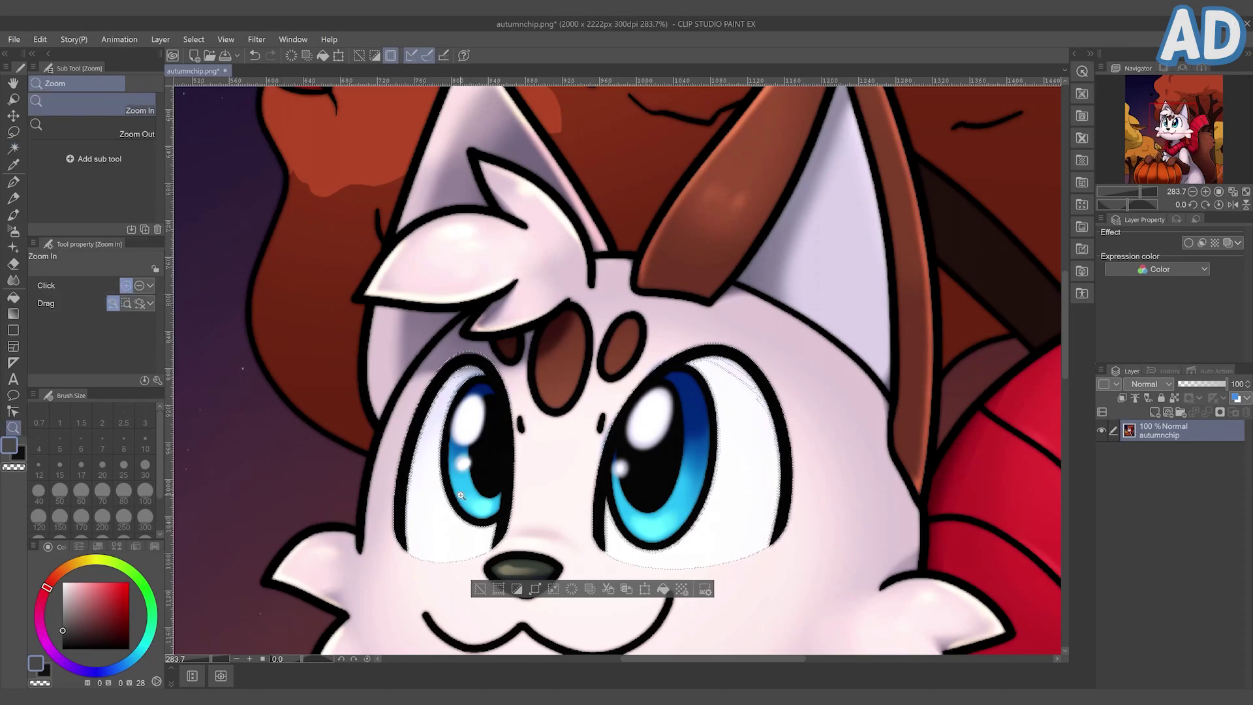
drag(461, 495, 478, 509)
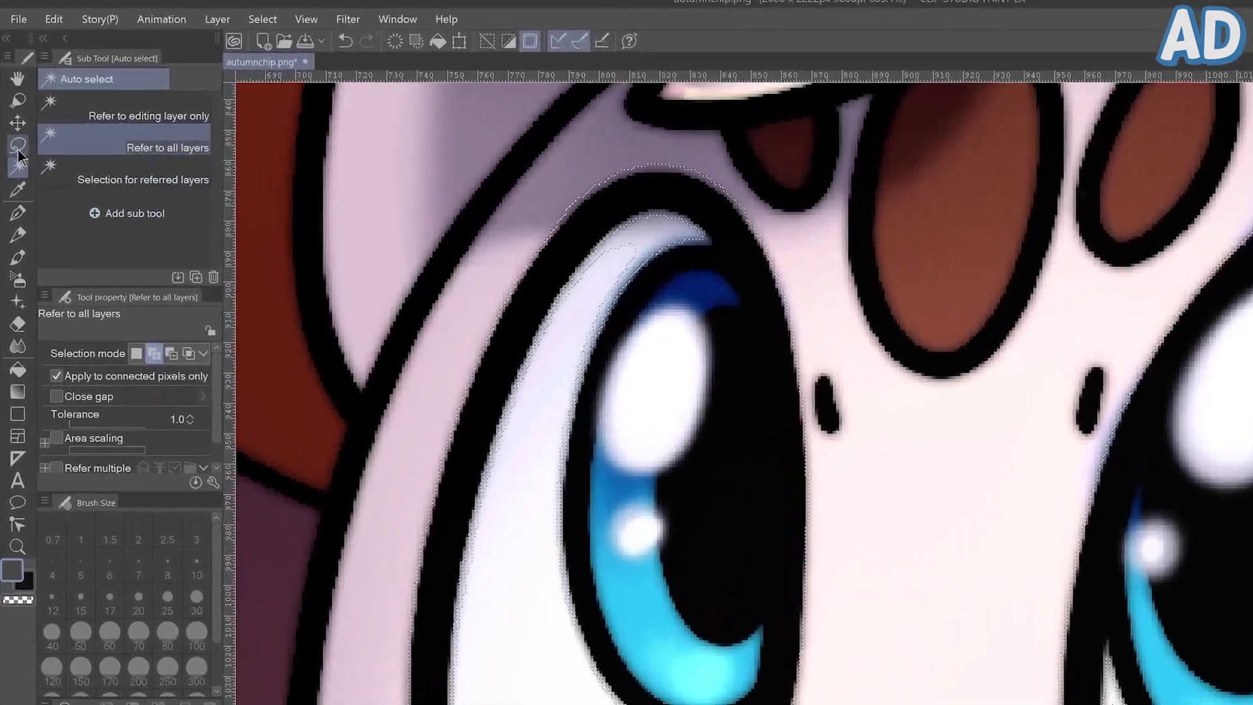
click(12, 133)
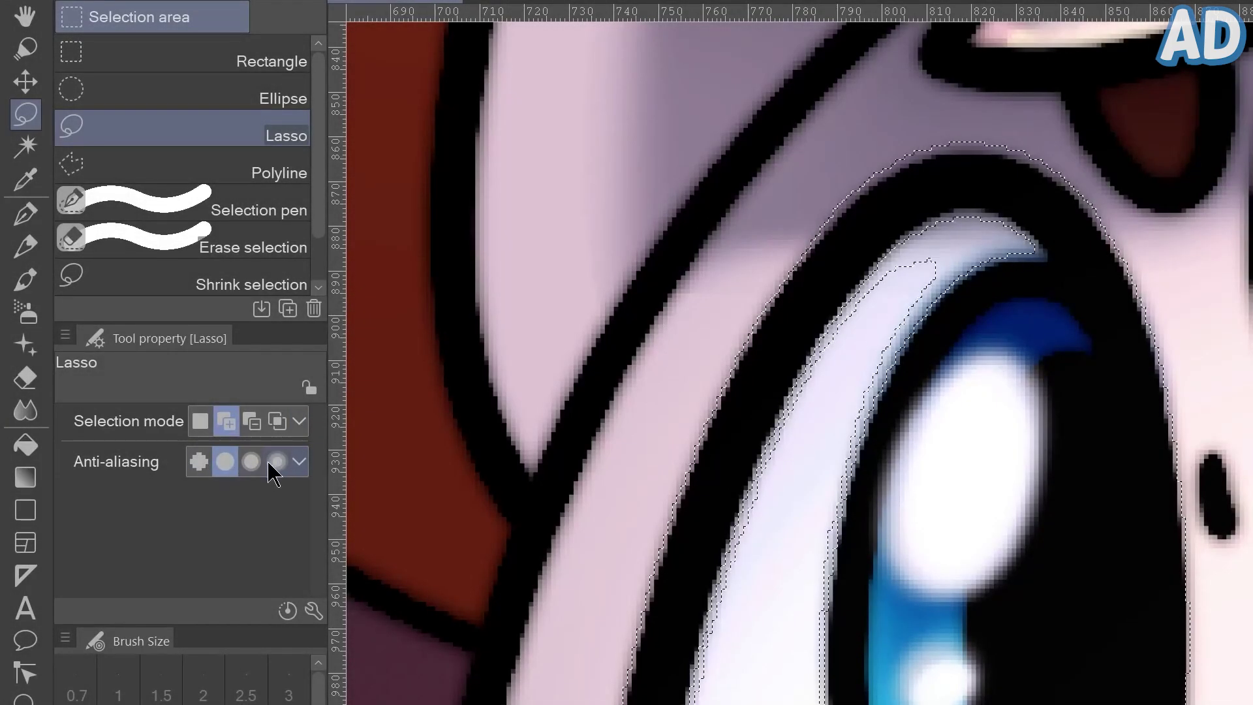
click(256, 460)
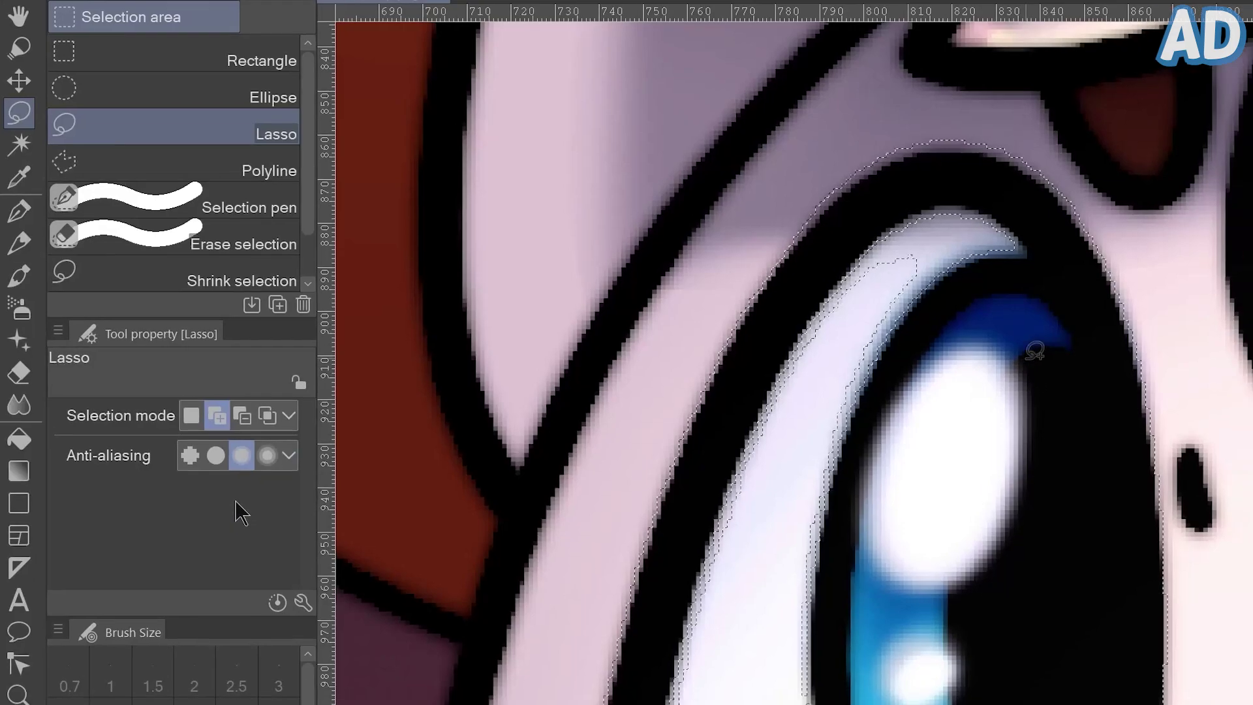
drag(1035, 369, 1031, 206)
mouse_move(774, 168)
mouse_down()
mouse_move(508, 327)
mouse_move(450, 704)
mouse_move(551, 704)
mouse_up()
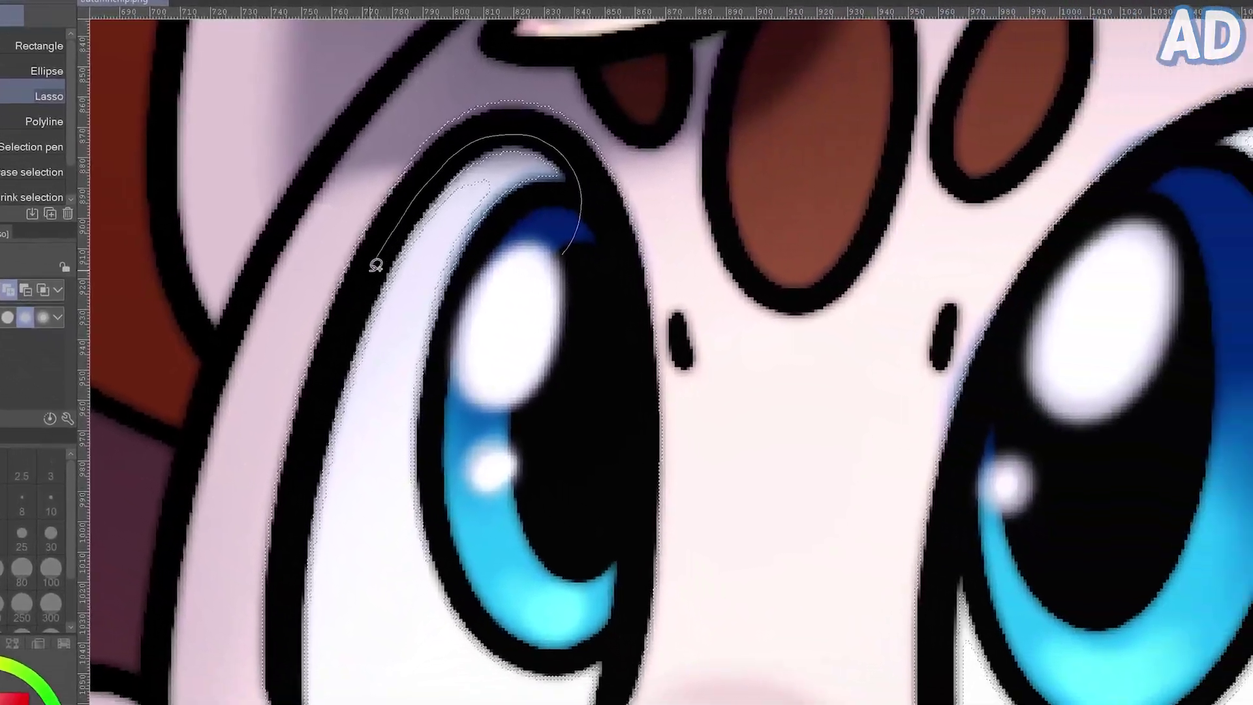
mouse_move(280, 677)
mouse_down()
mouse_move(417, 662)
mouse_move(461, 640)
mouse_move(488, 499)
mouse_move(448, 226)
mouse_up()
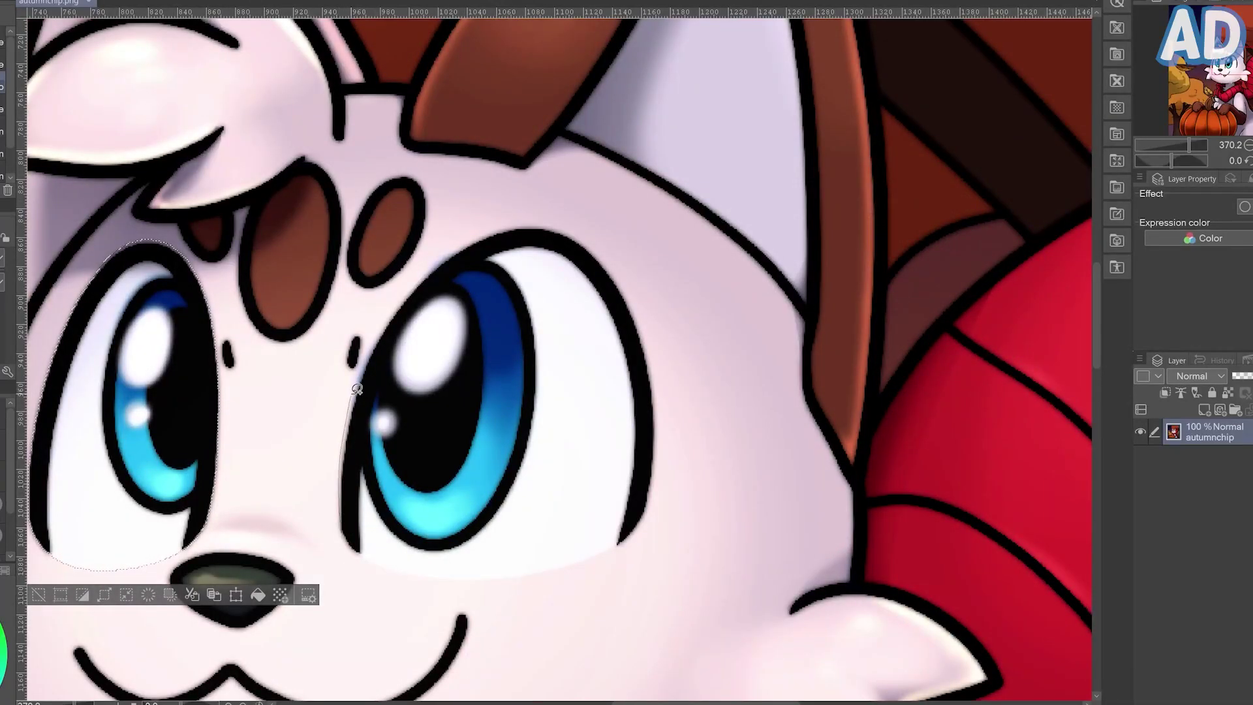
Lasso around the right eye to add it to the selection.
mouse_move(357, 389)
mouse_down()
mouse_move(388, 319)
mouse_move(446, 252)
mouse_up()
drag(612, 554, 466, 580)
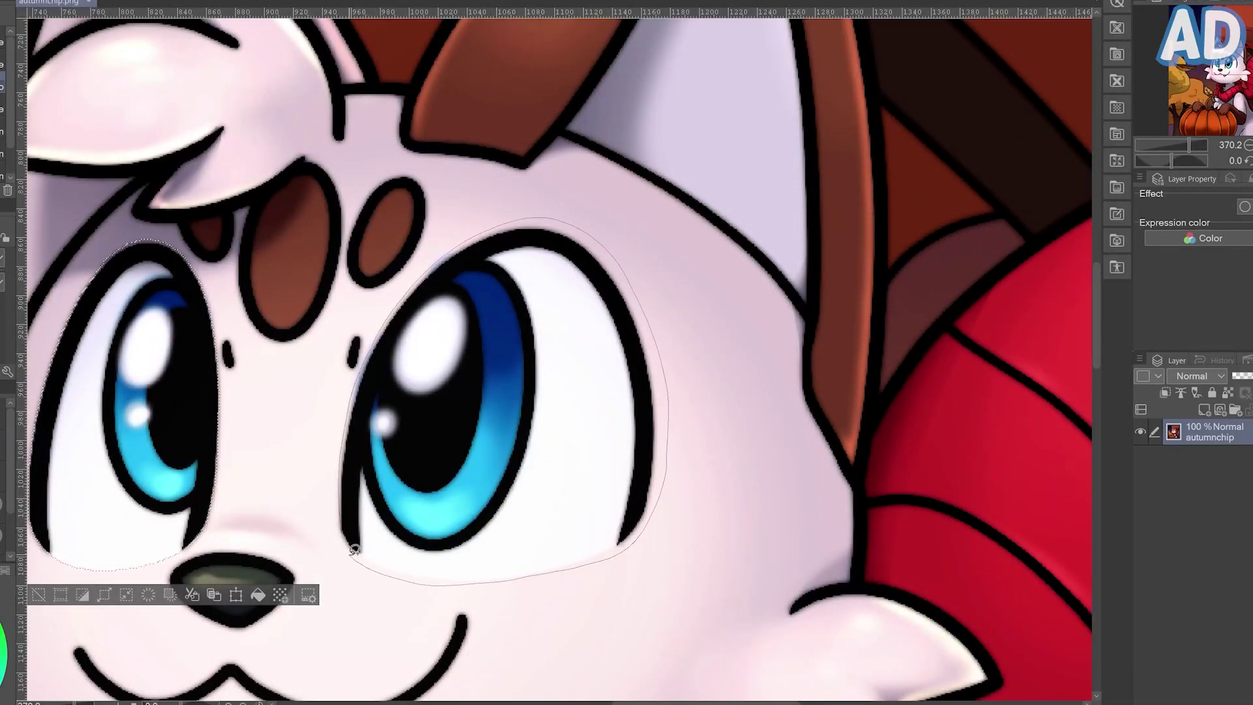
drag(354, 550, 355, 552)
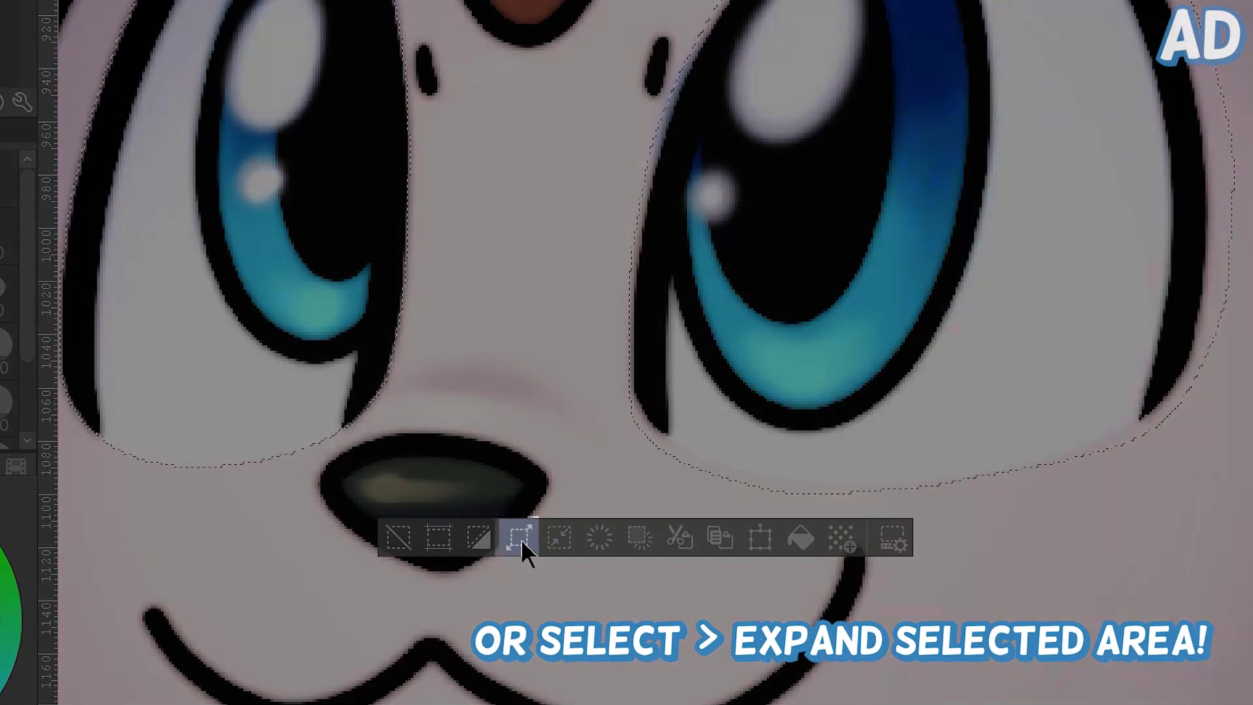
Expand the eye selection by 2 px using the rounded expansion type.
click(521, 538)
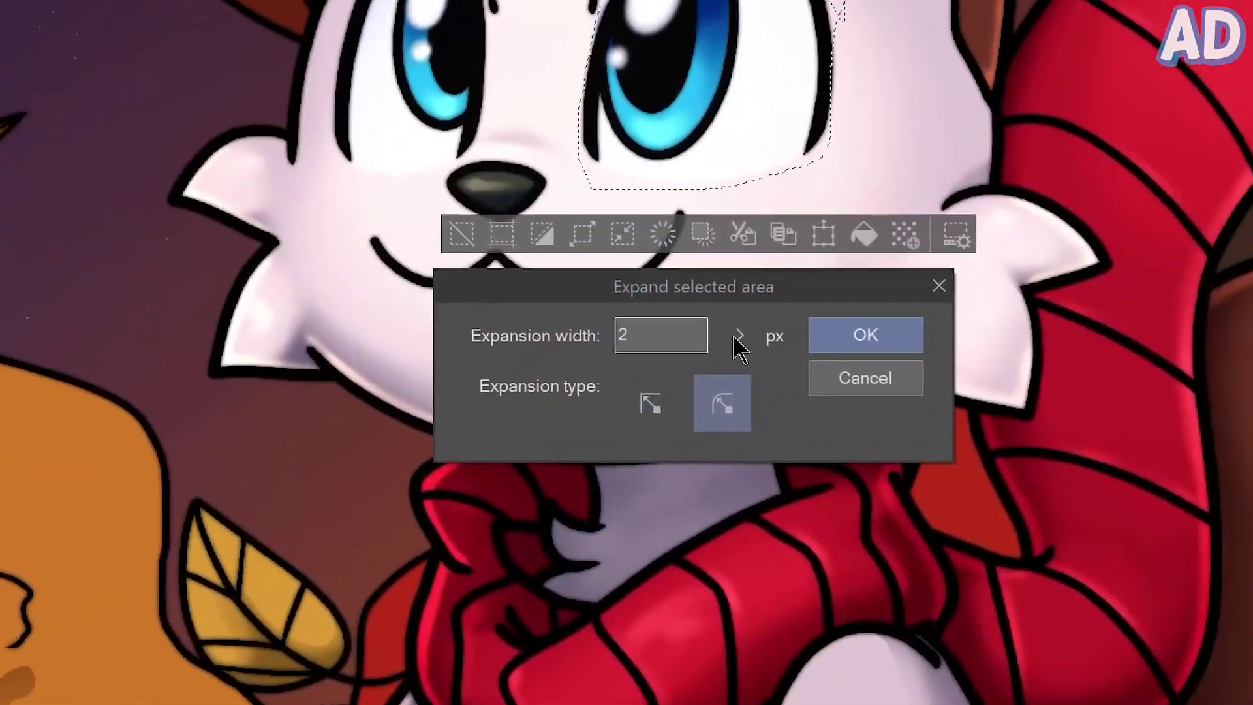
click(643, 399)
click(671, 344)
click(671, 344)
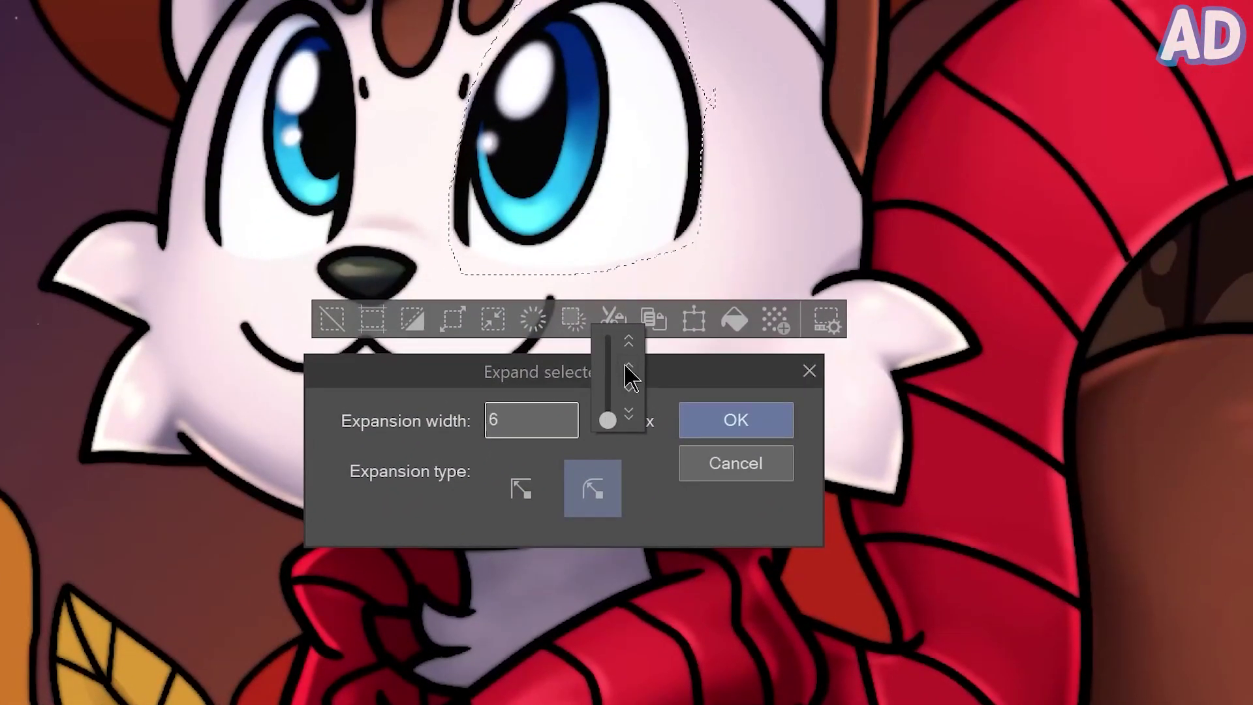
click(625, 365)
click(626, 365)
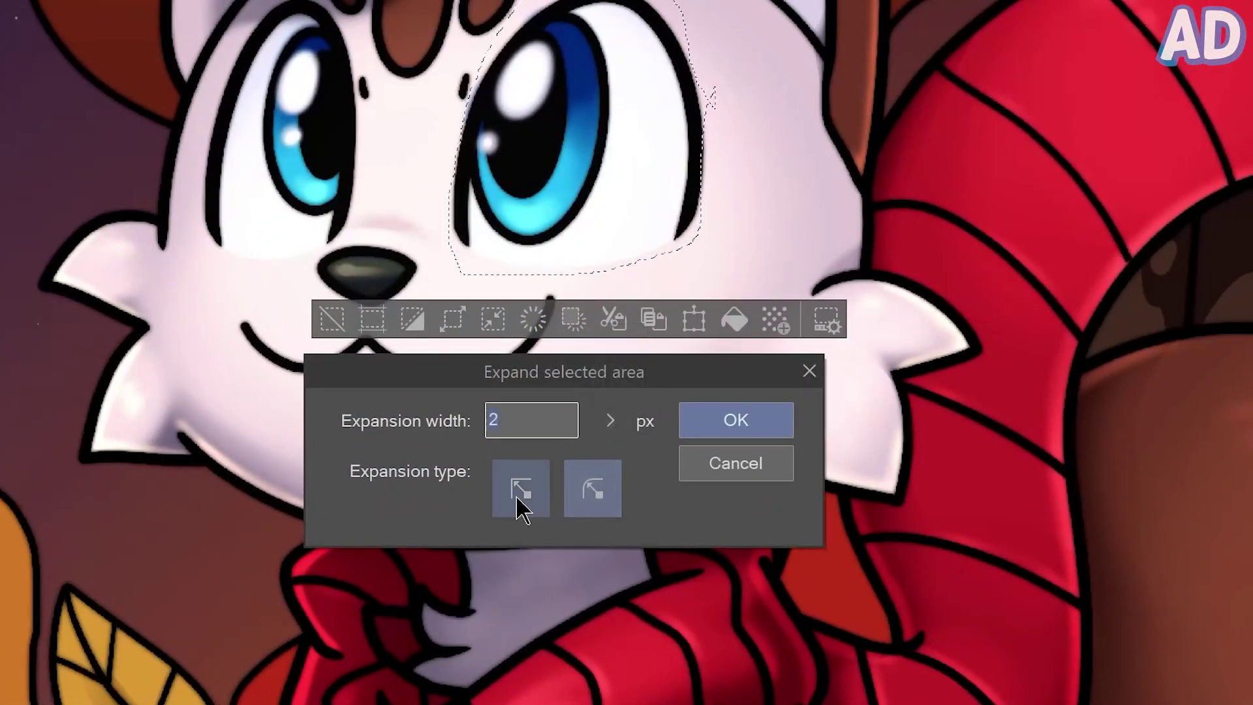
click(516, 495)
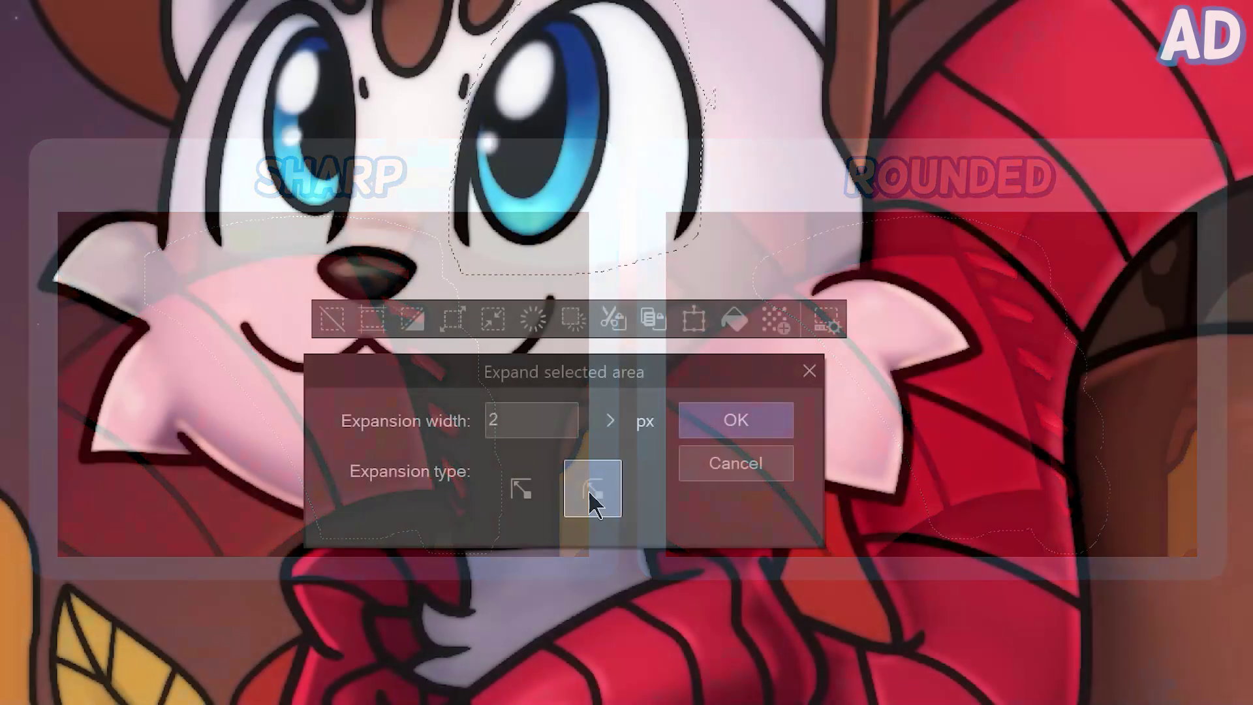
click(589, 490)
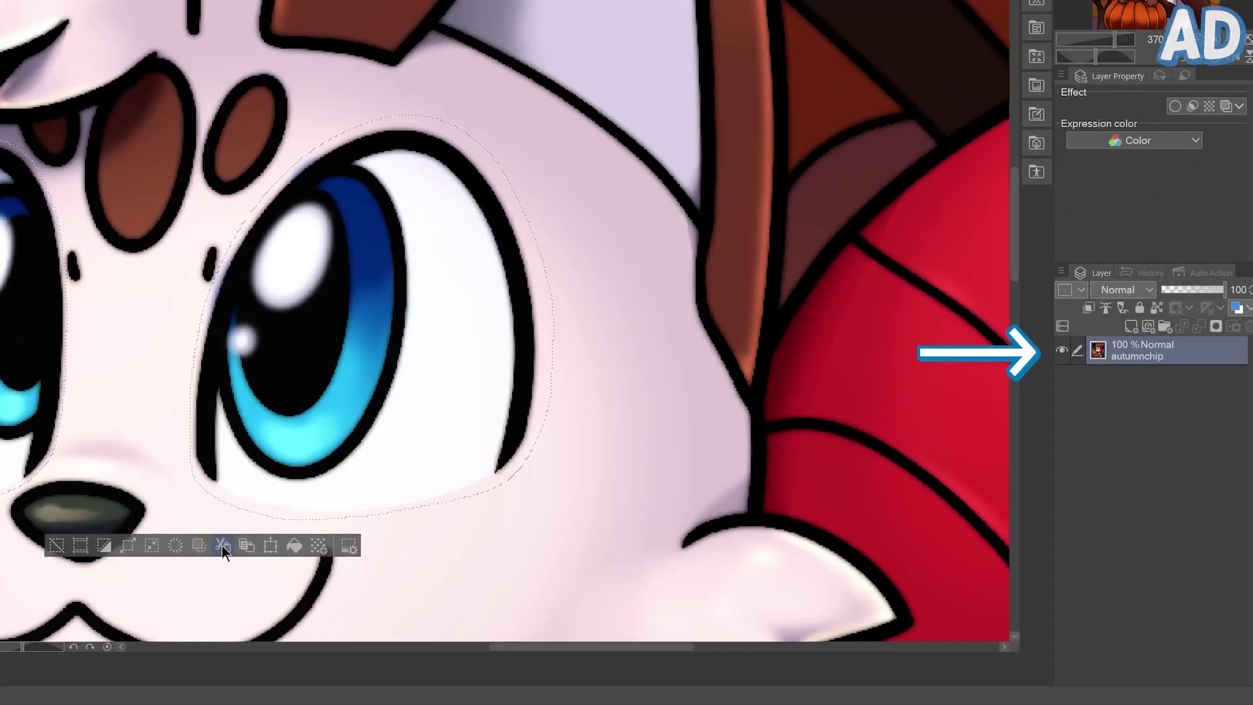
Copy the selected eyes to a new layer, deselect, and rename the layer 'Eyes'.
click(642, 649)
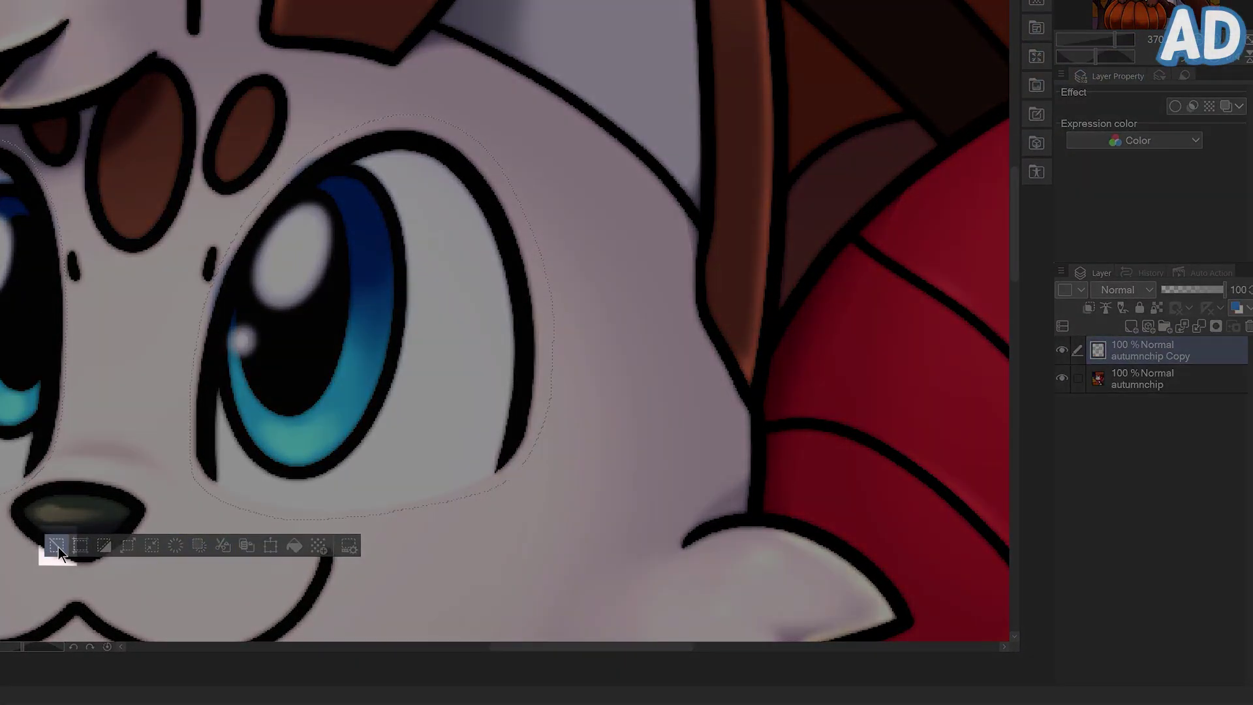
click(58, 547)
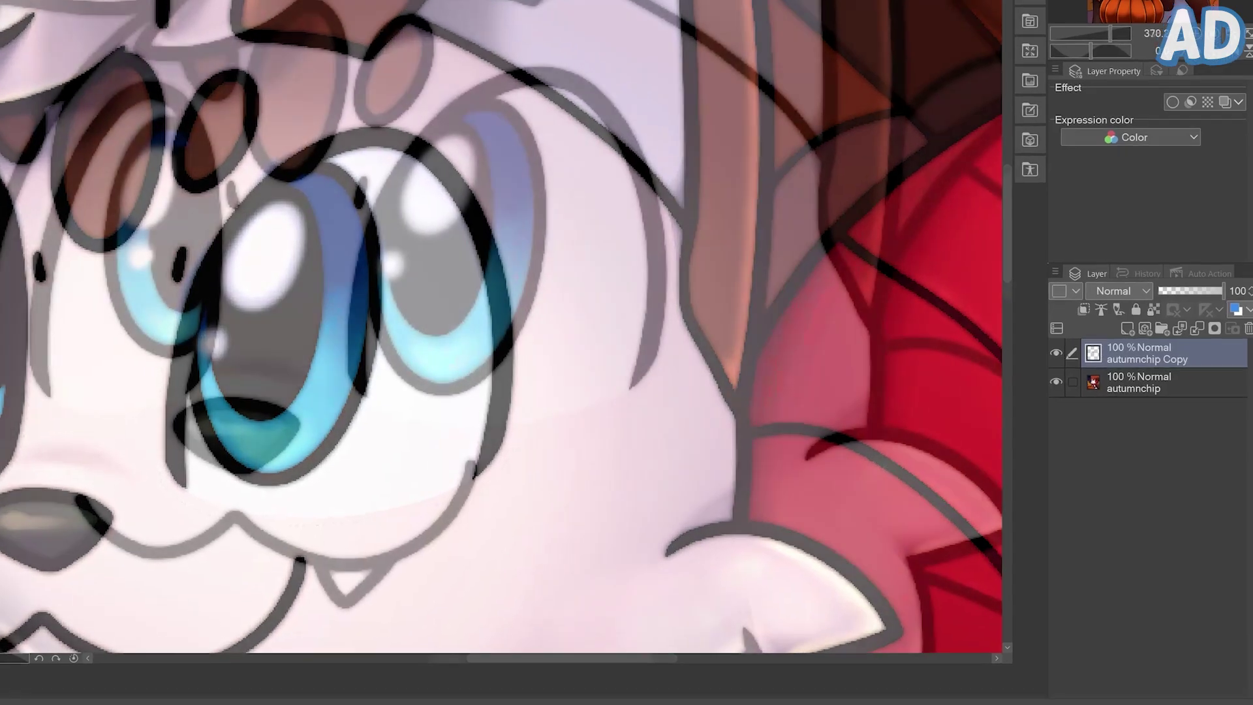
double_click(1154, 354)
text(Eyes)
key(Return)
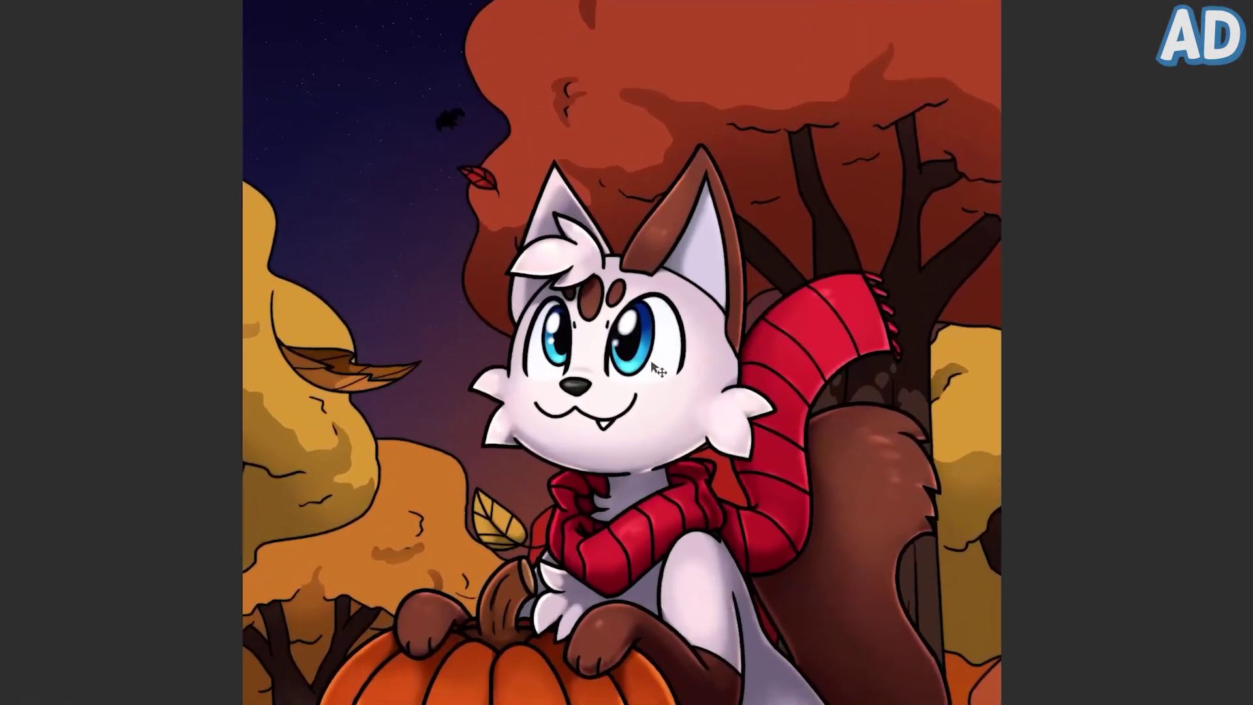
Hide the Eyes layer and zoom in on the empty eye holes.
drag(652, 362, 658, 363)
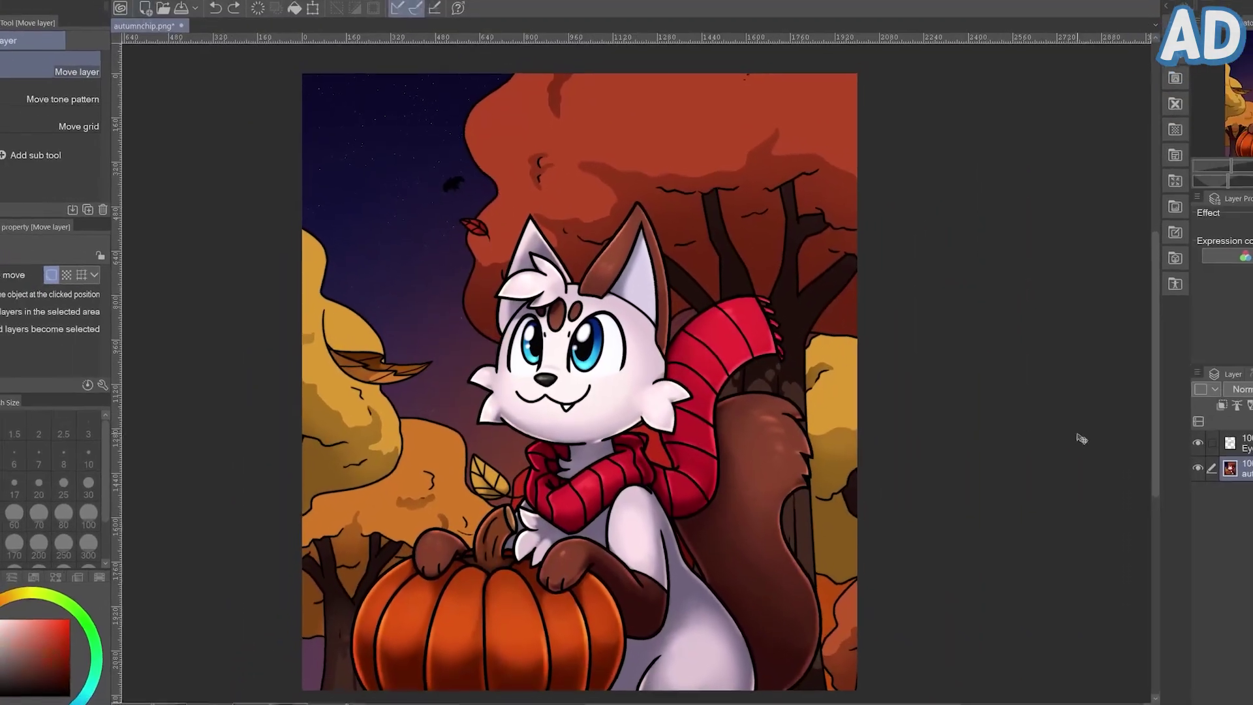
click(1198, 443)
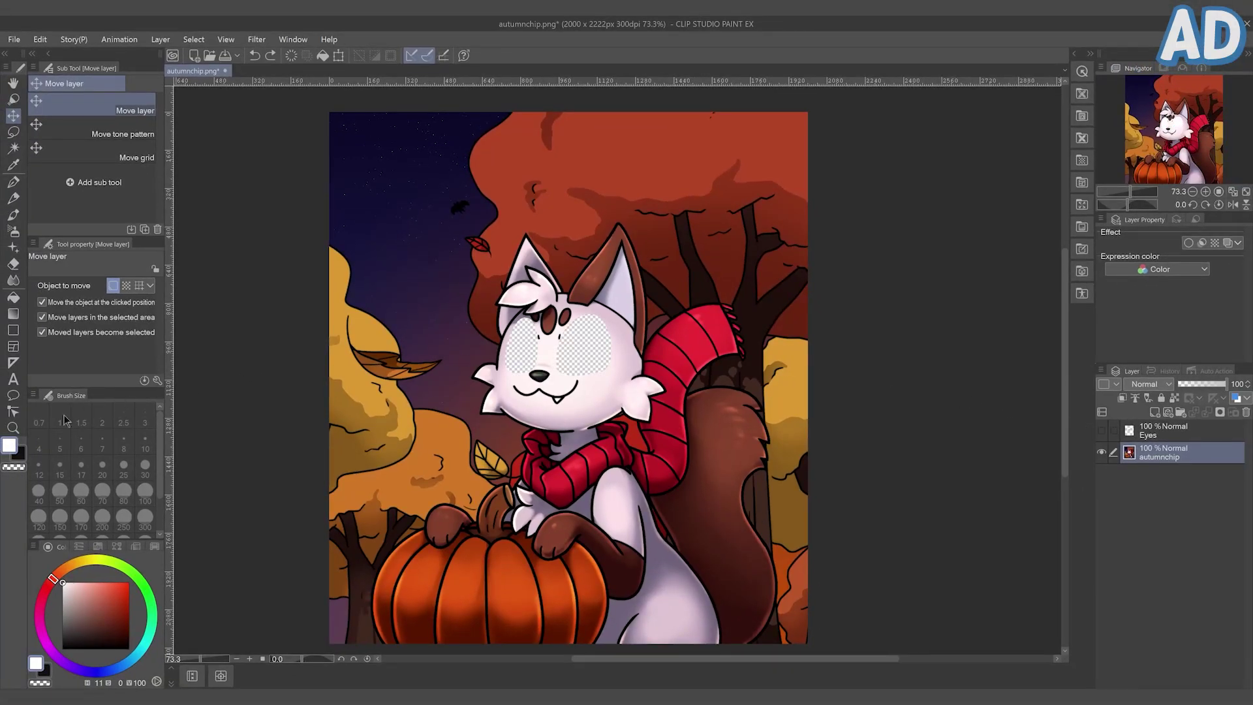
click(13, 428)
drag(553, 368, 594, 347)
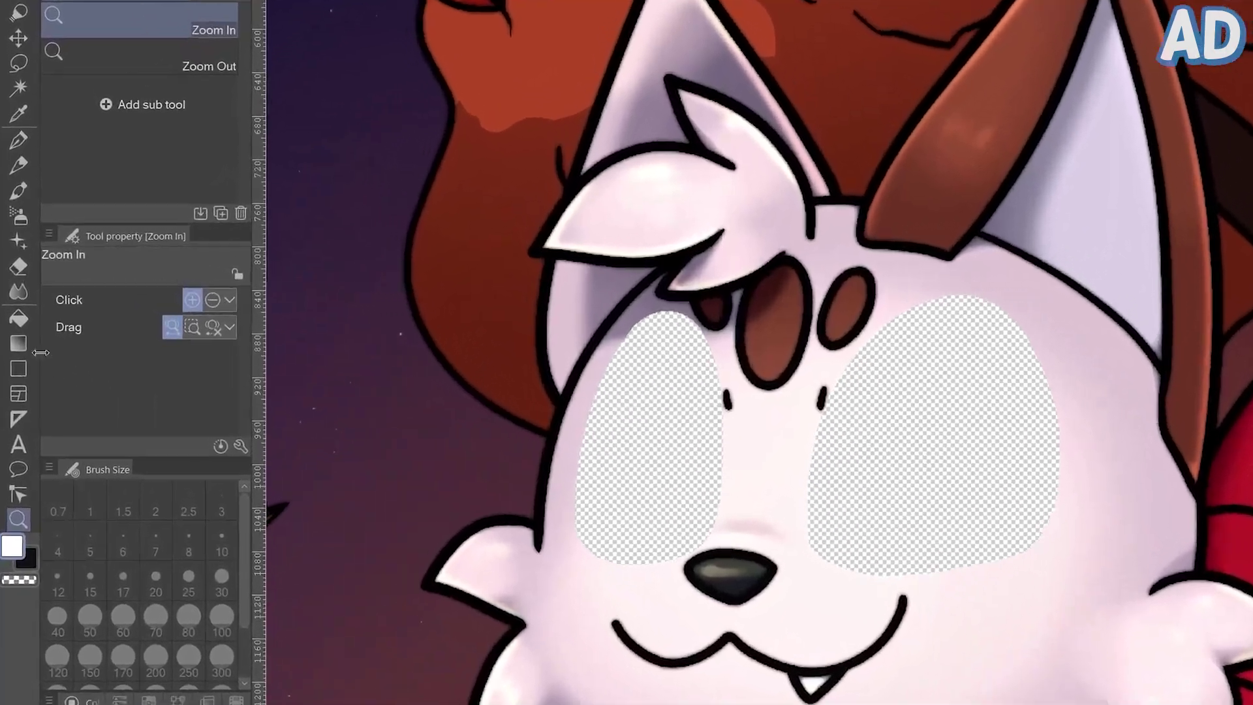
click(13, 297)
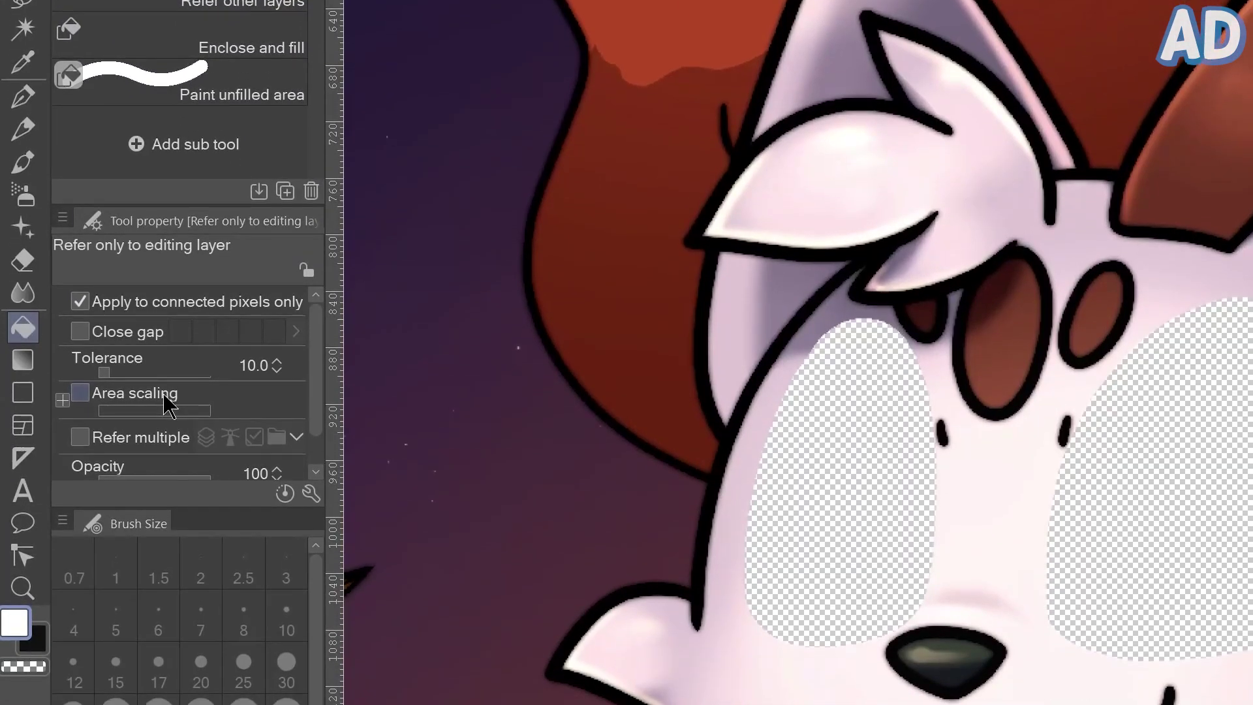
Enable Area scaling for the Fill tool and lower it to 3.
click(163, 394)
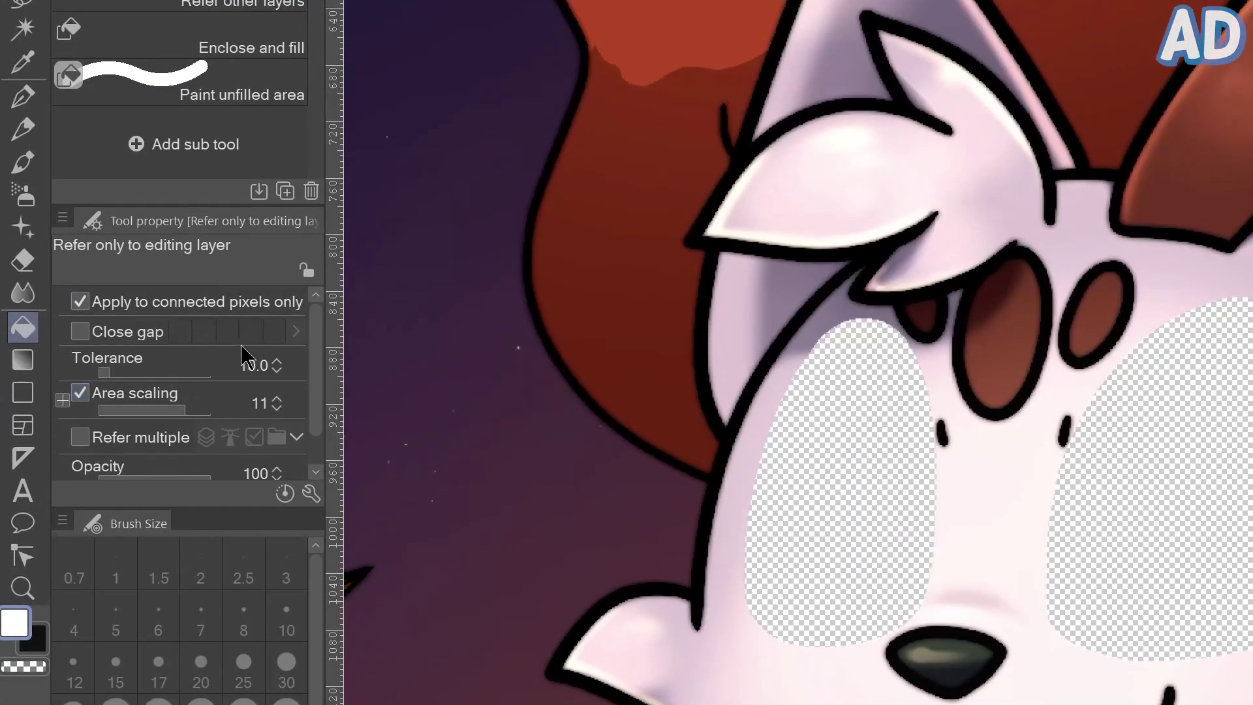
click(277, 407)
click(276, 407)
click(277, 407)
click(277, 408)
click(276, 407)
click(276, 408)
click(276, 407)
click(277, 407)
Eyedrop the fur colour and fill the right and left eye holes.
click(24, 62)
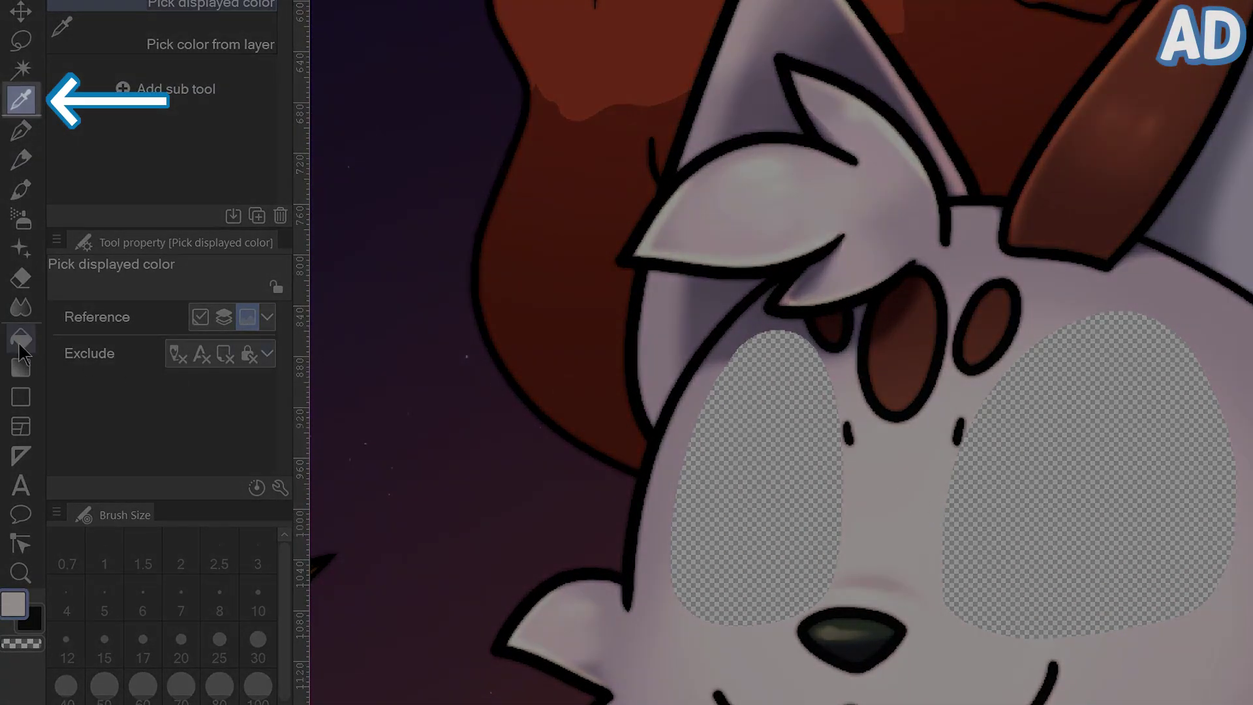
click(18, 342)
click(1052, 498)
click(791, 517)
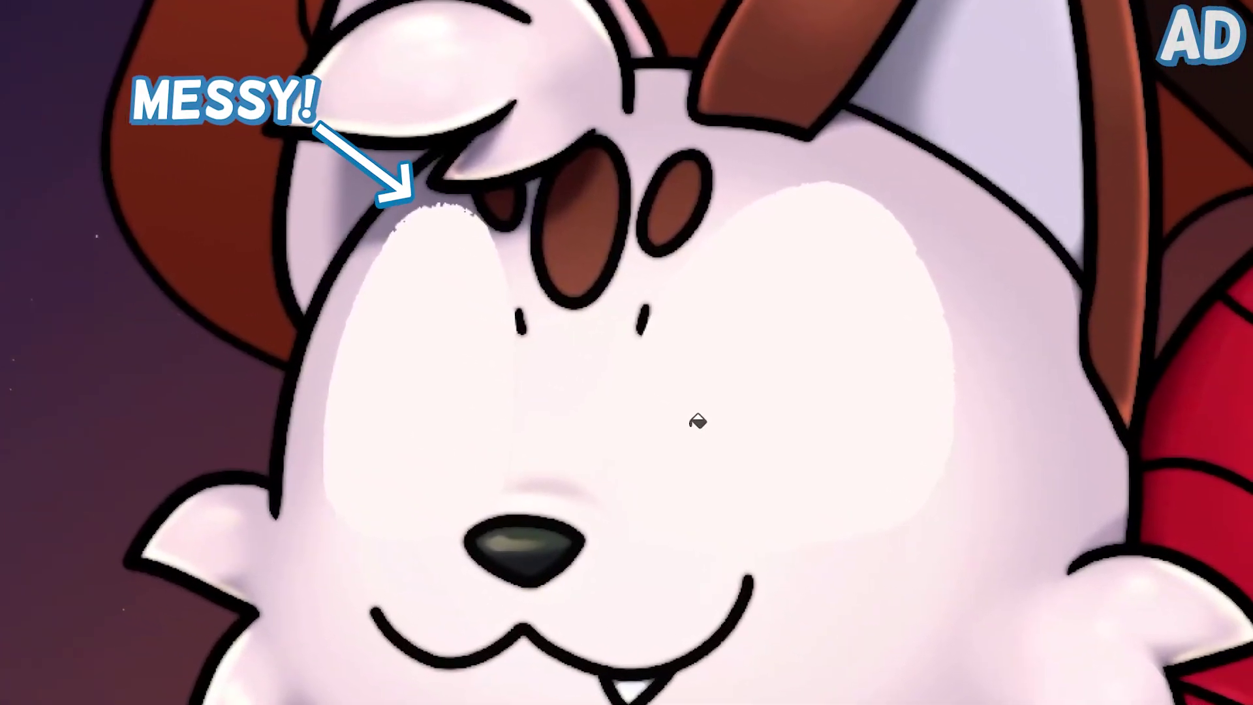
Lasso the ragged fill edge under the brow and apply Gaussian blur at strength 14.50.
mouse_move(478, 227)
mouse_down()
mouse_move(463, 205)
mouse_move(408, 208)
mouse_up()
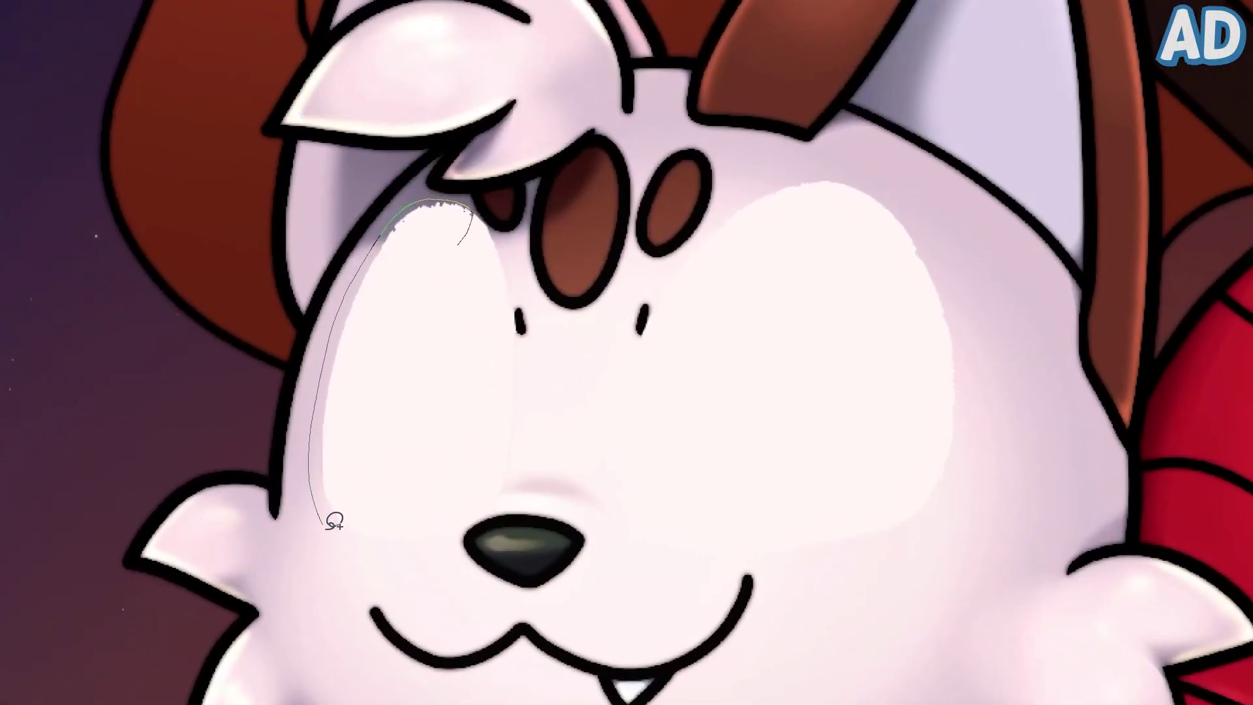
drag(334, 521, 457, 239)
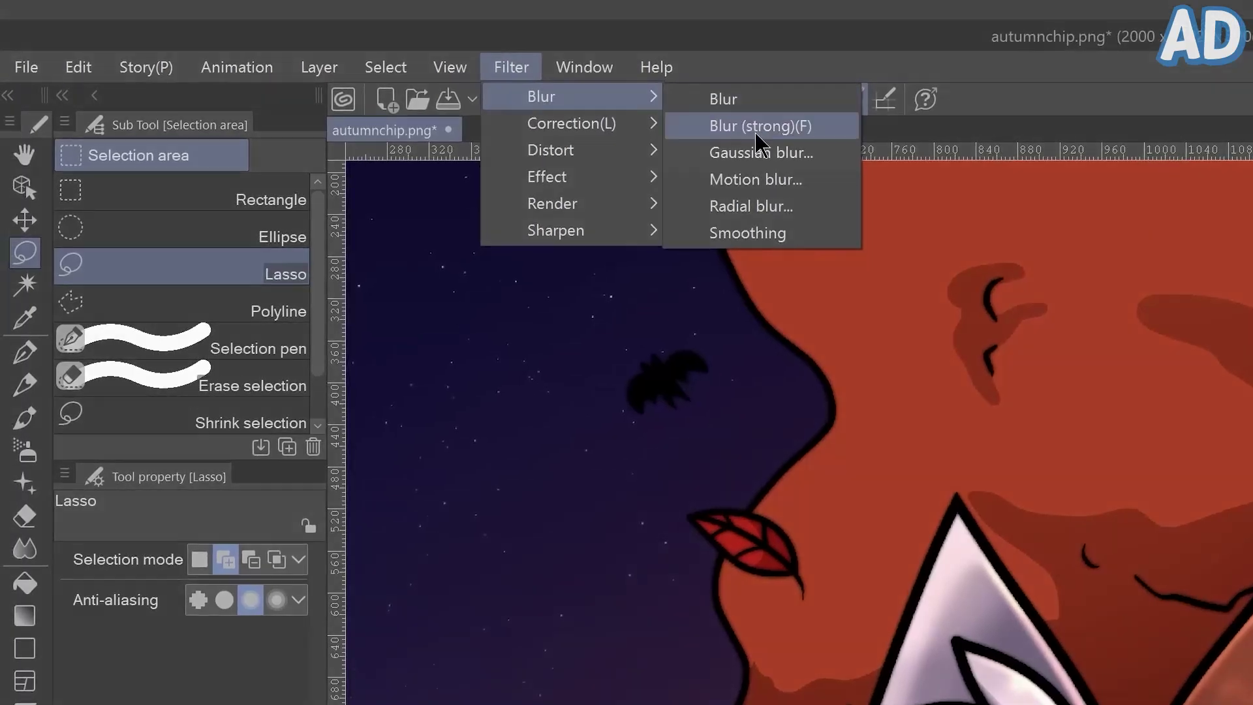
click(761, 153)
drag(493, 442, 271, 391)
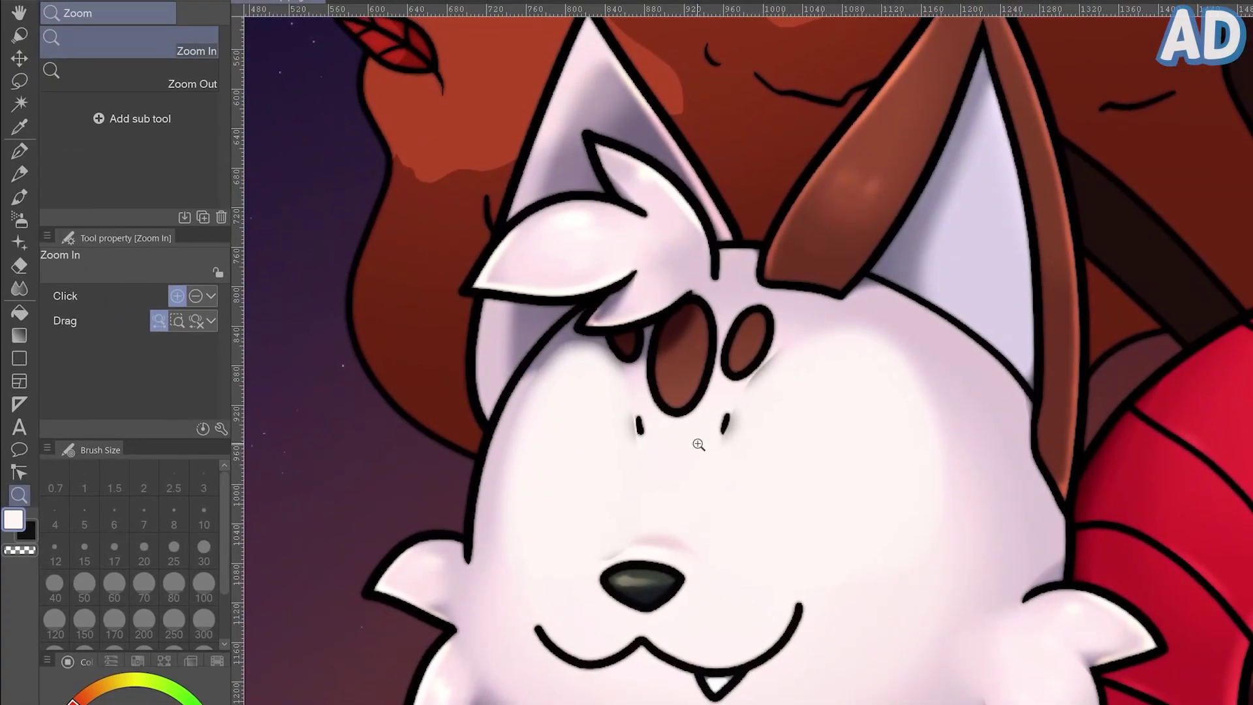
click(20, 127)
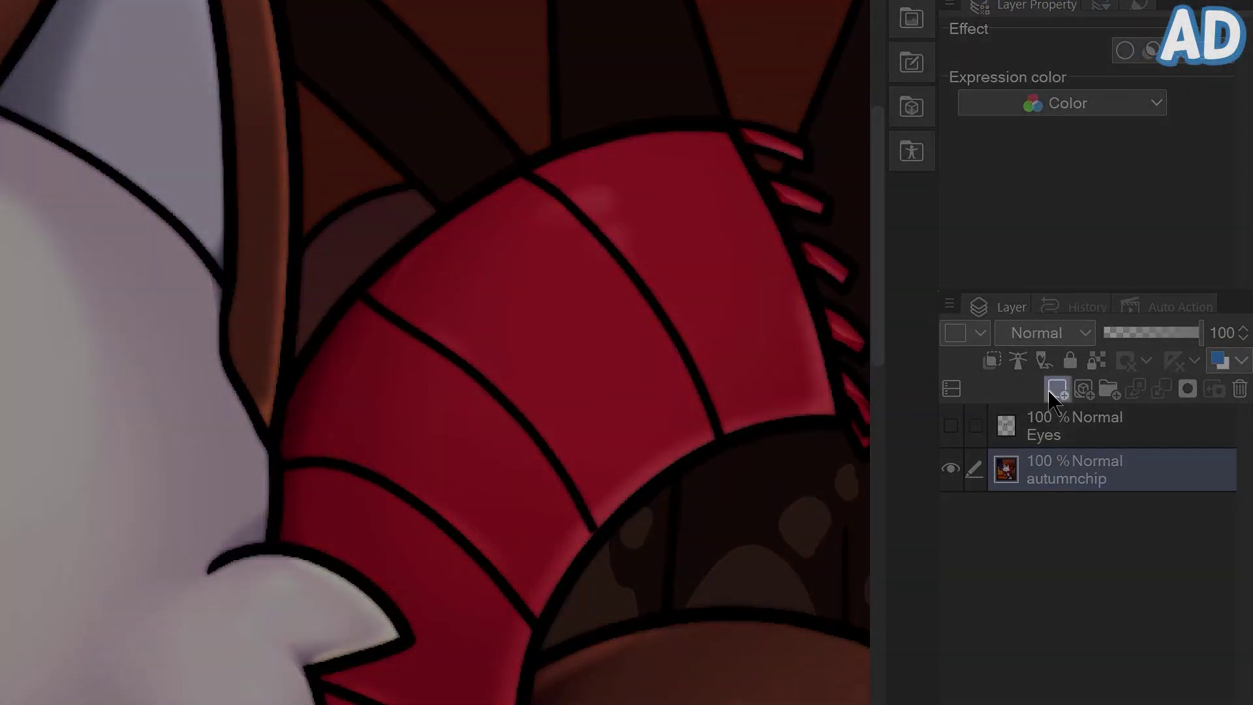
Add a pale pink filled layer beneath the artwork and merge them into Layer 1.
click(1055, 391)
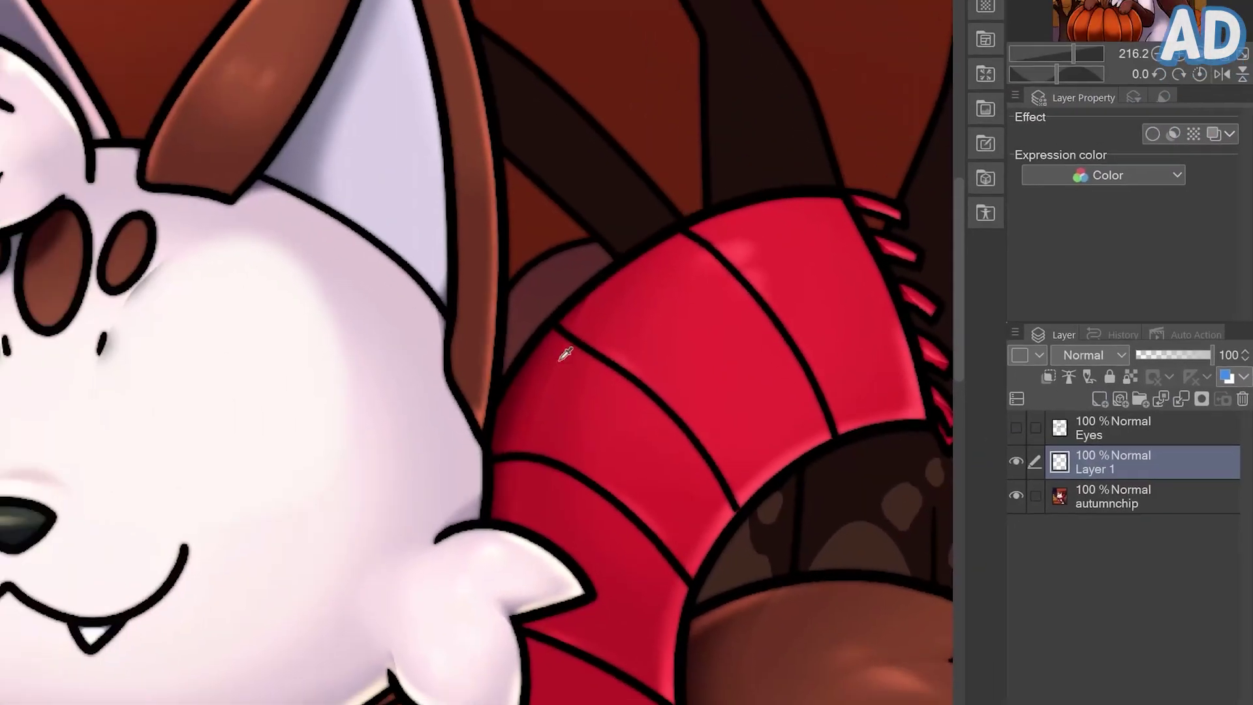
click(13, 297)
click(89, 449)
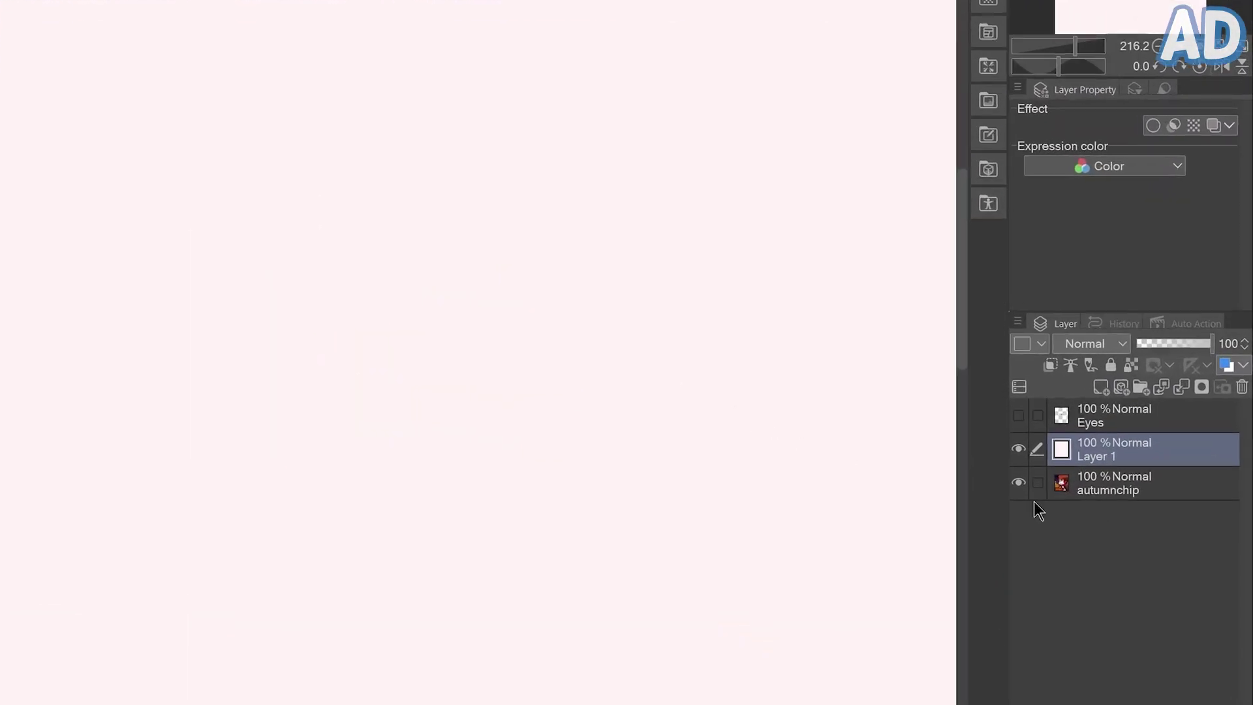
drag(1112, 511, 1109, 499)
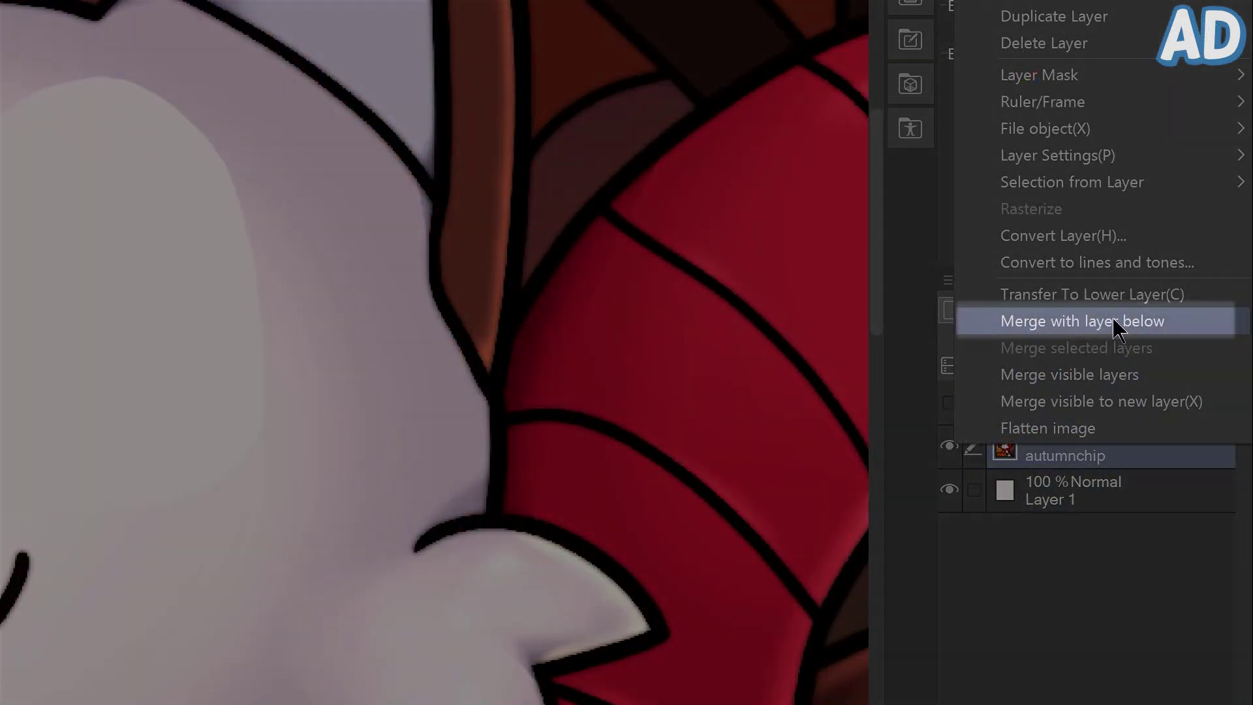
click(1116, 327)
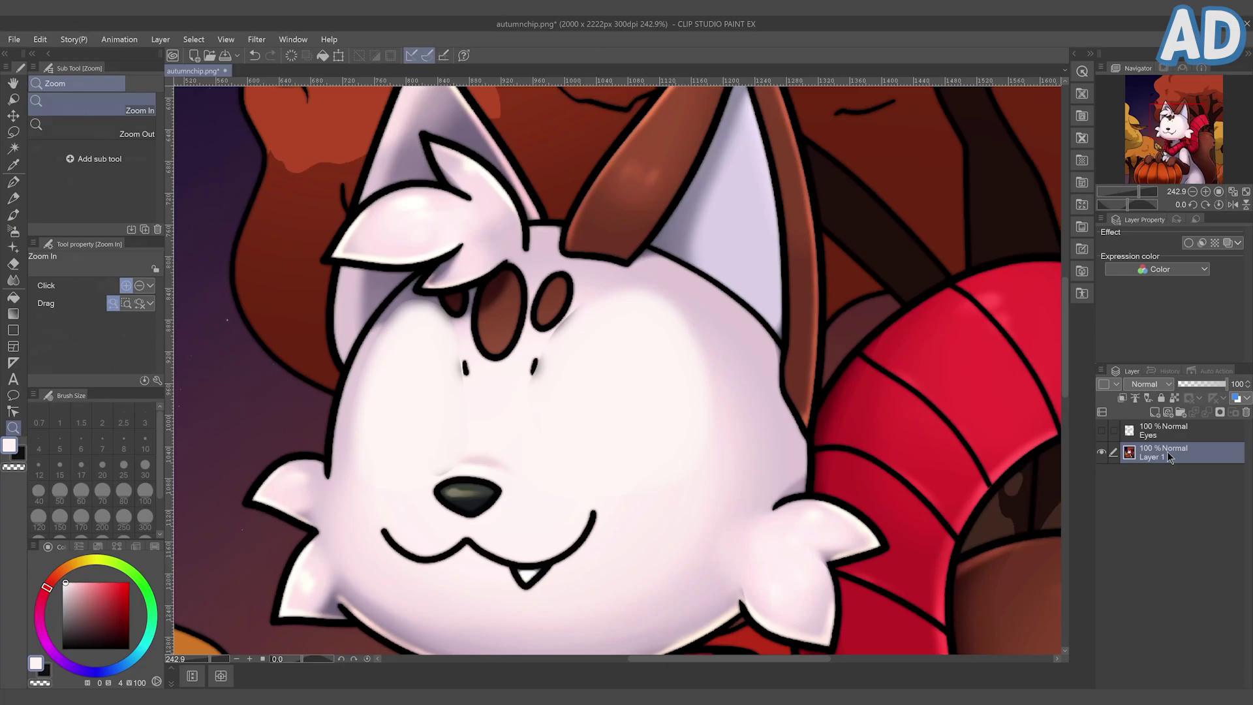
Auto-select the white face and airbrush its shading with sampled fur colours at size 22.4.
key(w)
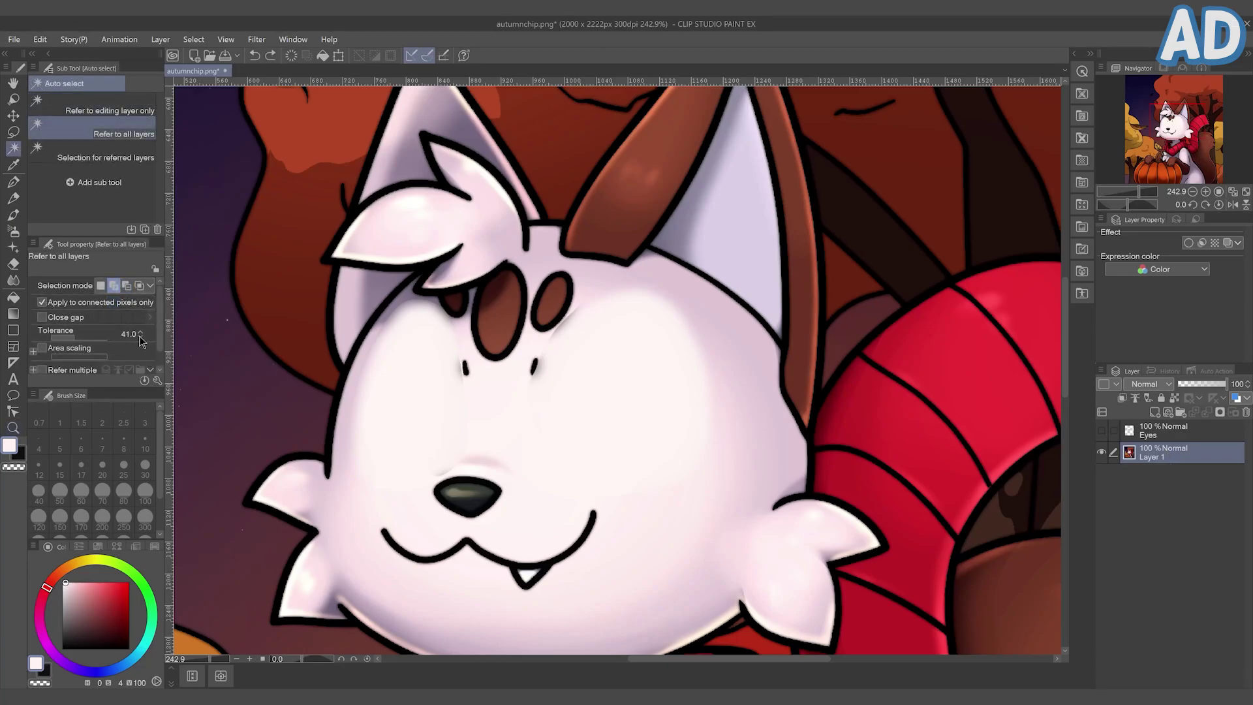
click(409, 301)
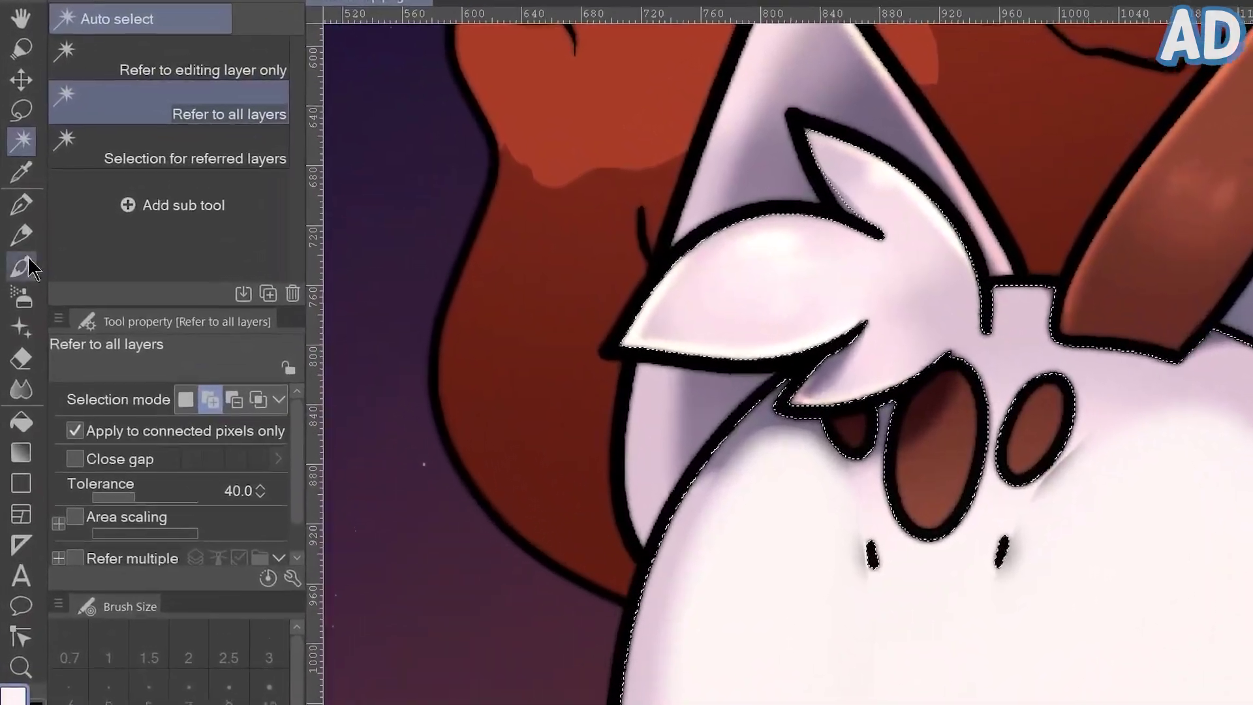
click(13, 230)
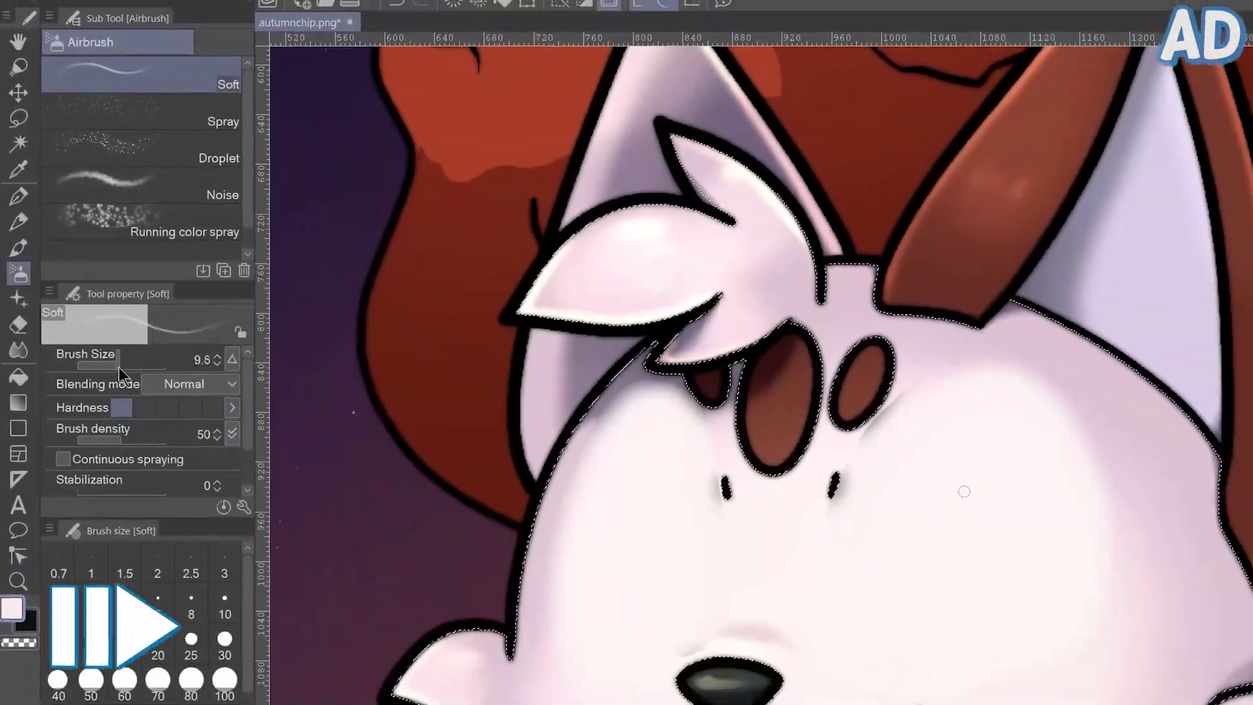
drag(119, 367, 125, 367)
alt+click(591, 450)
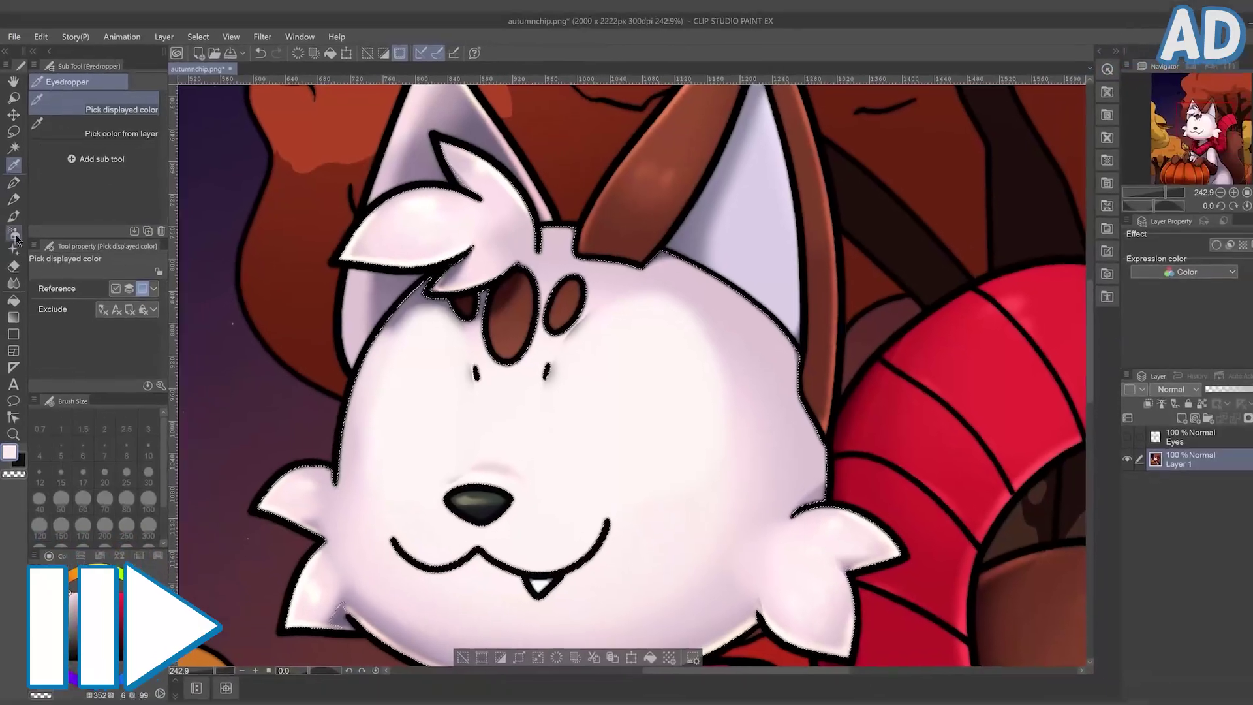
alt+click(699, 332)
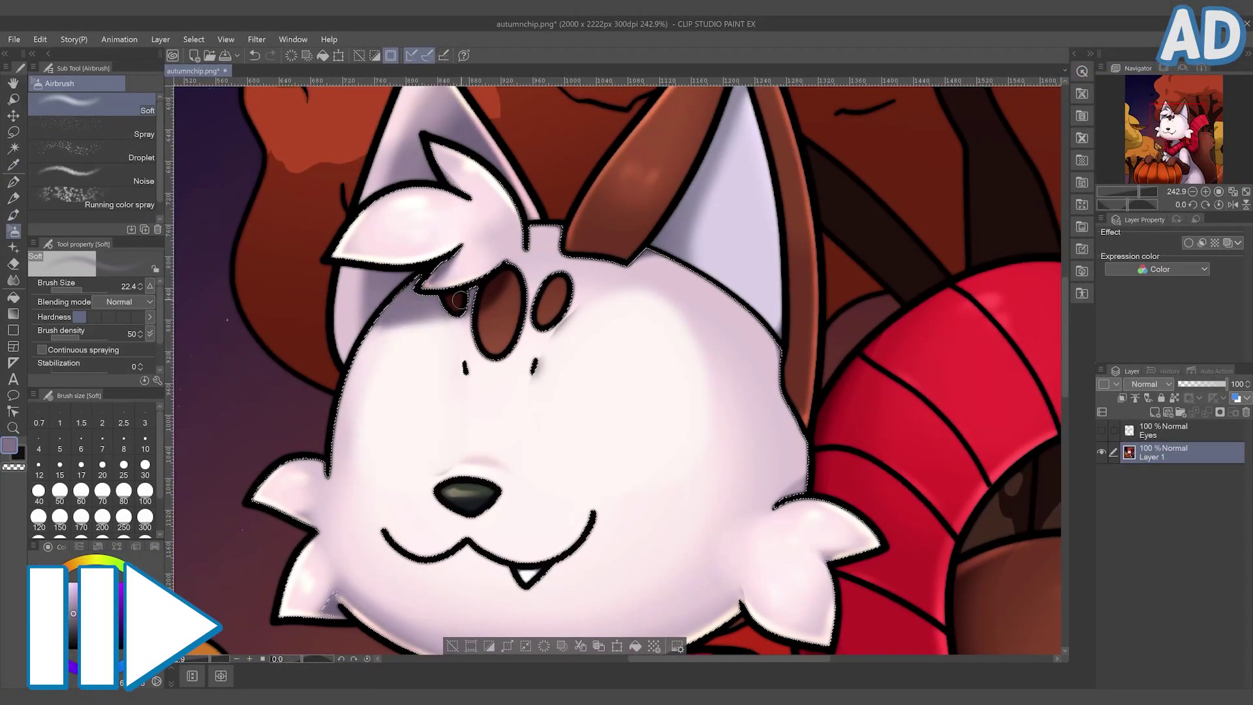
alt+click(443, 451)
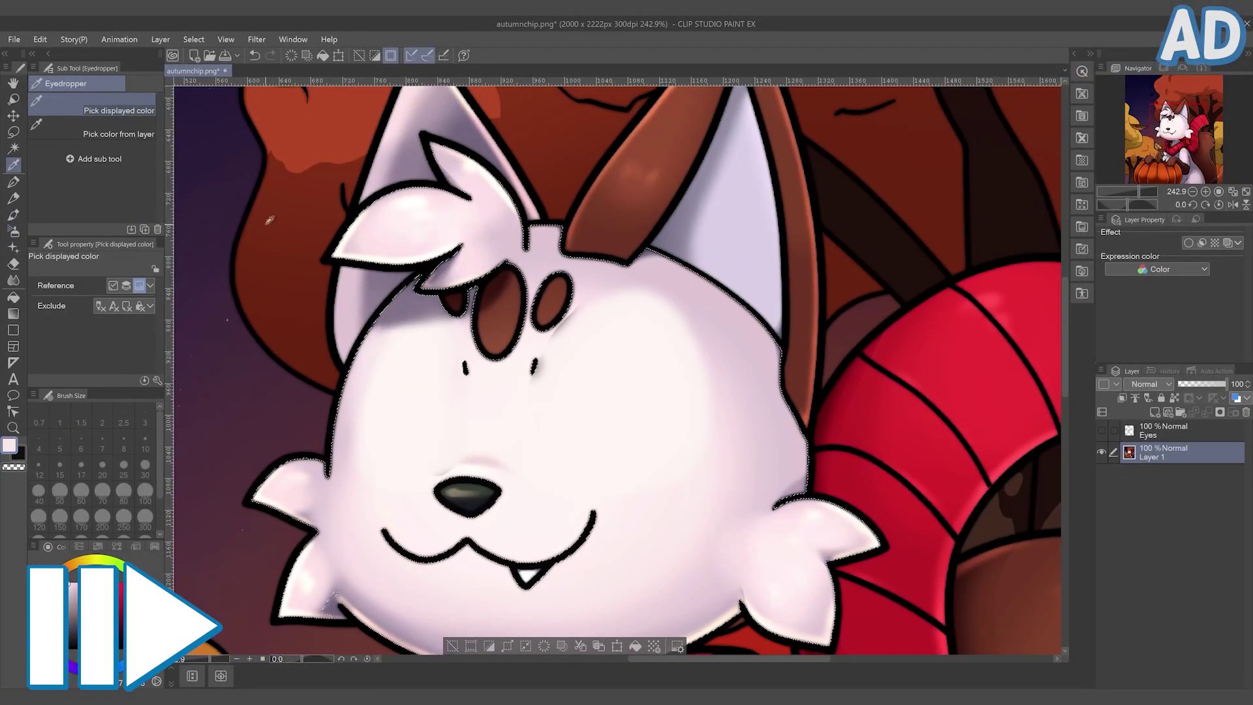
drag(438, 474, 456, 465)
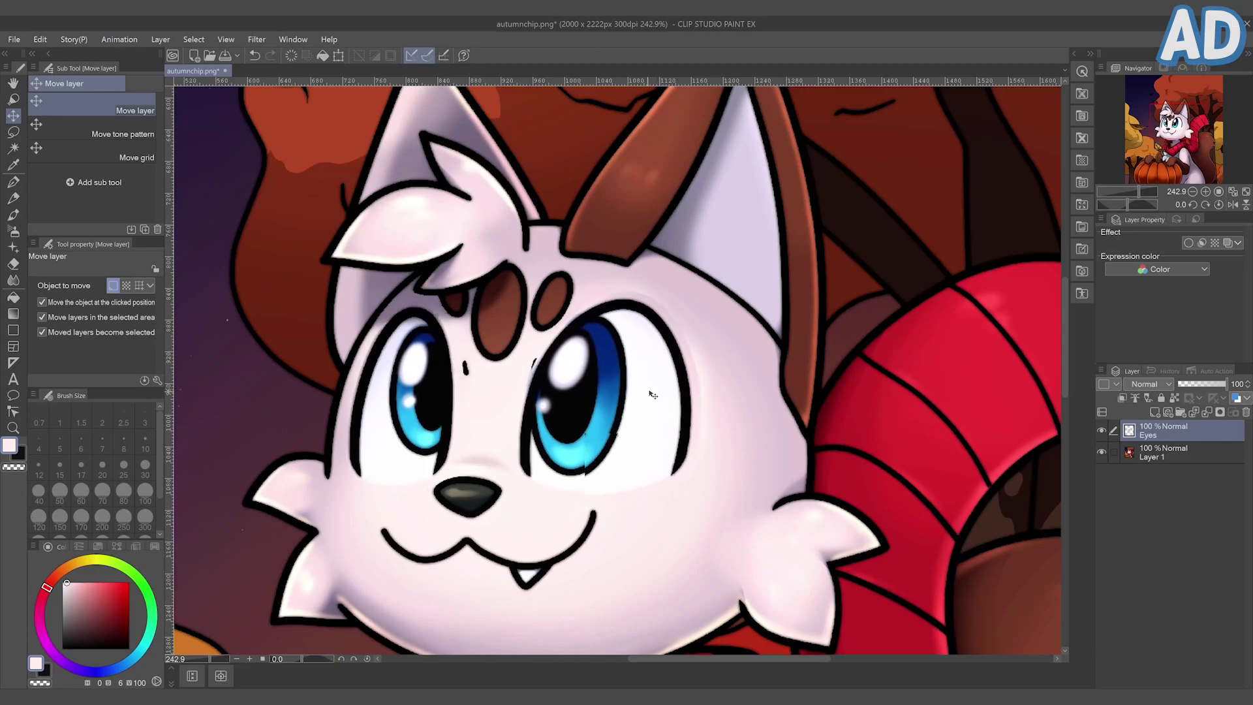
Shift the eyes slightly lower and lasso around the whole hair tuft.
drag(652, 395, 657, 483)
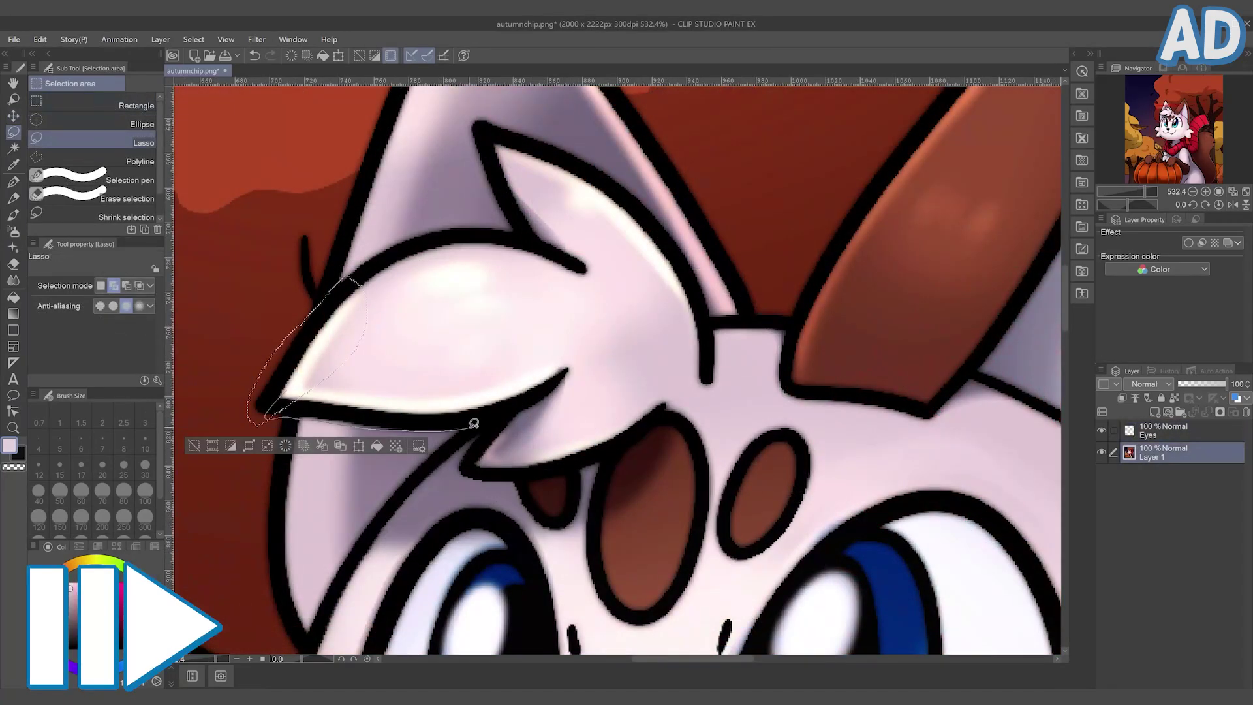
drag(473, 424, 365, 365)
mouse_move(488, 425)
mouse_down()
mouse_move(492, 475)
mouse_move(591, 399)
mouse_up()
drag(667, 394, 610, 273)
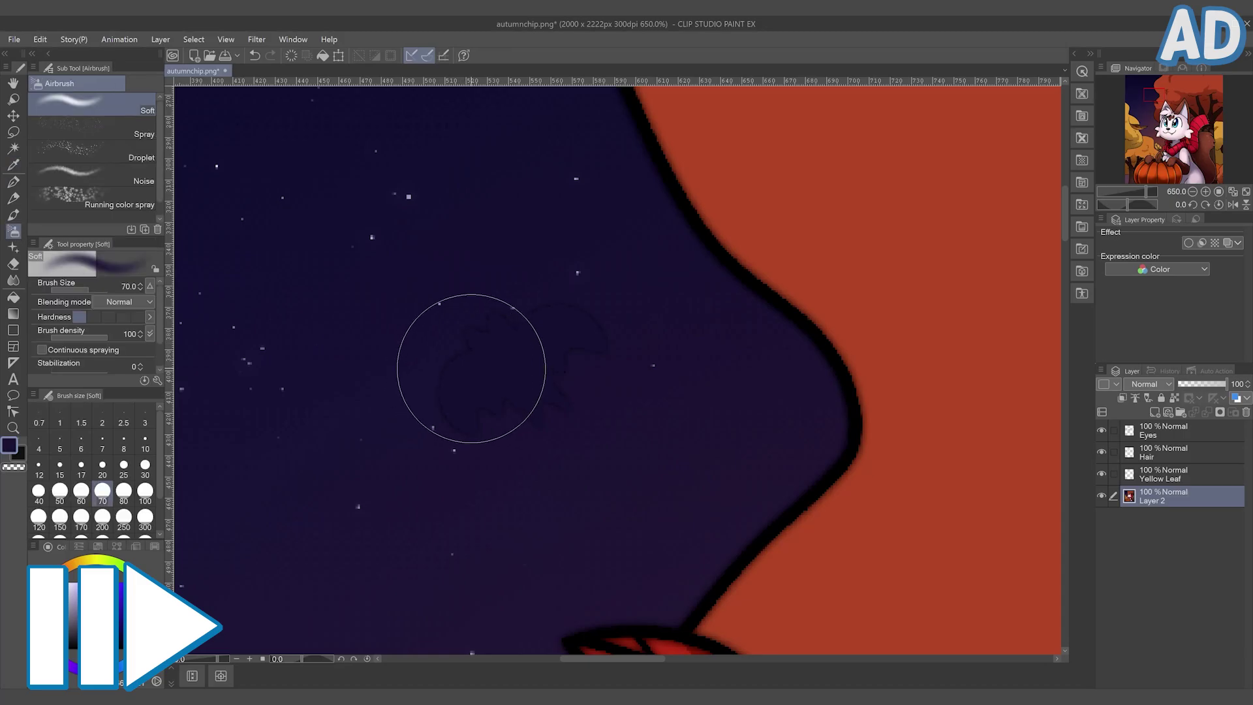
Lasso the transparent leaf hole and airbrush over it at brush size 12.6.
drag(98, 289, 79, 295)
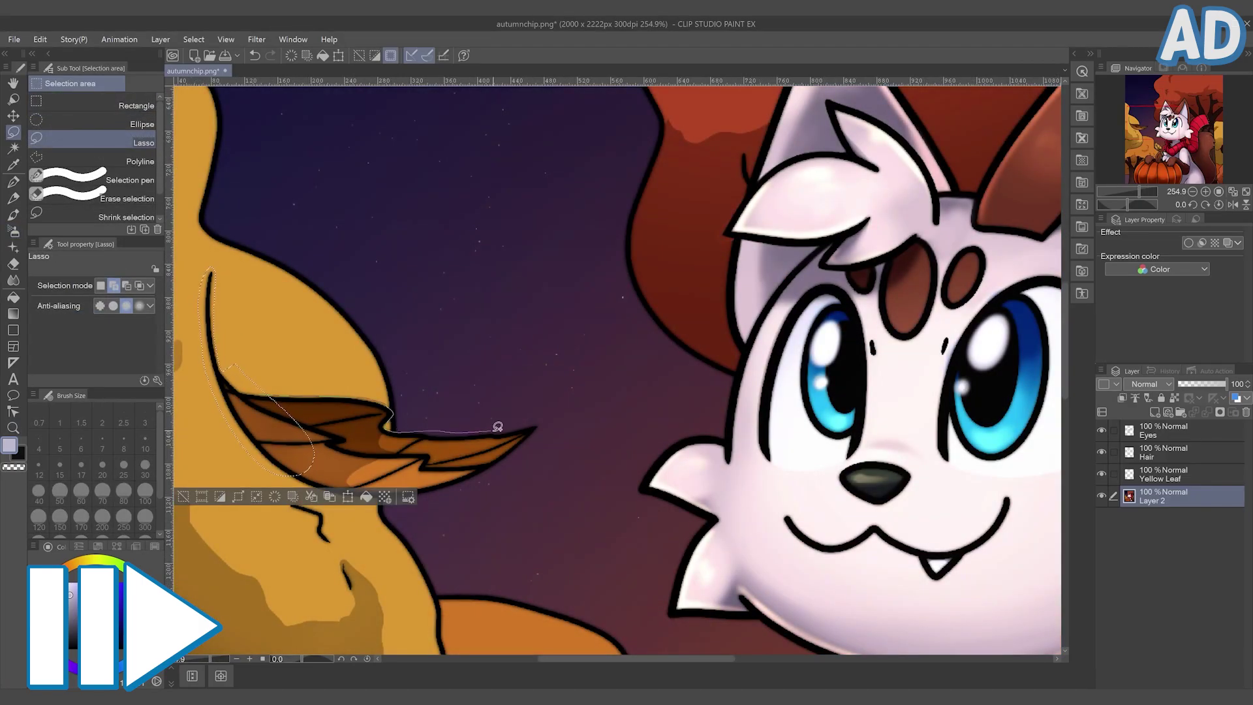
drag(497, 427, 282, 468)
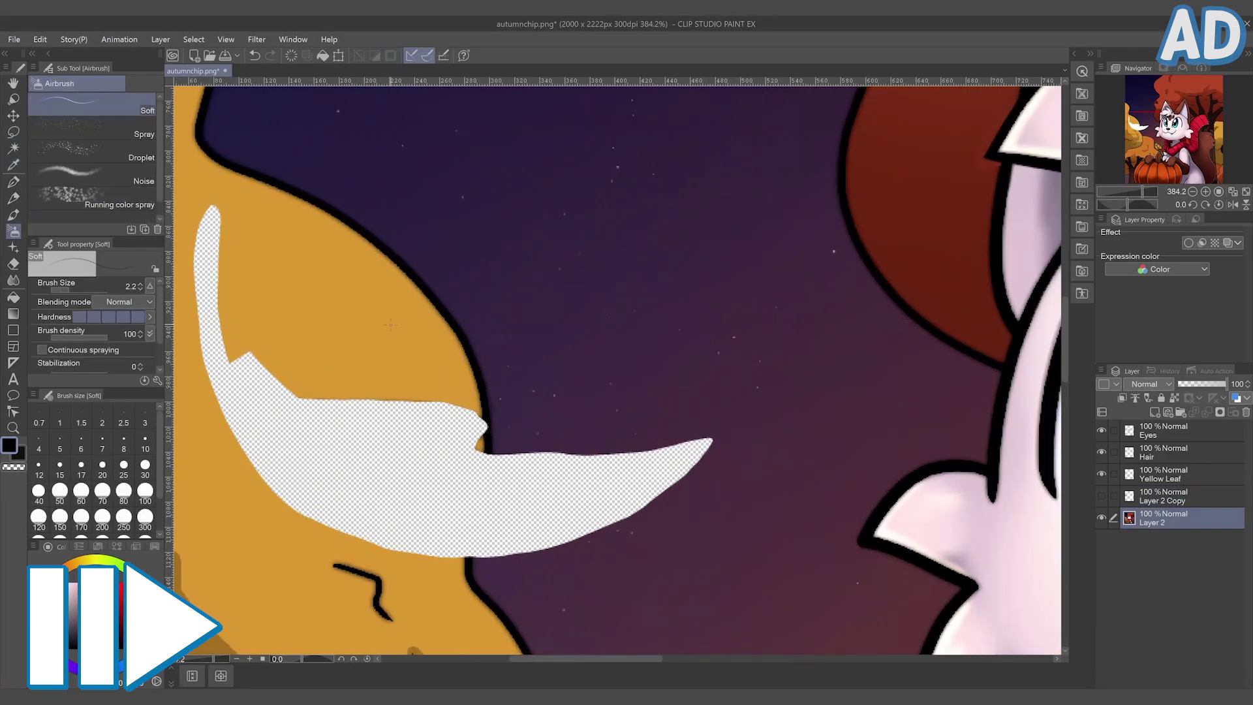
mouse_move(207, 215)
mouse_down()
mouse_move(213, 339)
mouse_move(392, 509)
mouse_move(379, 509)
mouse_up()
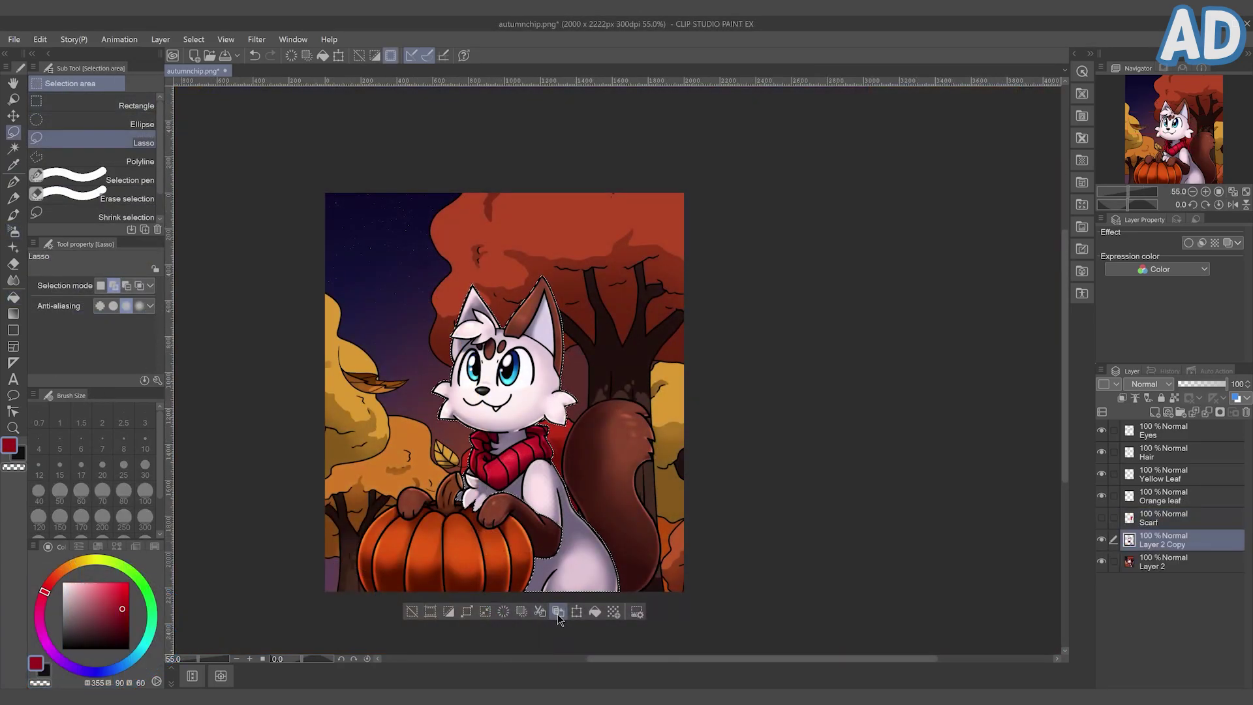
Deselect, show the Scarf layer and move Layer 2 Copy above it.
key(ctrl+d)
click(1102, 517)
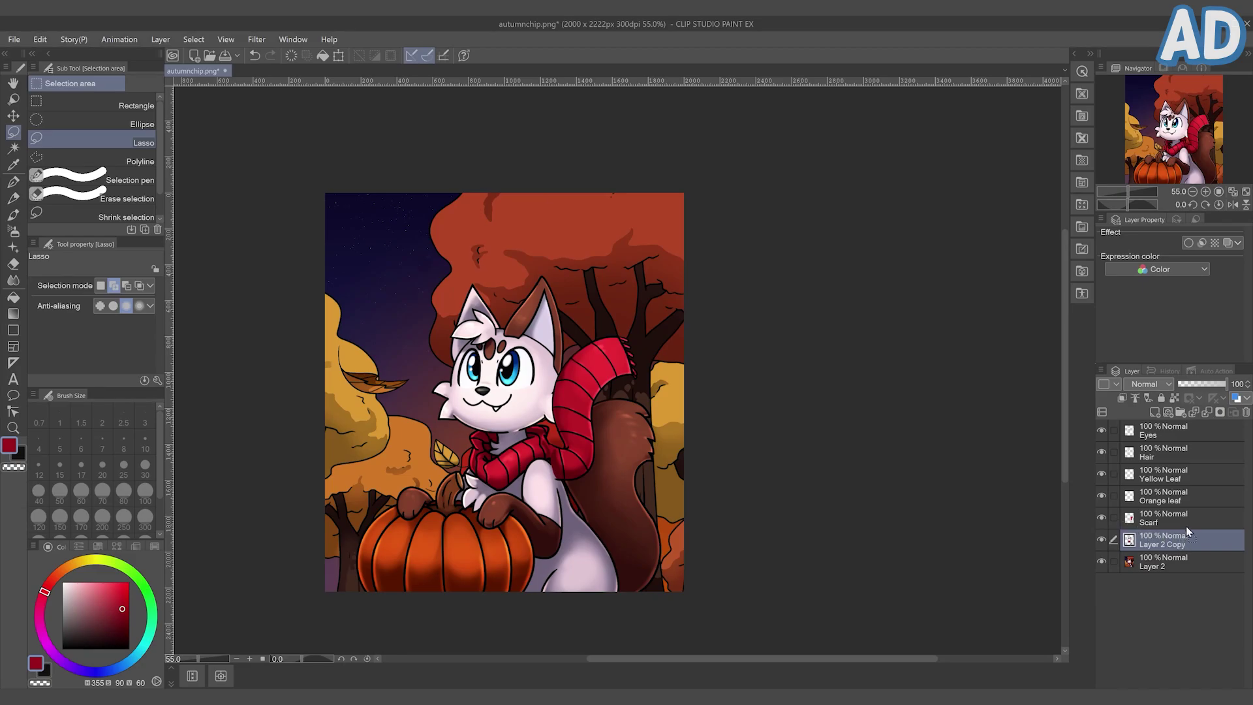
drag(1184, 518, 1187, 518)
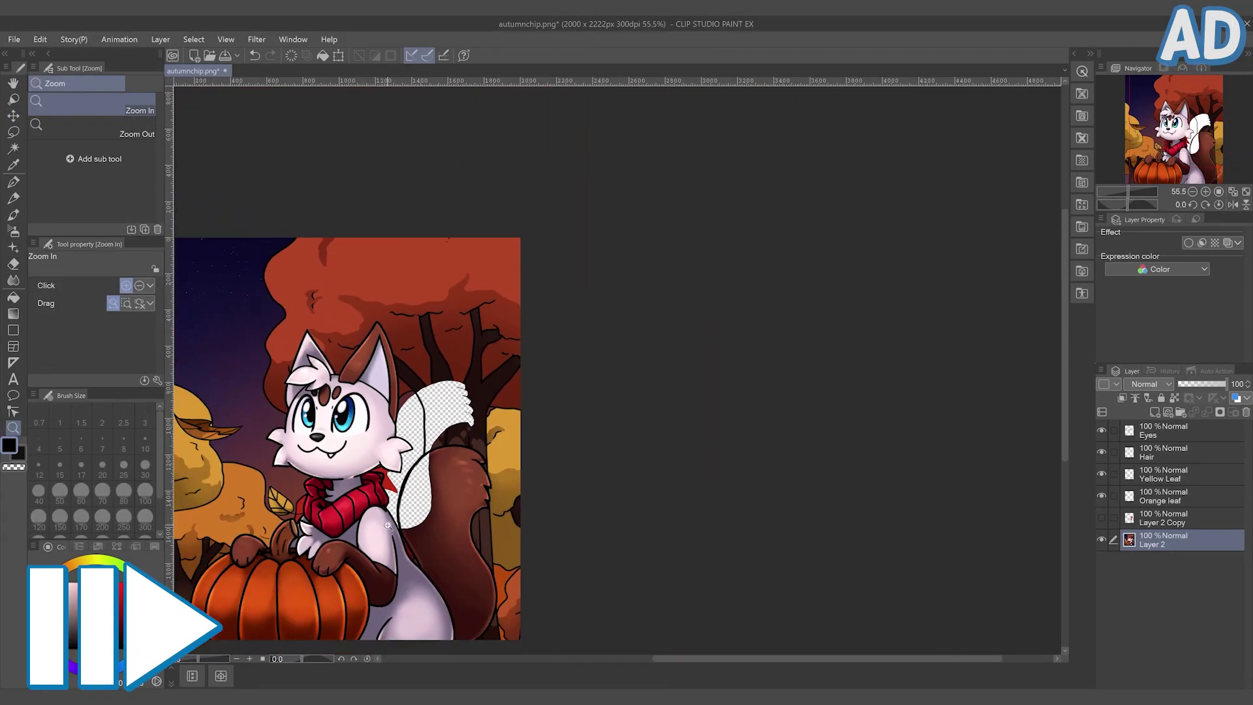
Fill the transparent gaps in the red treetops, purple sky and tree trunk.
click(13, 297)
click(399, 499)
click(430, 365)
click(492, 326)
click(14, 231)
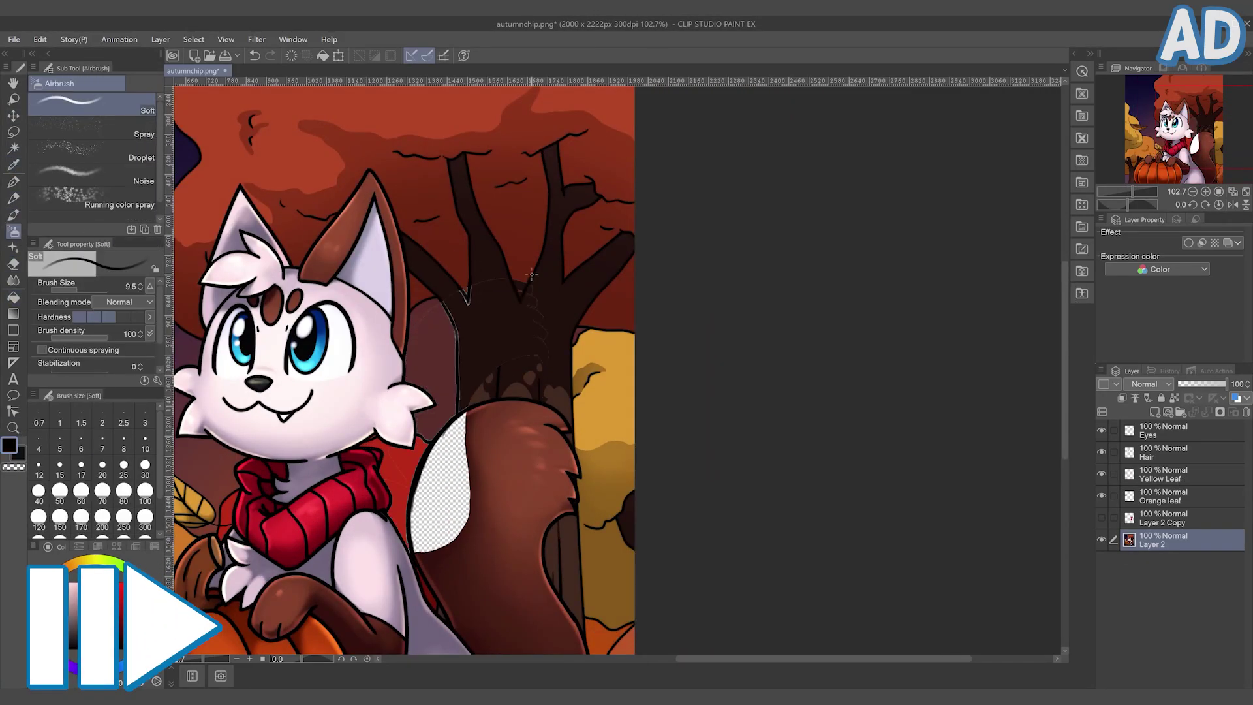
Airbrush over leftover trunk lines and the sky edge with sampled dark purple.
scroll(567, 213, up, 3)
click(13, 297)
click(13, 231)
drag(390, 337, 391, 359)
drag(493, 336, 485, 352)
alt+click(327, 418)
drag(337, 378, 288, 437)
drag(284, 512, 340, 551)
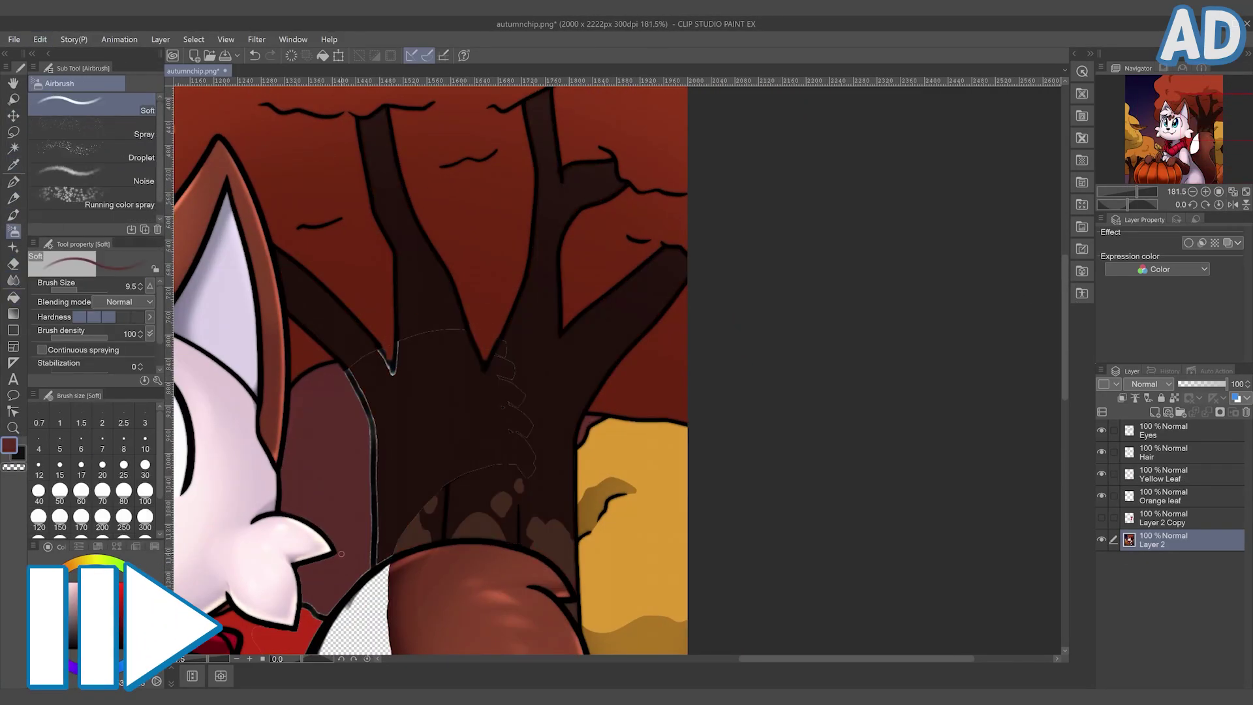
Fill gaps along the trunk outline and paint sampled dark brown over remaining lines.
click(13, 297)
alt+click(373, 457)
mouse_move(358, 399)
mouse_down()
mouse_move(346, 373)
mouse_move(392, 374)
mouse_up()
click(13, 232)
drag(378, 451, 378, 550)
scroll(389, 575, up, 4)
alt+click(427, 410)
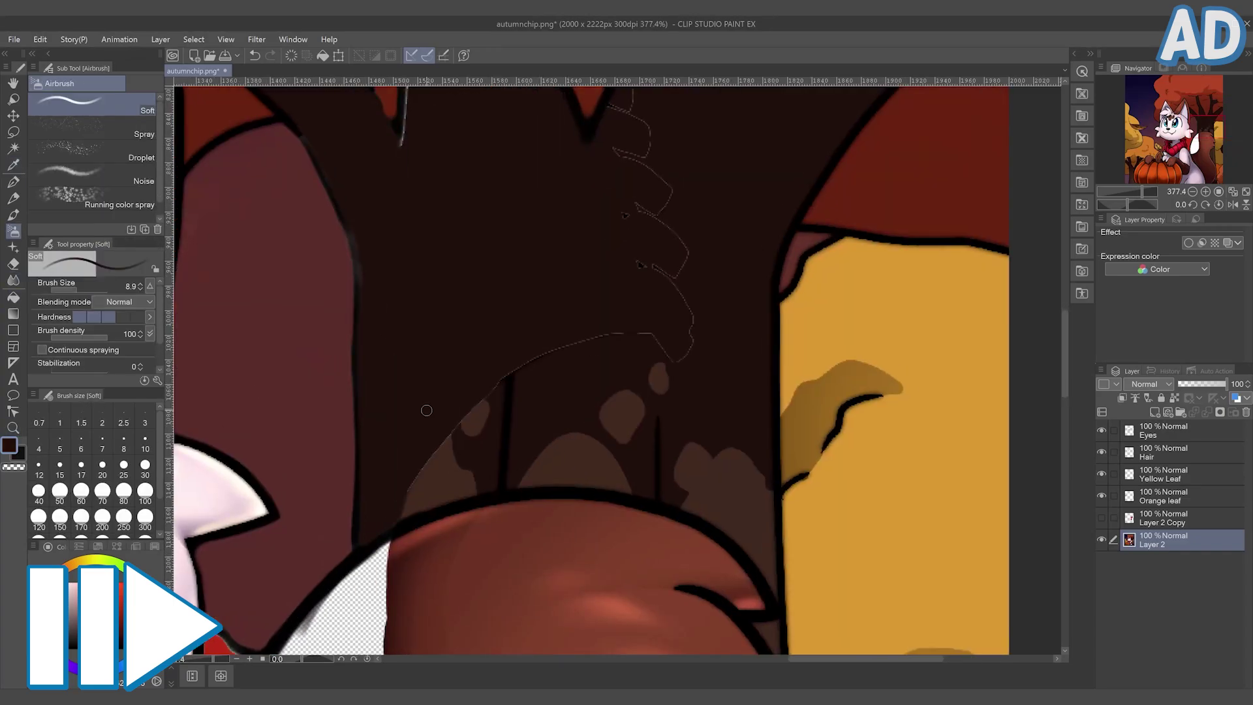
drag(620, 111, 686, 356)
scroll(422, 342, up, 4)
scroll(555, 365, down, 4)
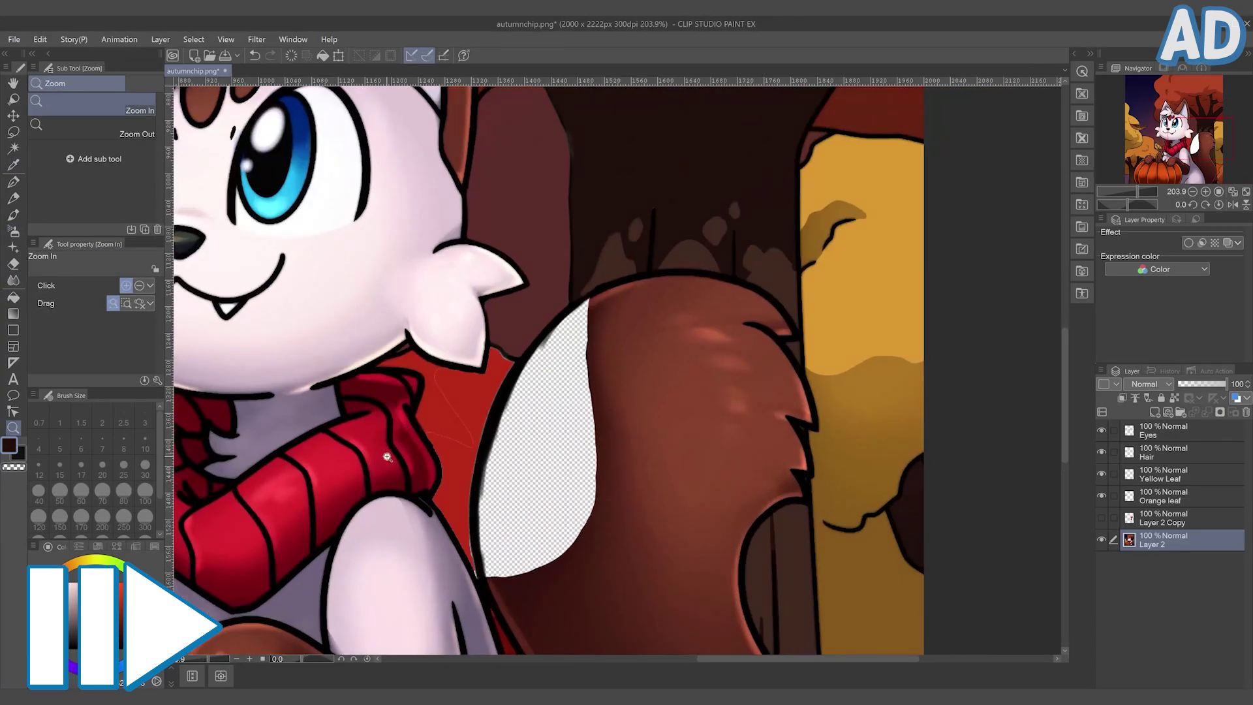
Fill the transparent tail area and blend it with the tail's sampled brown.
alt+click(603, 418)
click(13, 297)
click(542, 443)
click(13, 231)
drag(591, 418, 594, 320)
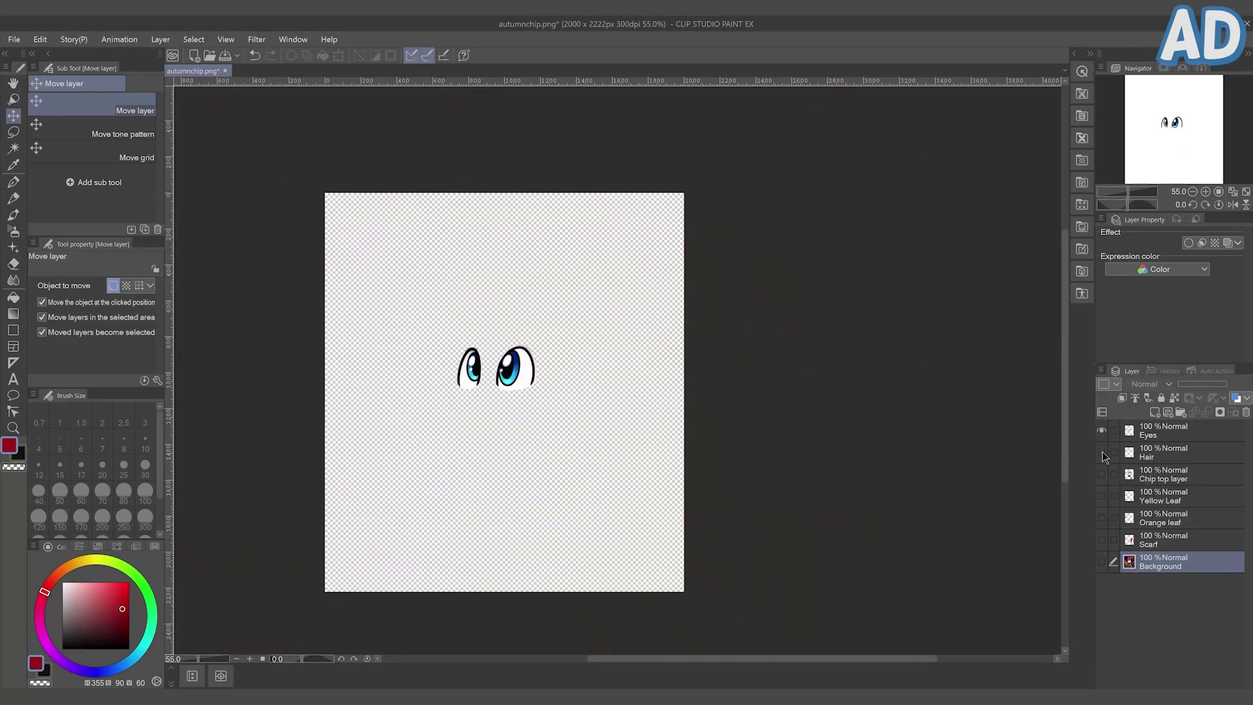
Make the Chip top layer, Orange leaf, Scarf and Background layers visible again.
click(1102, 474)
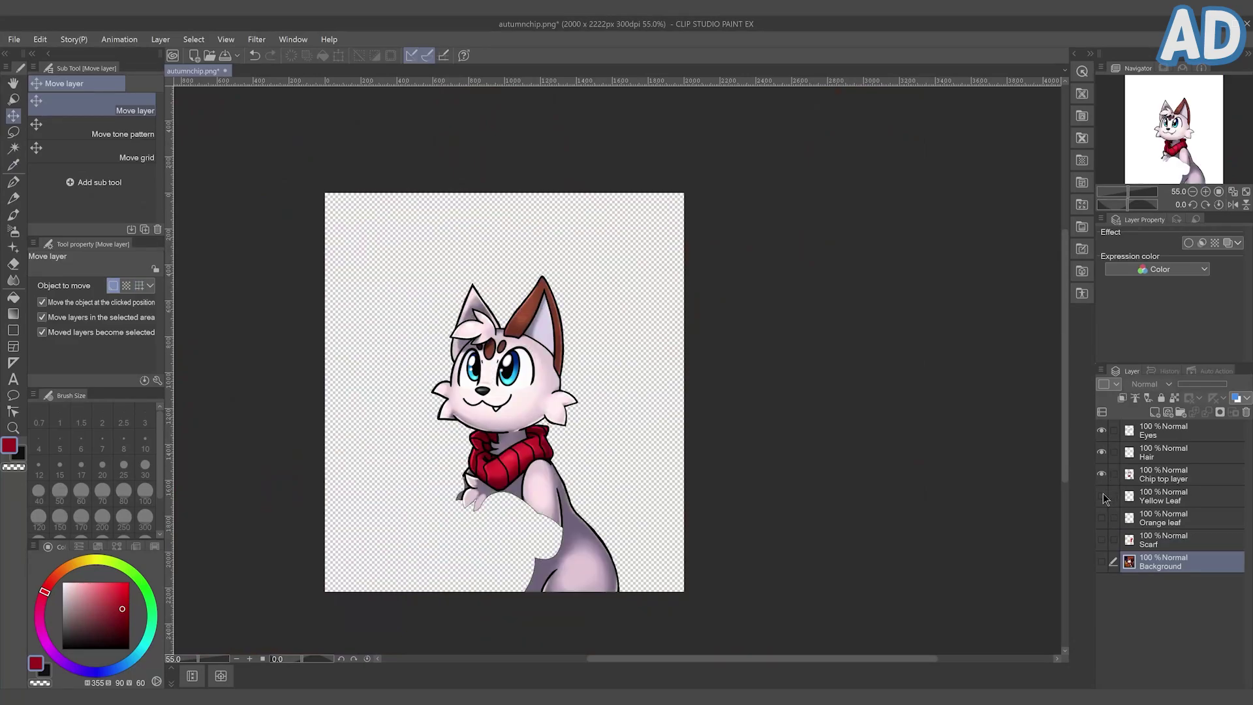
click(1101, 517)
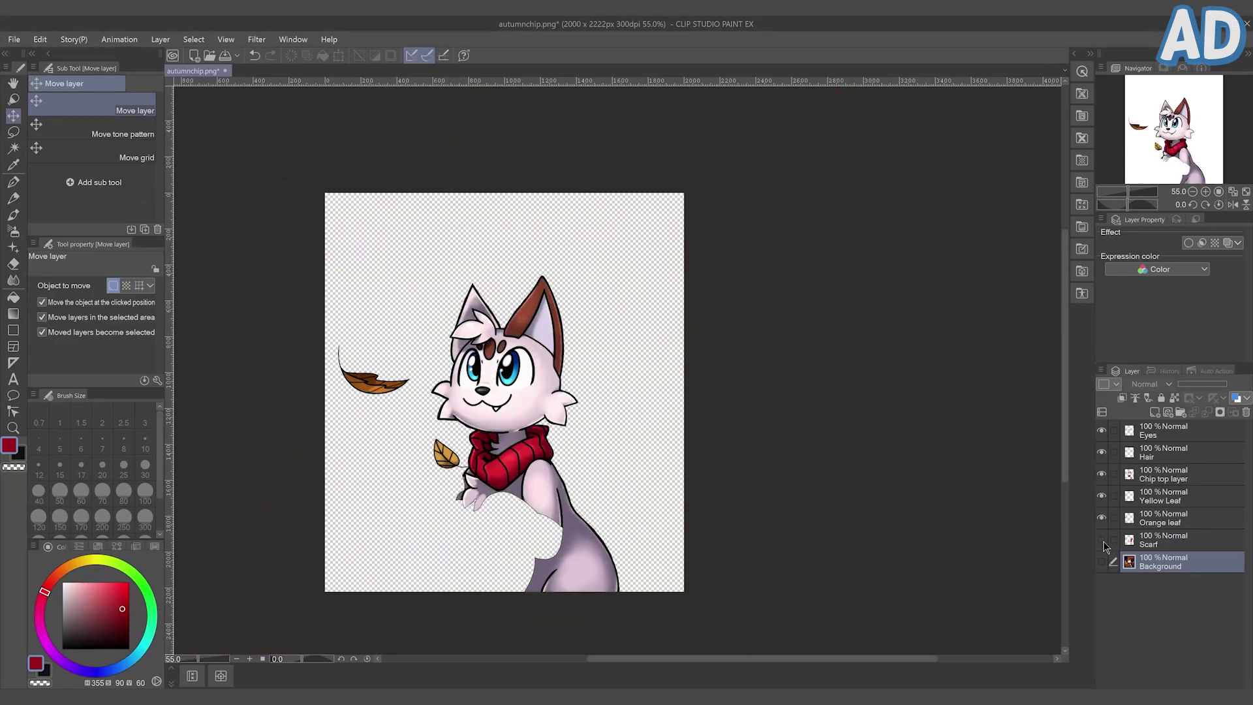
click(1102, 539)
click(1102, 562)
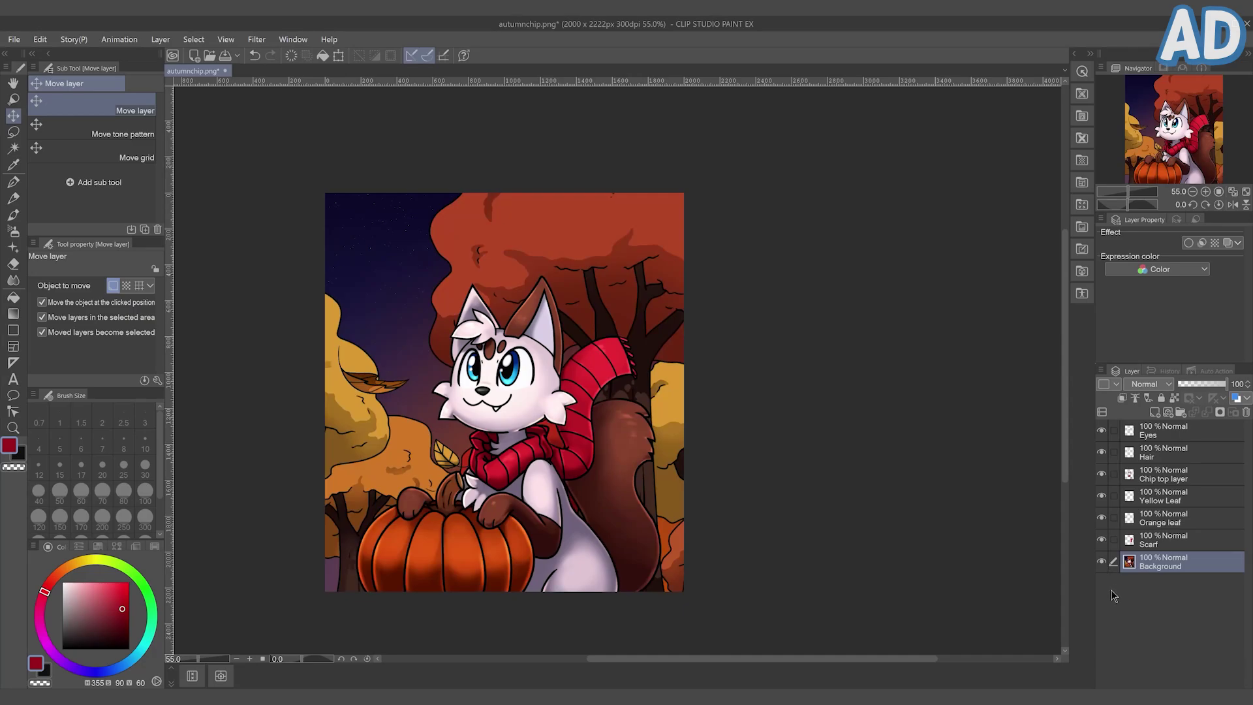
Open the Timeline panel from the Window menu and dock it below the canvas.
click(293, 39)
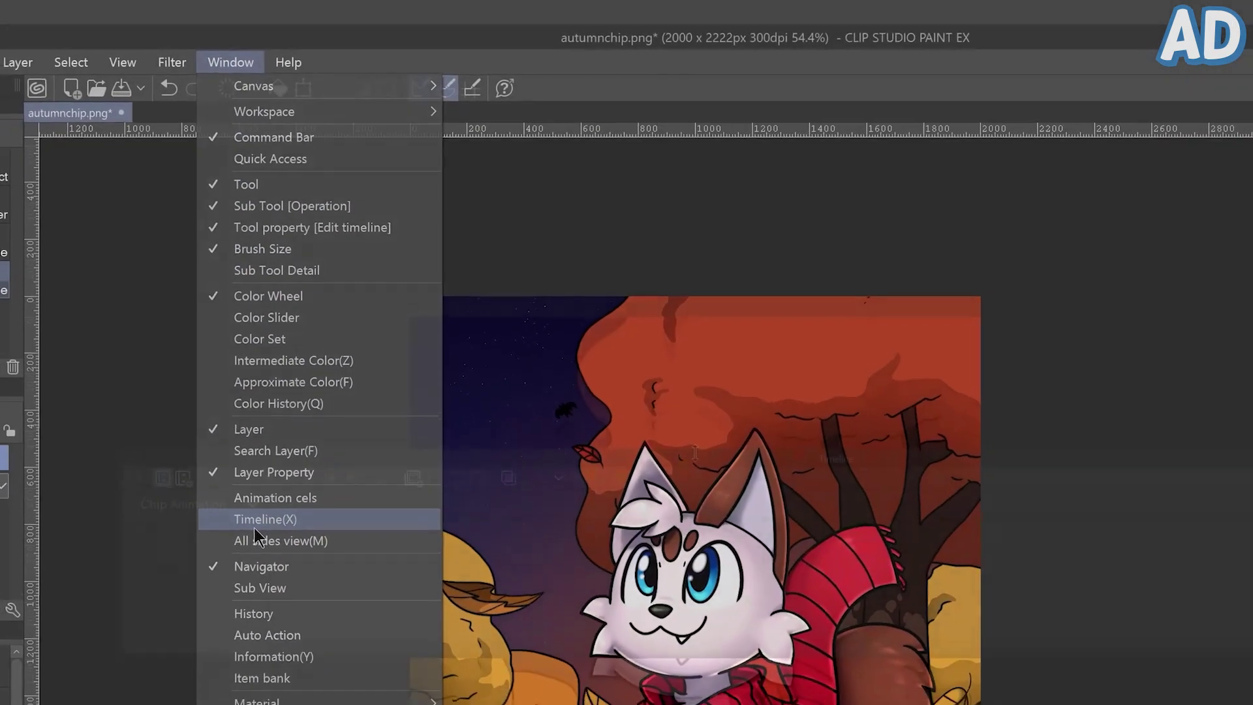
click(250, 582)
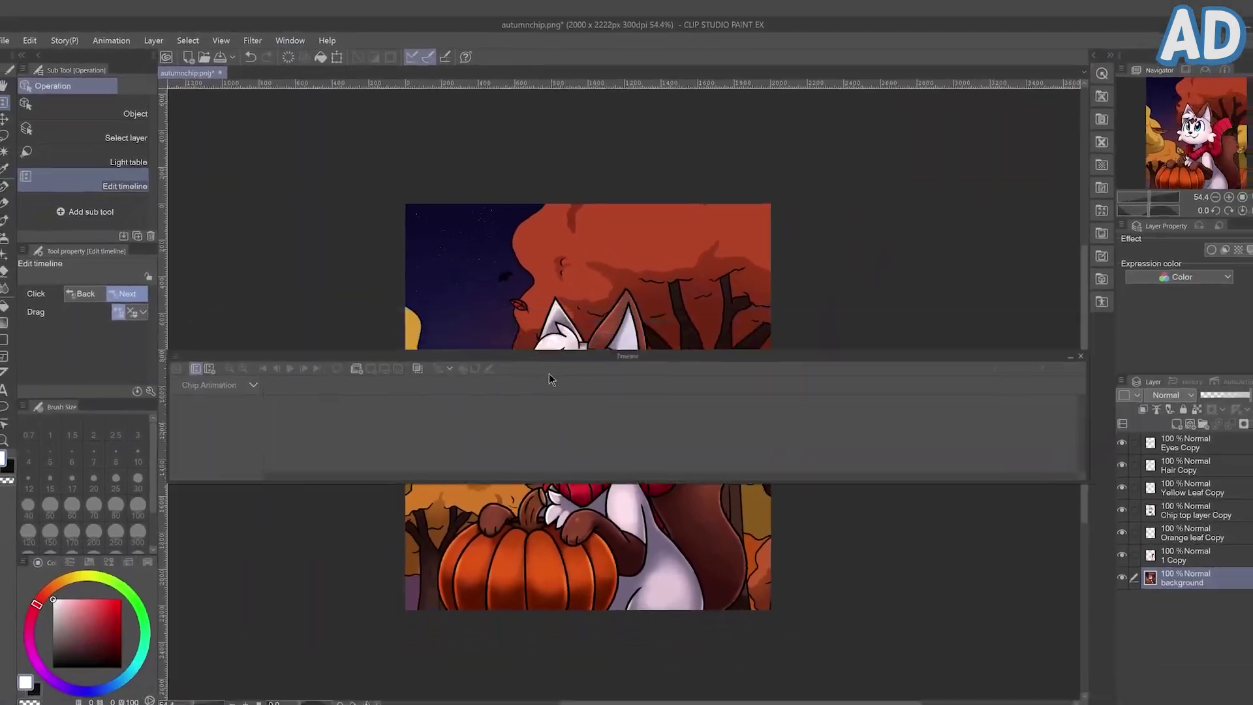
drag(554, 357, 439, 685)
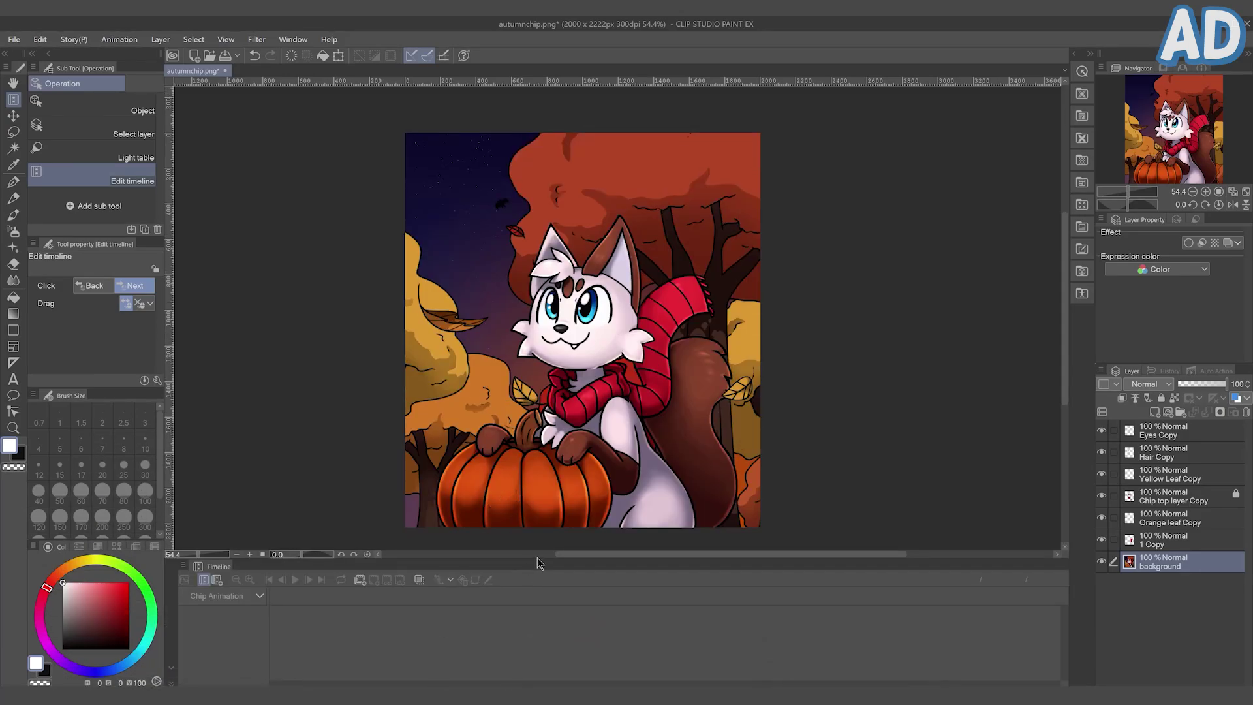
mouse_move(539, 561)
mouse_down()
mouse_move(532, 511)
mouse_move(530, 567)
mouse_up()
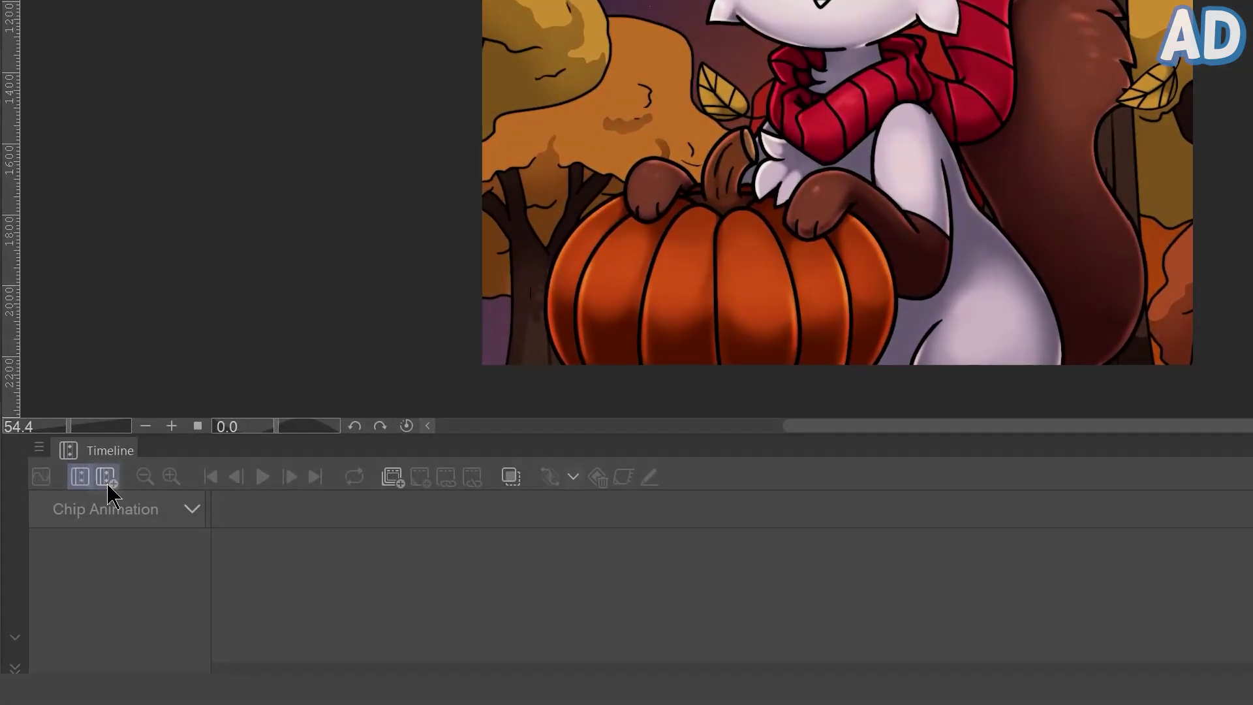
click(198, 568)
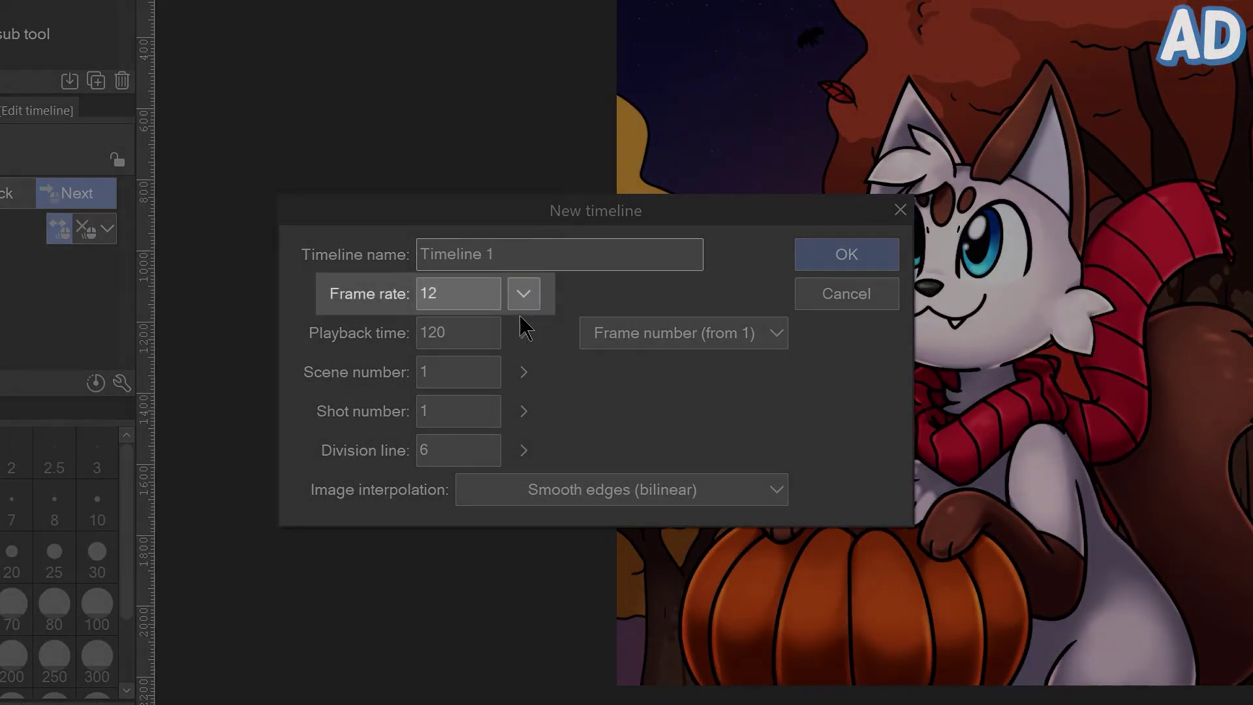
Check the New timeline frame rate options, keeping 12 fps and 120 frames.
click(523, 304)
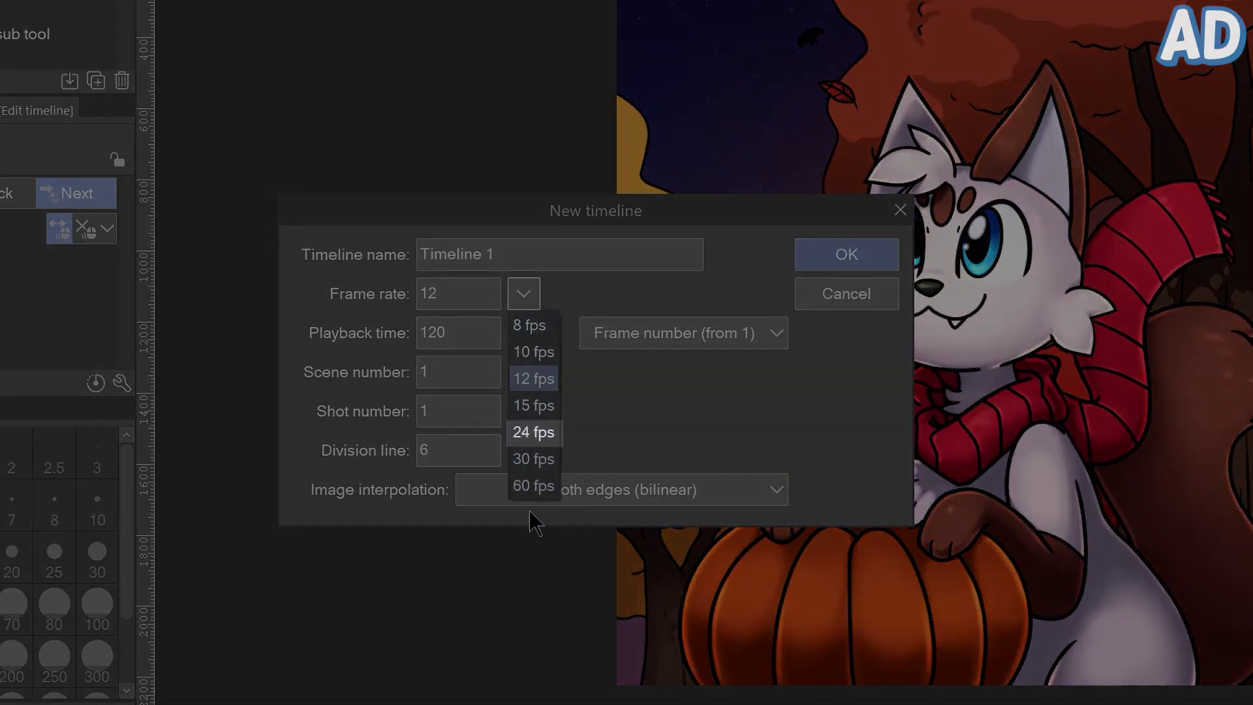
click(573, 304)
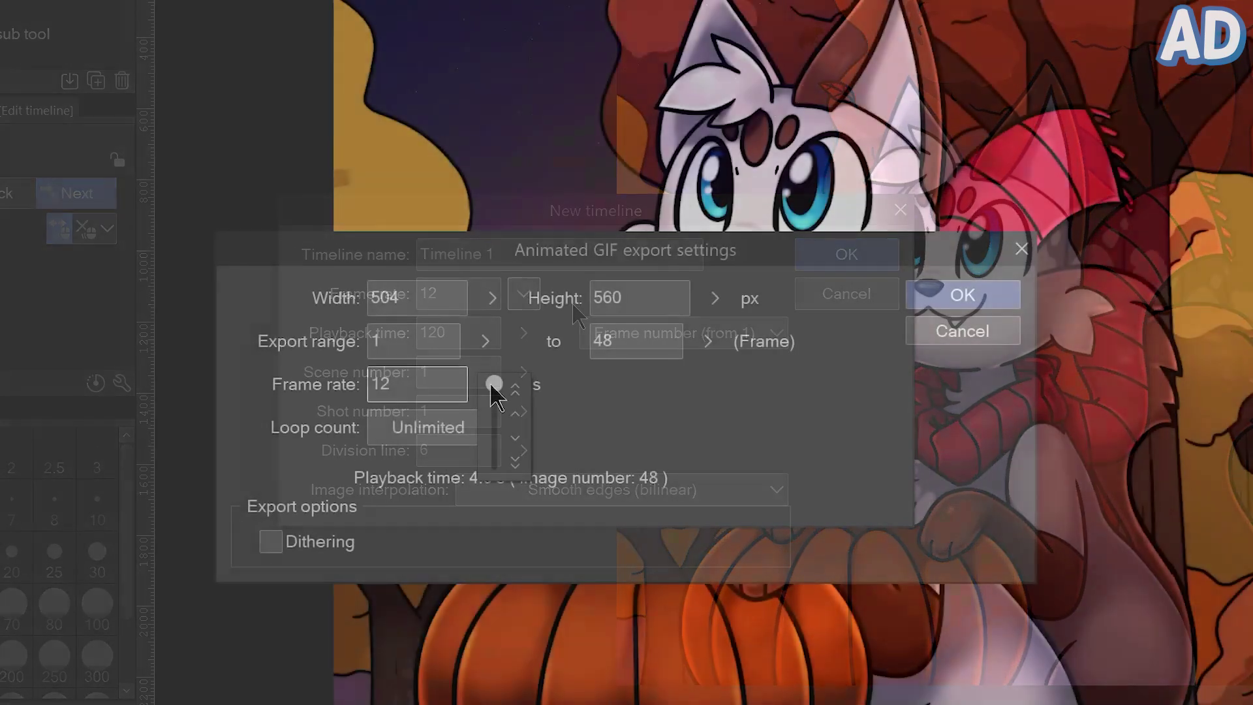
drag(496, 394, 515, 417)
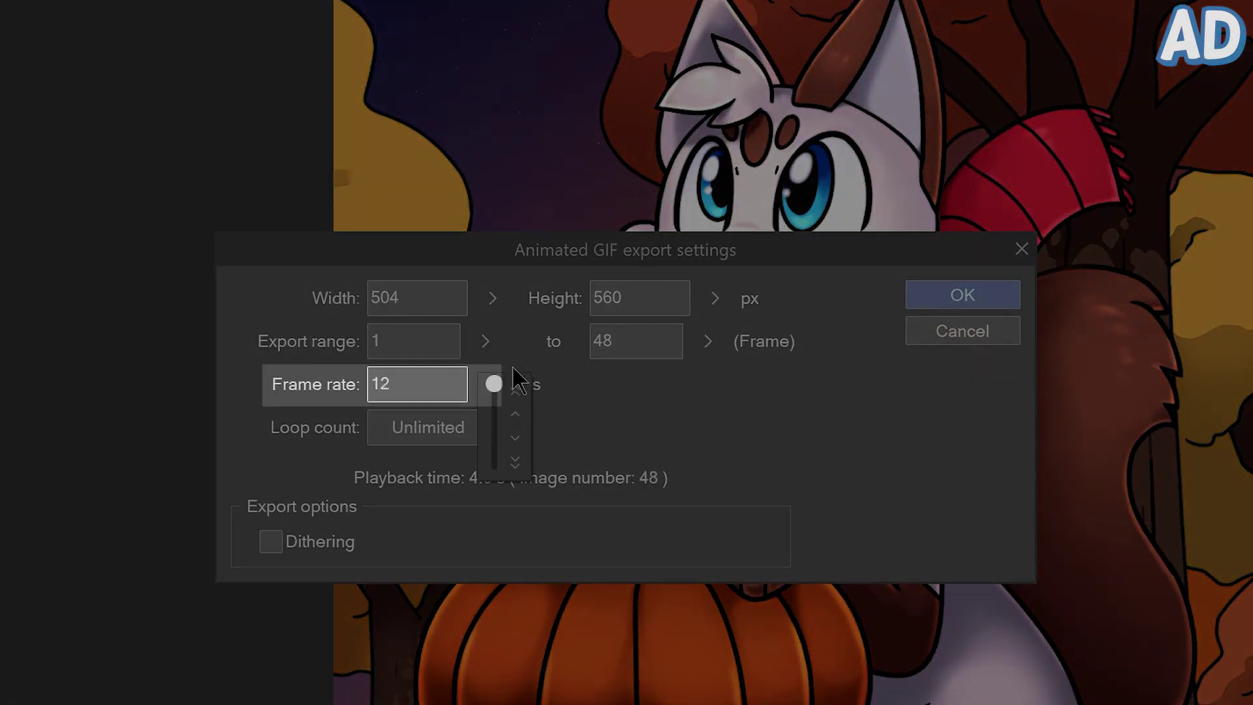
drag(513, 363, 517, 414)
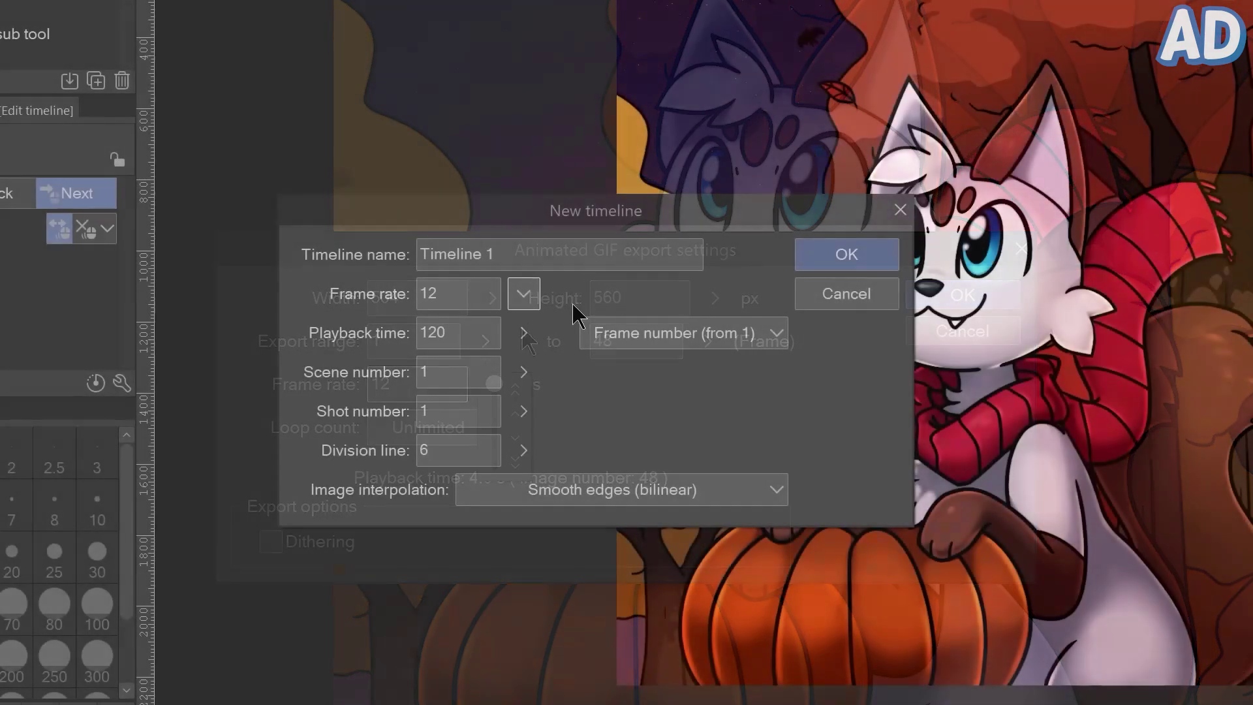
Create the timeline and trim its playback range to frames 1 through 48.
click(875, 260)
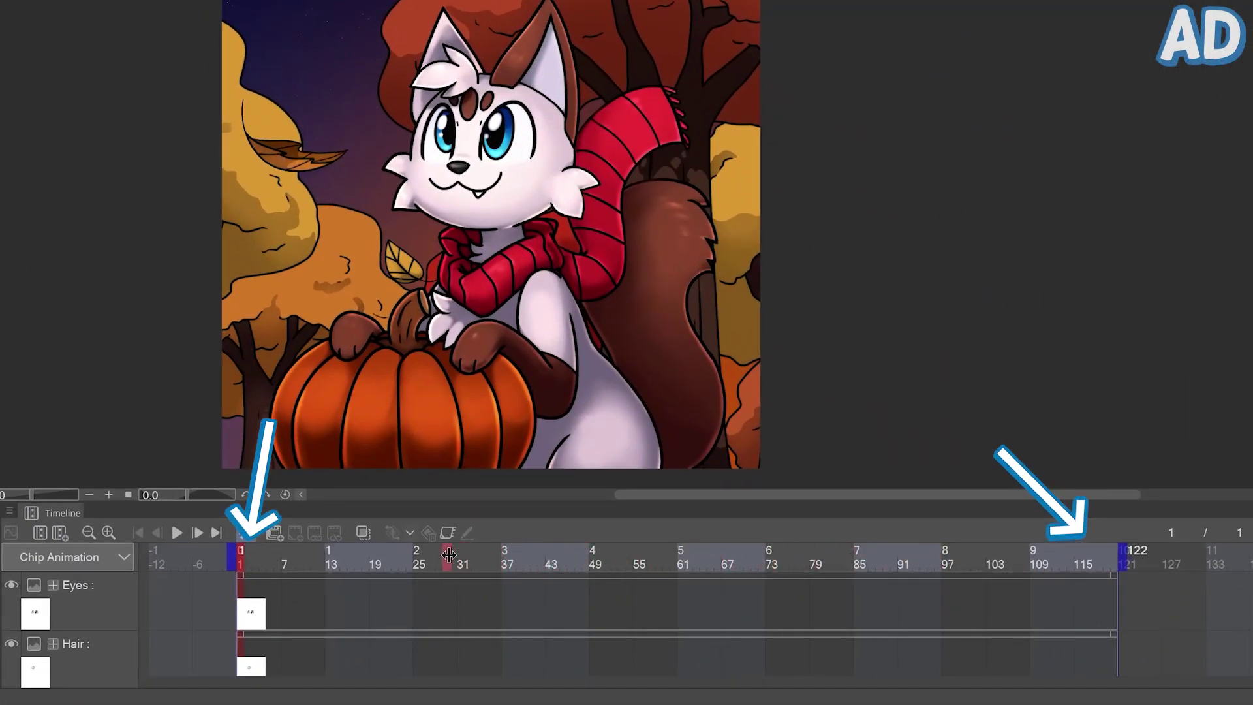
drag(450, 555, 390, 556)
drag(788, 561, 942, 557)
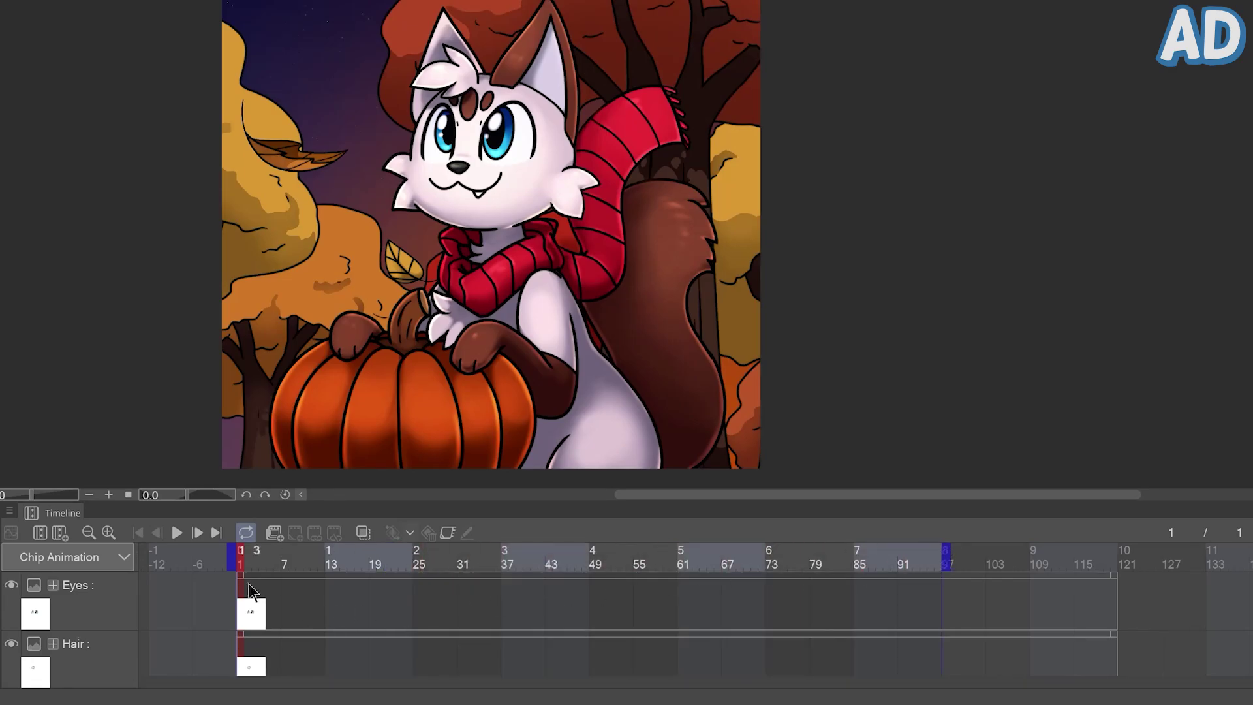
drag(207, 566, 171, 591)
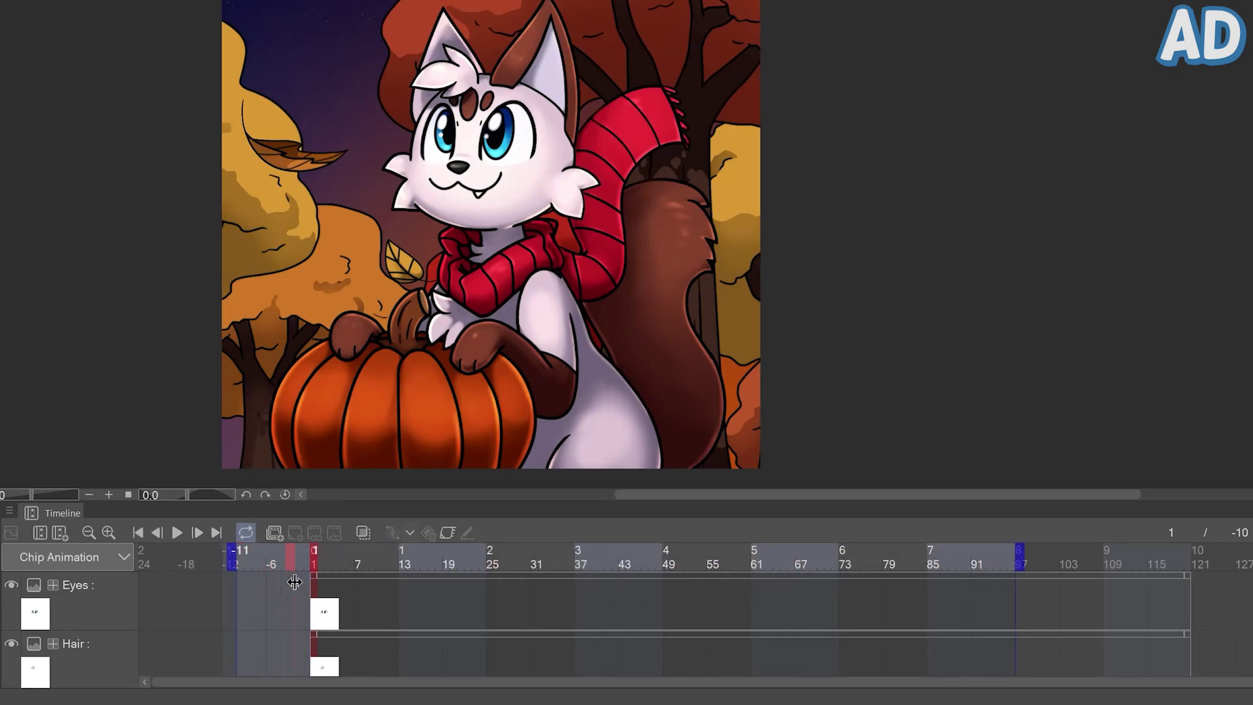
drag(310, 602, 319, 596)
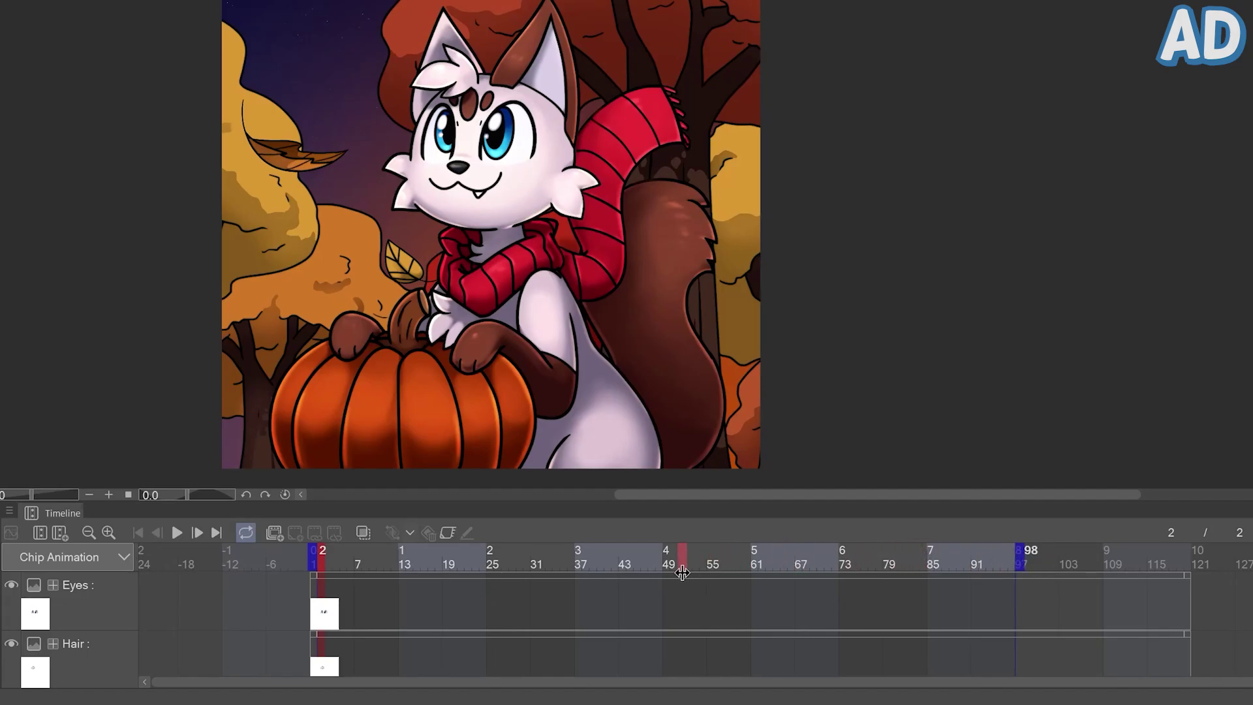
drag(658, 577, 658, 577)
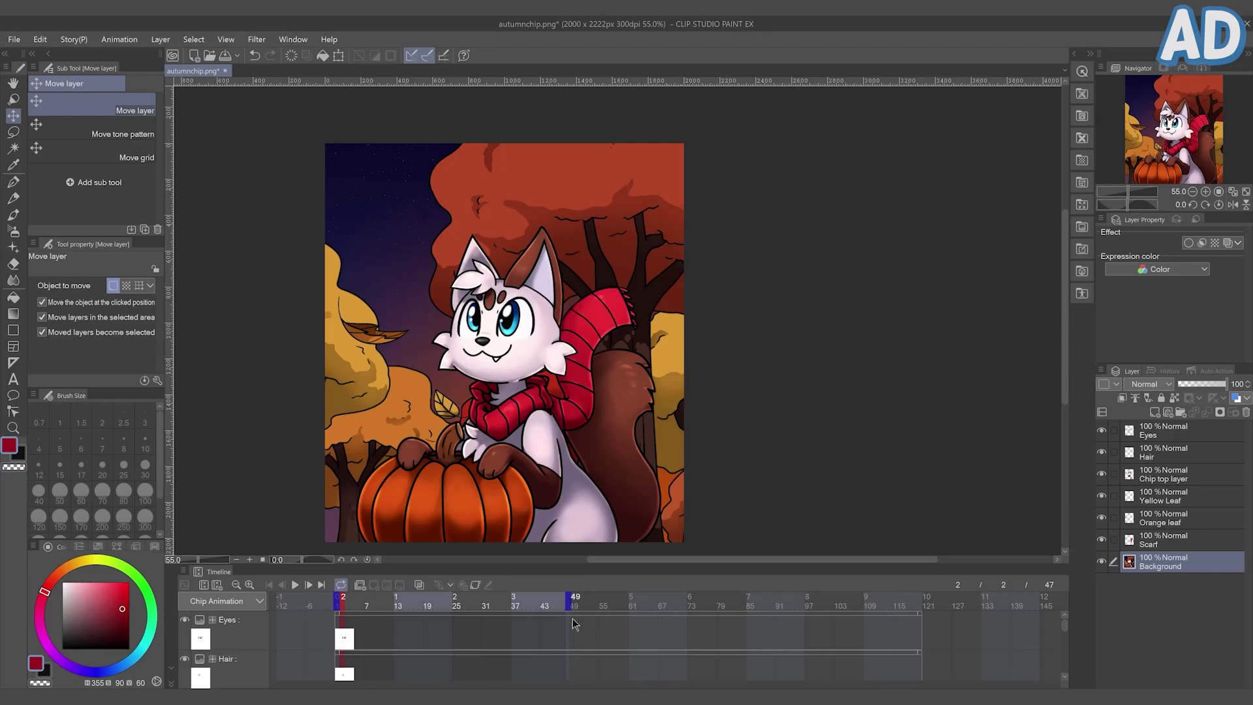
Widen the timeline's frame spacing and select the Eyes layer.
click(249, 585)
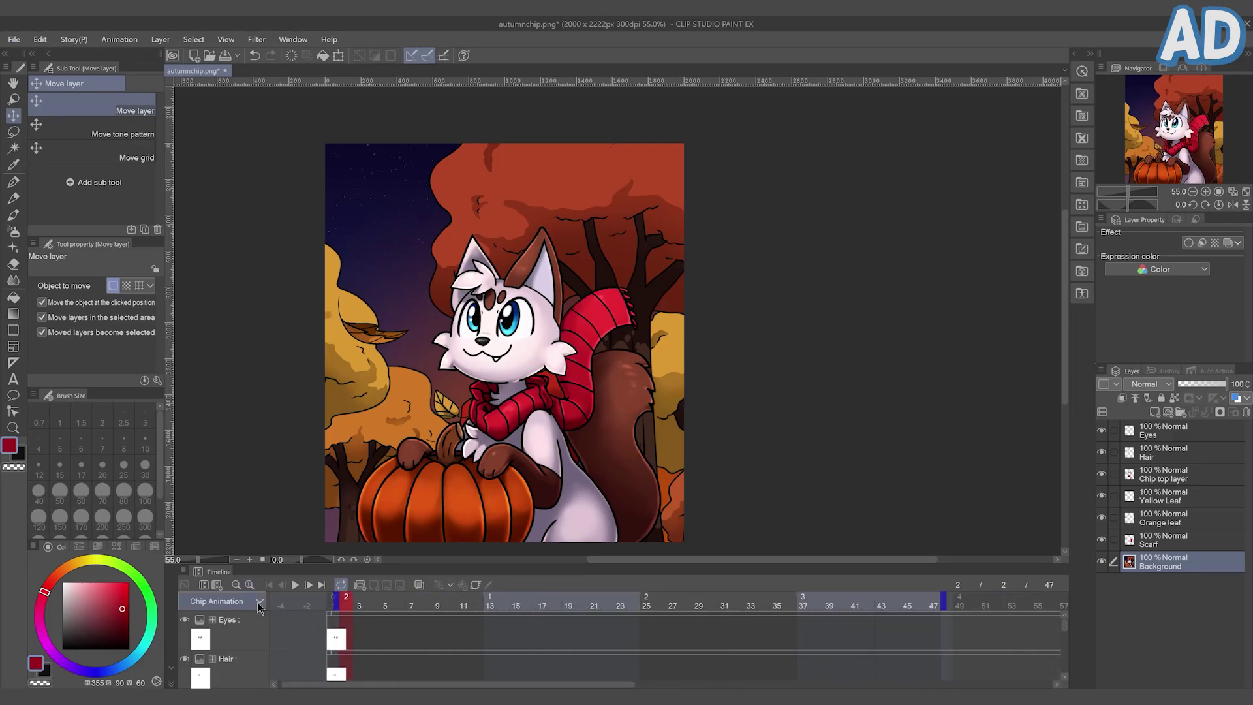
scroll(604, 684, right, 2)
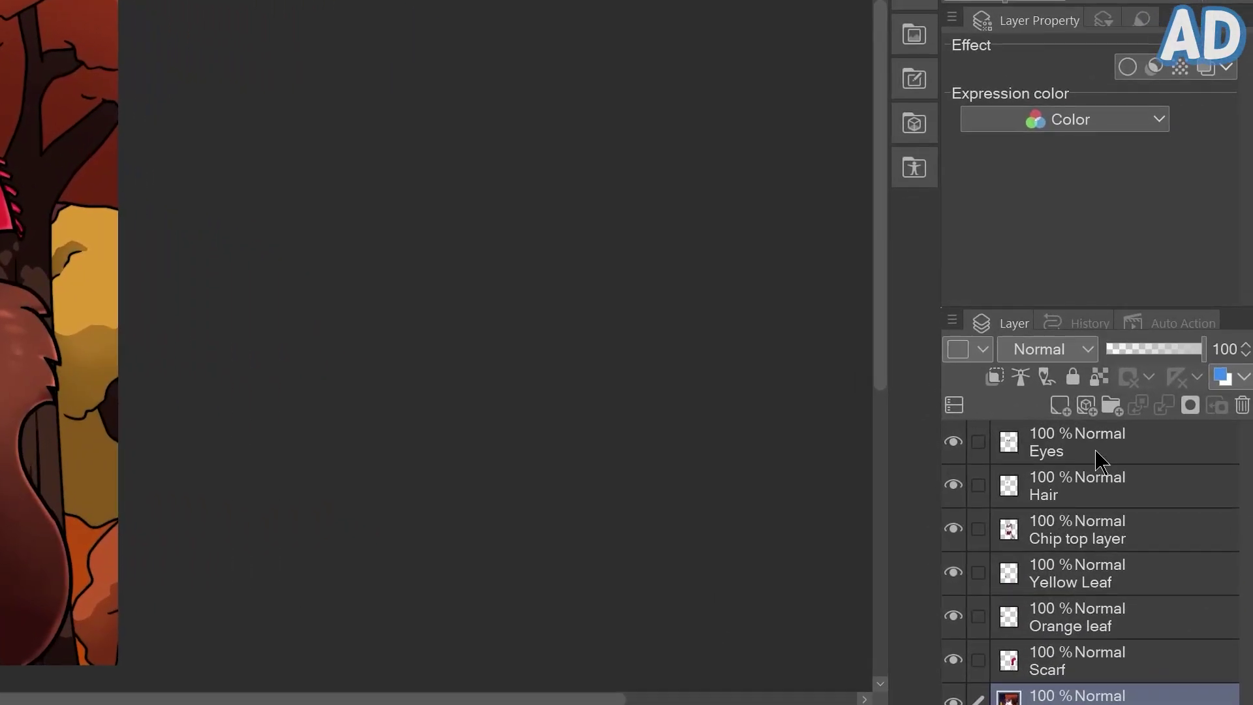
click(1176, 437)
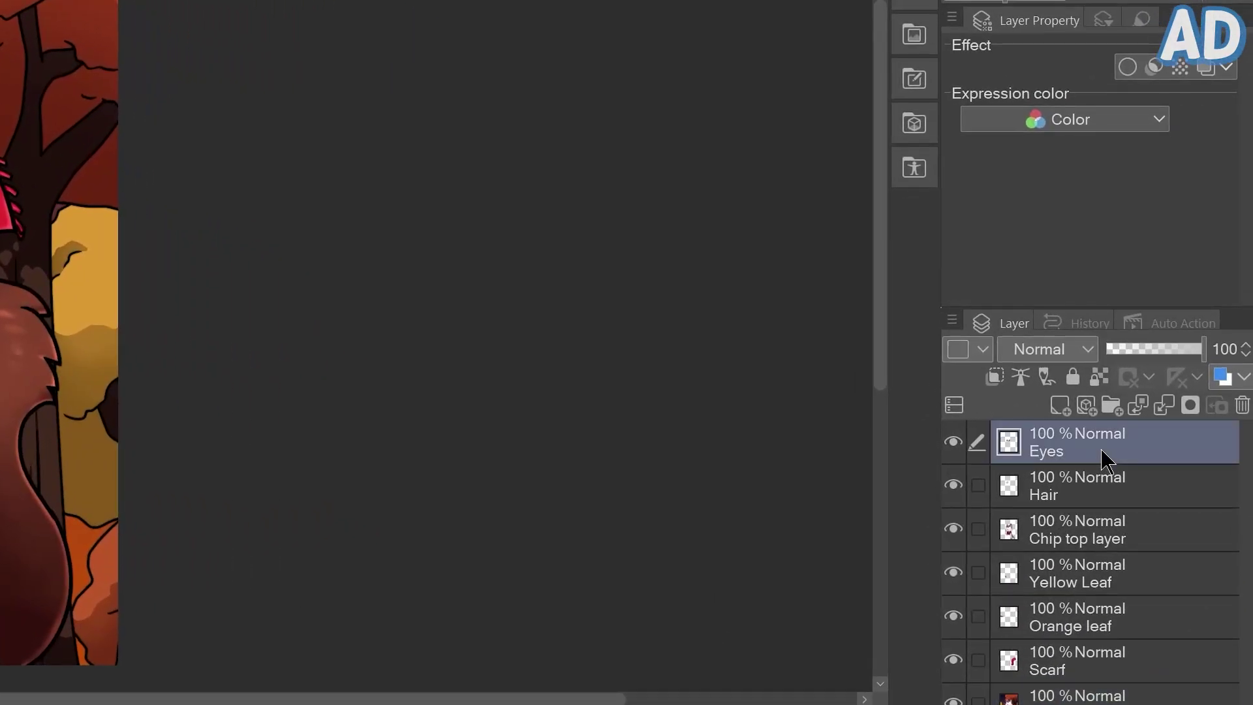
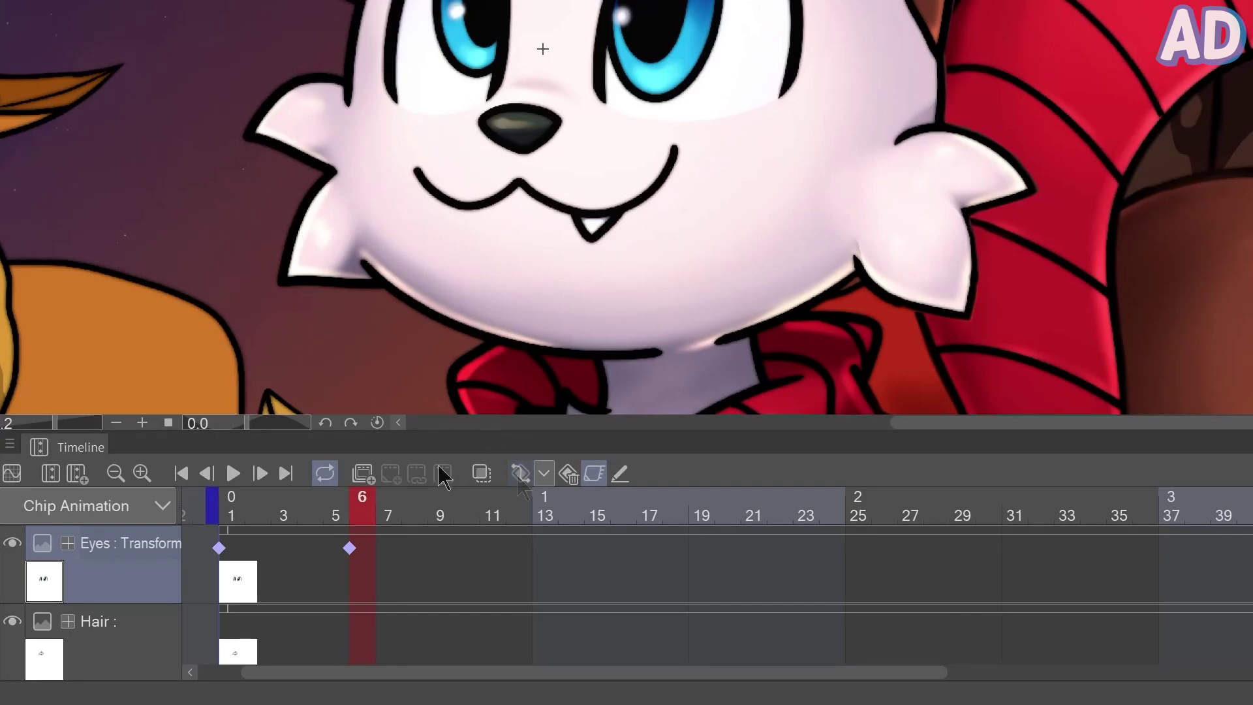
Move the Eyes layer's later transform keyframe back to frame 4 and expand its Transform settings.
drag(351, 555, 279, 553)
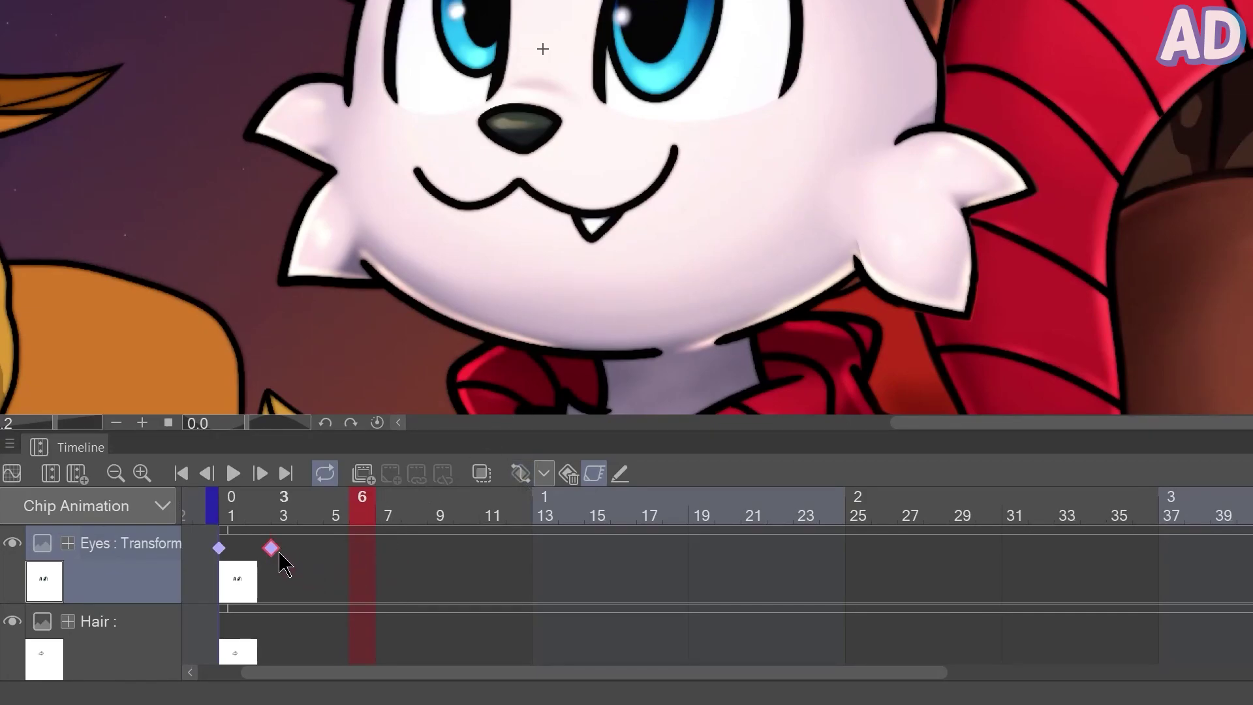
drag(411, 566, 316, 564)
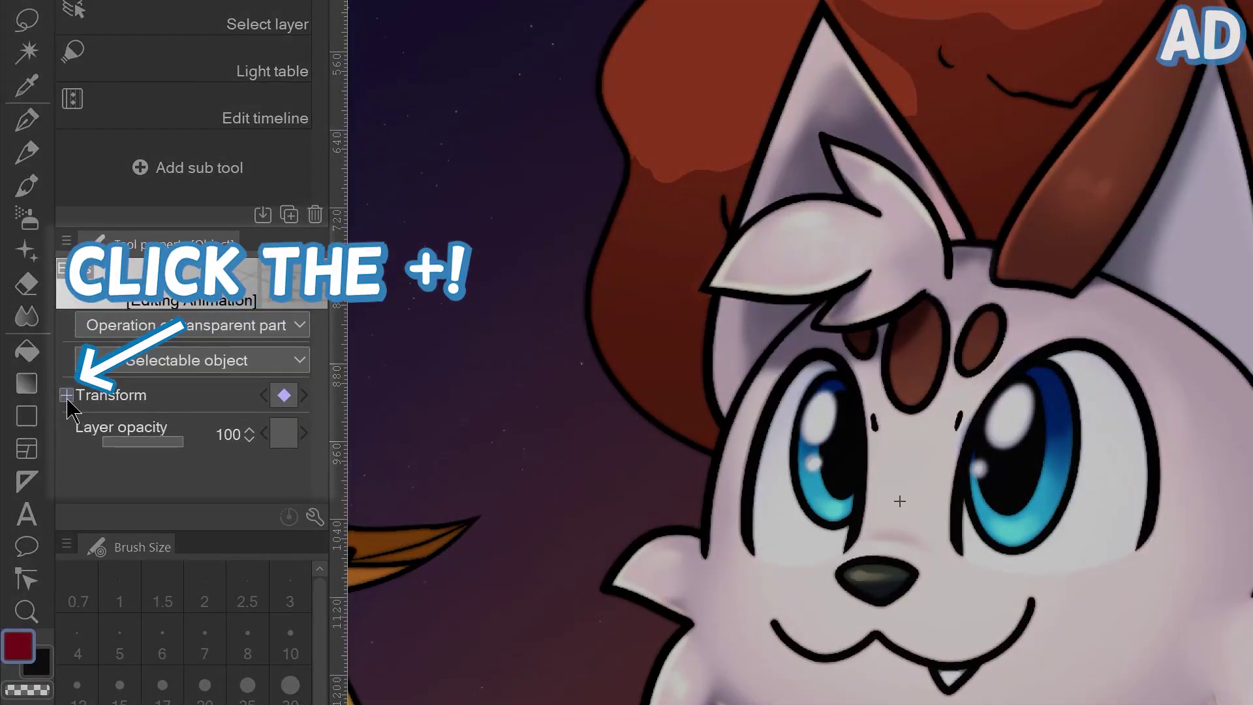
click(70, 400)
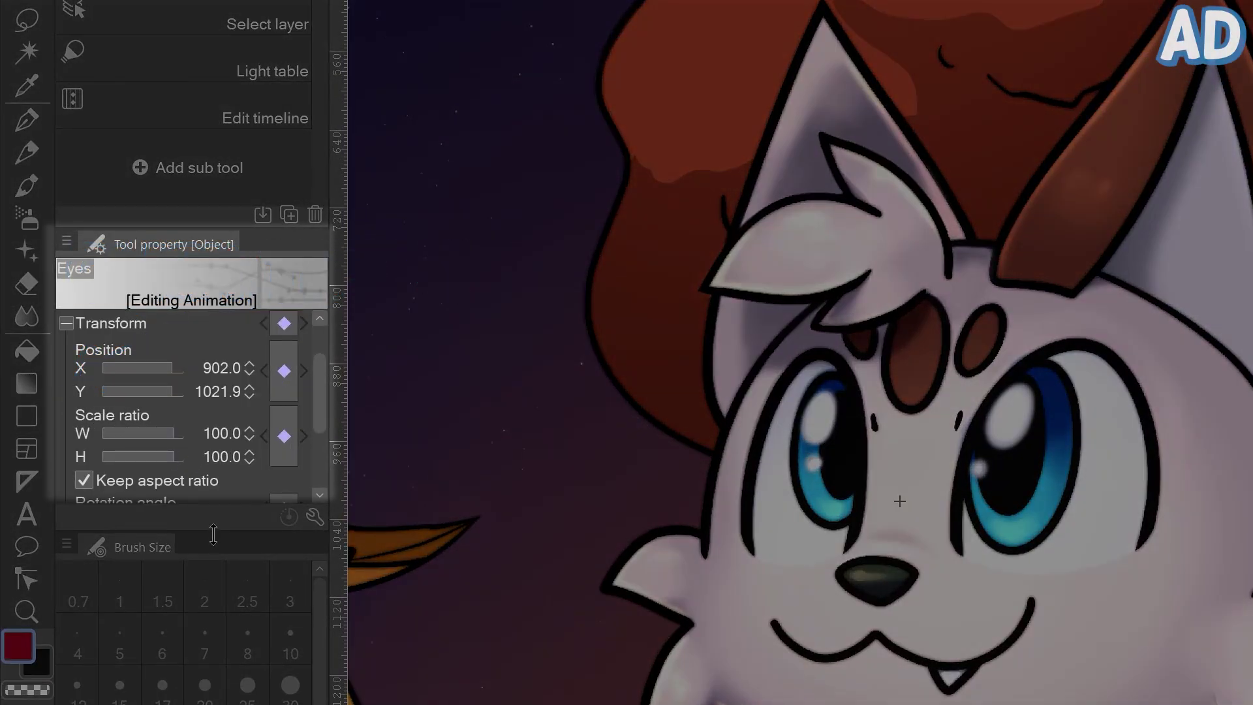
Turn off Keep aspect ratio and lower Scale ratio H until the eyes close.
drag(213, 535, 224, 693)
drag(174, 436, 250, 426)
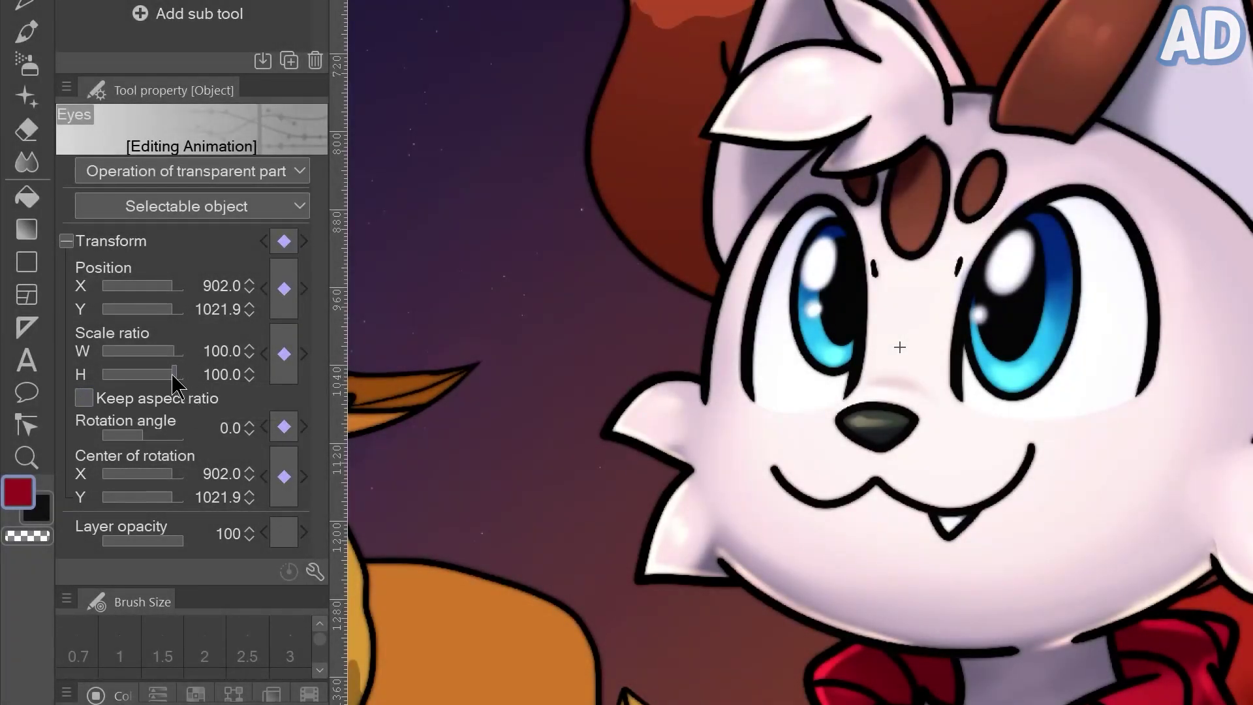
drag(175, 385, 172, 385)
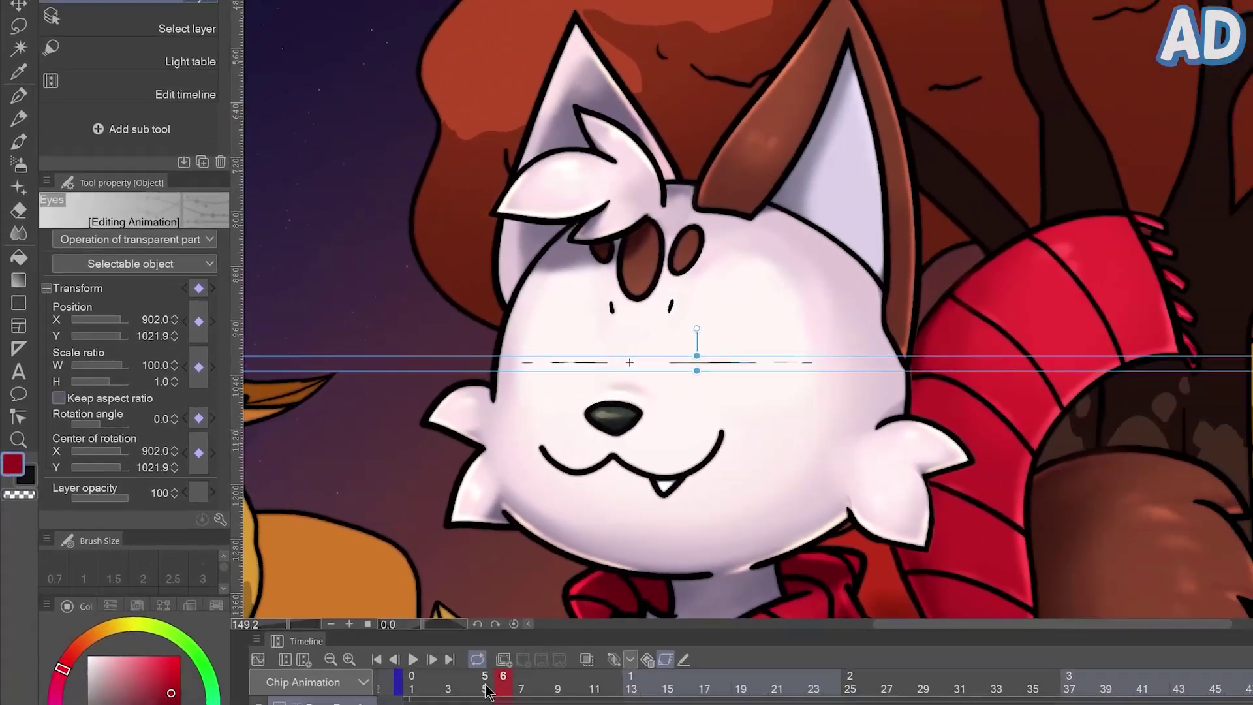
Return to frame 1 and play back the blink animation.
drag(359, 609, 292, 608)
click(295, 587)
click(295, 586)
click(295, 586)
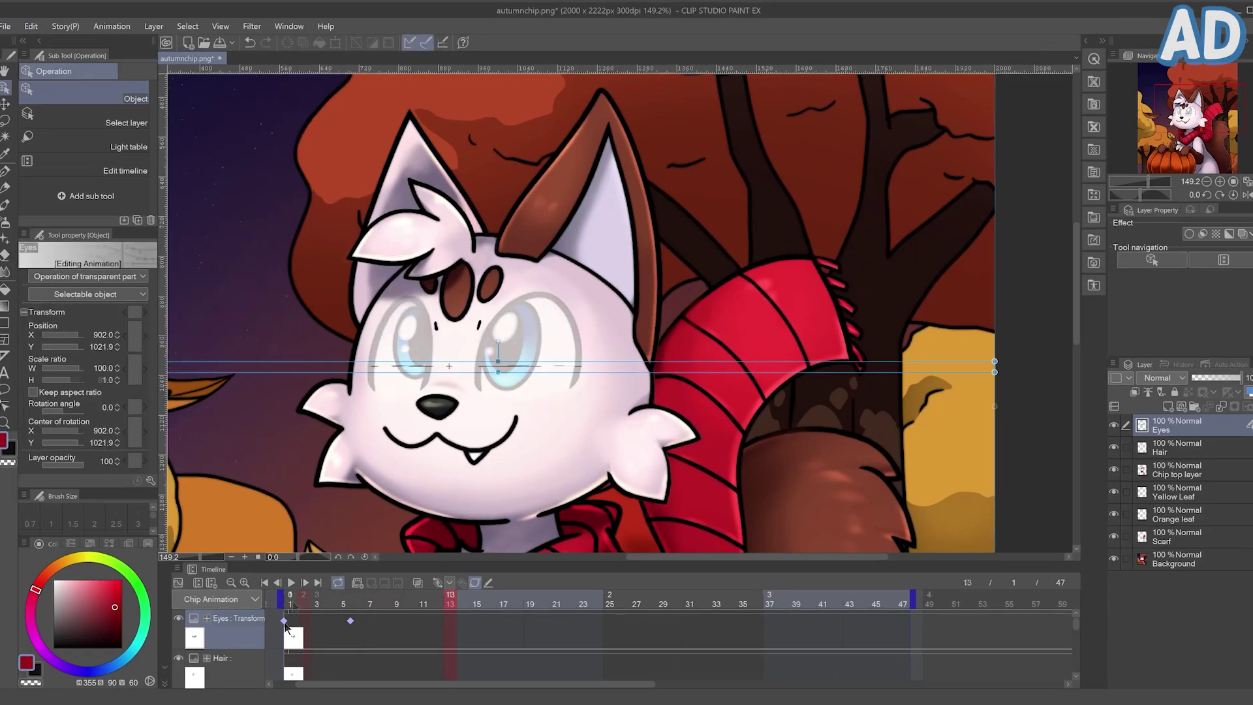
Alt-drag the frame-1 open-eyes keyframe to copy it to frame 9, then play the blink.
click(286, 621)
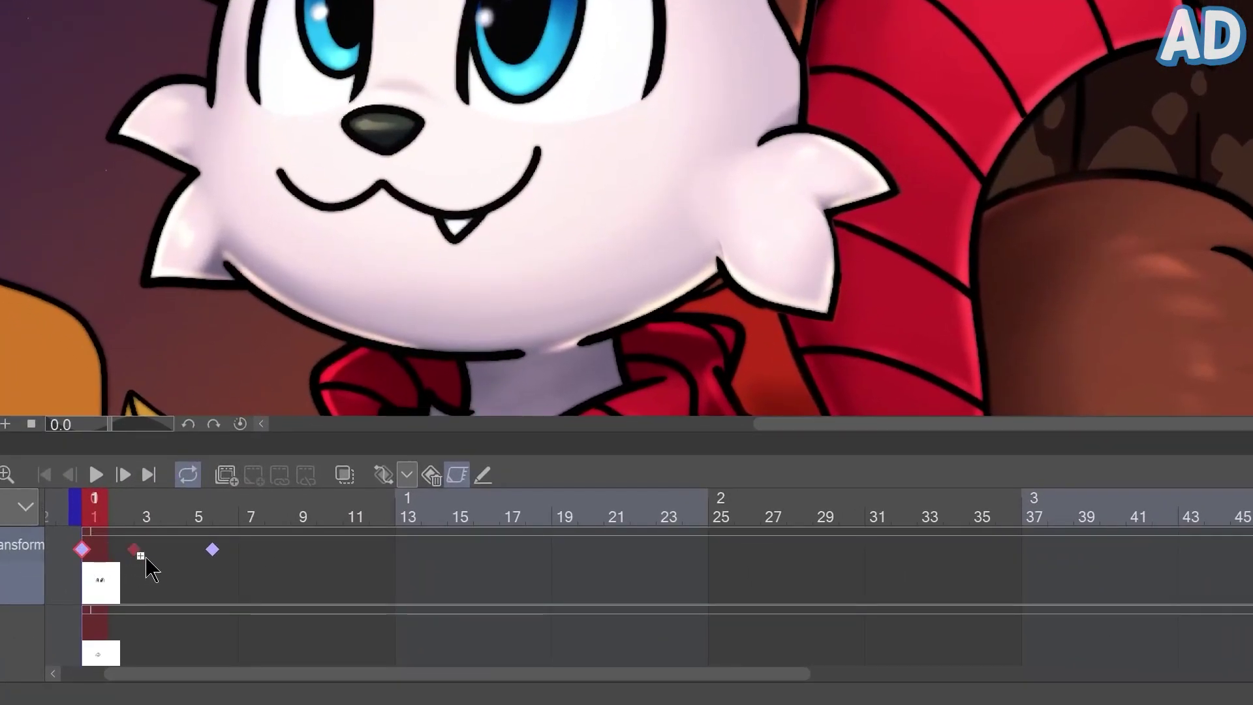
drag(149, 568, 332, 566)
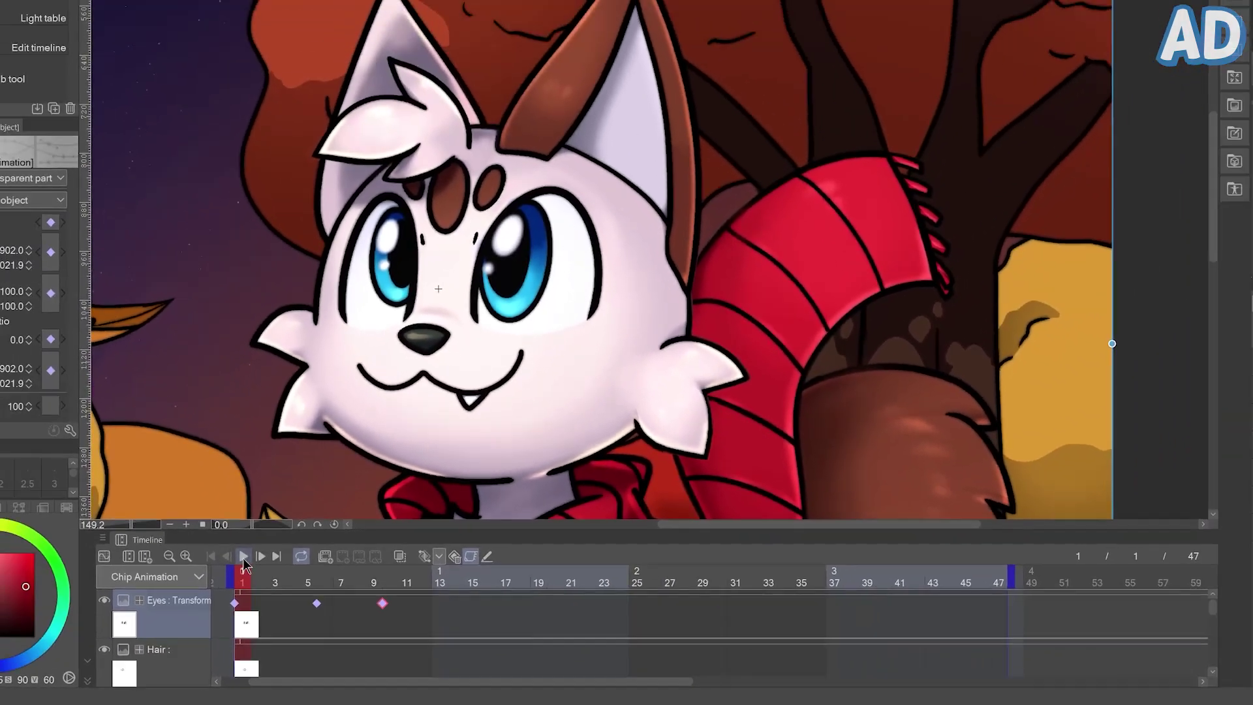
click(96, 485)
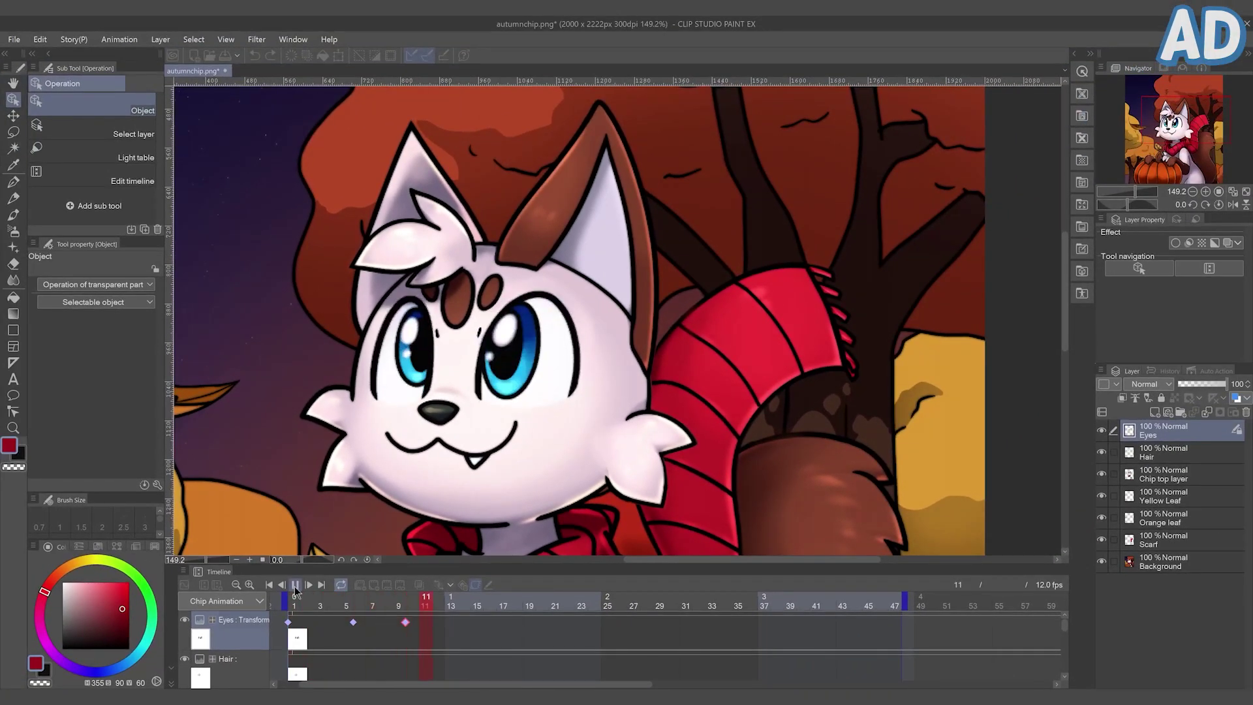
Replay the blink, then move the eyes-reopening keyframe to frame 13.
click(297, 600)
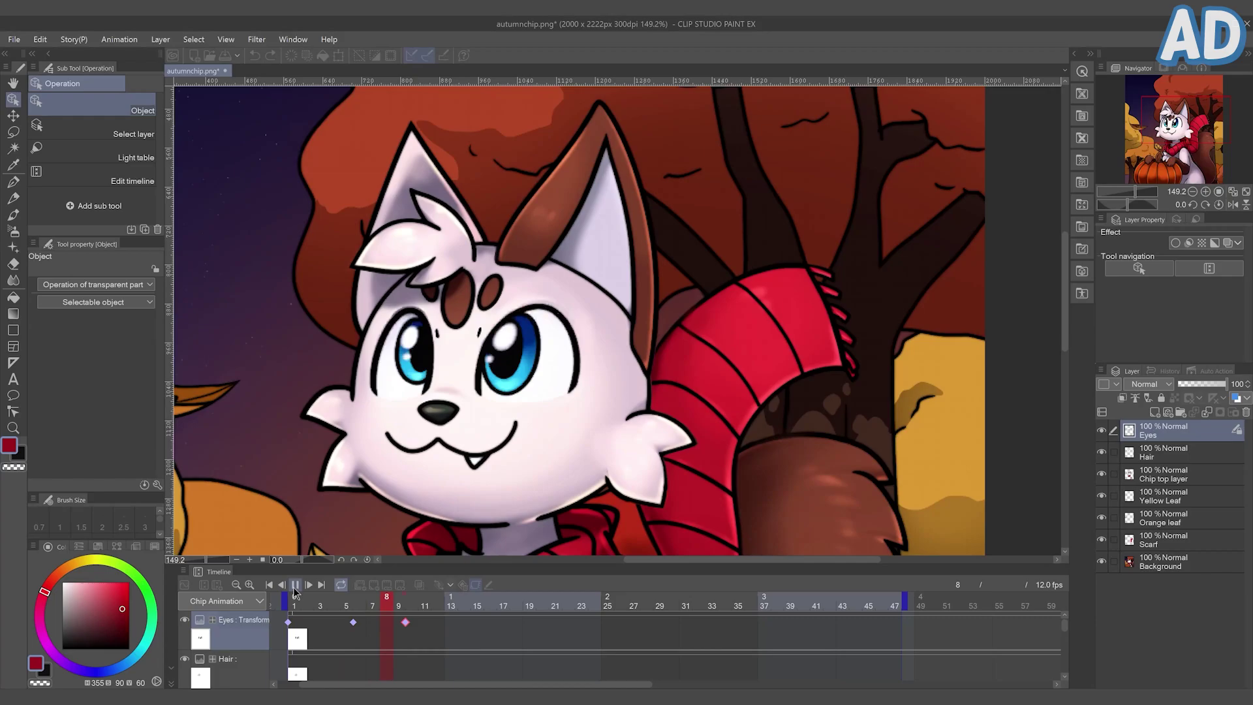
click(294, 586)
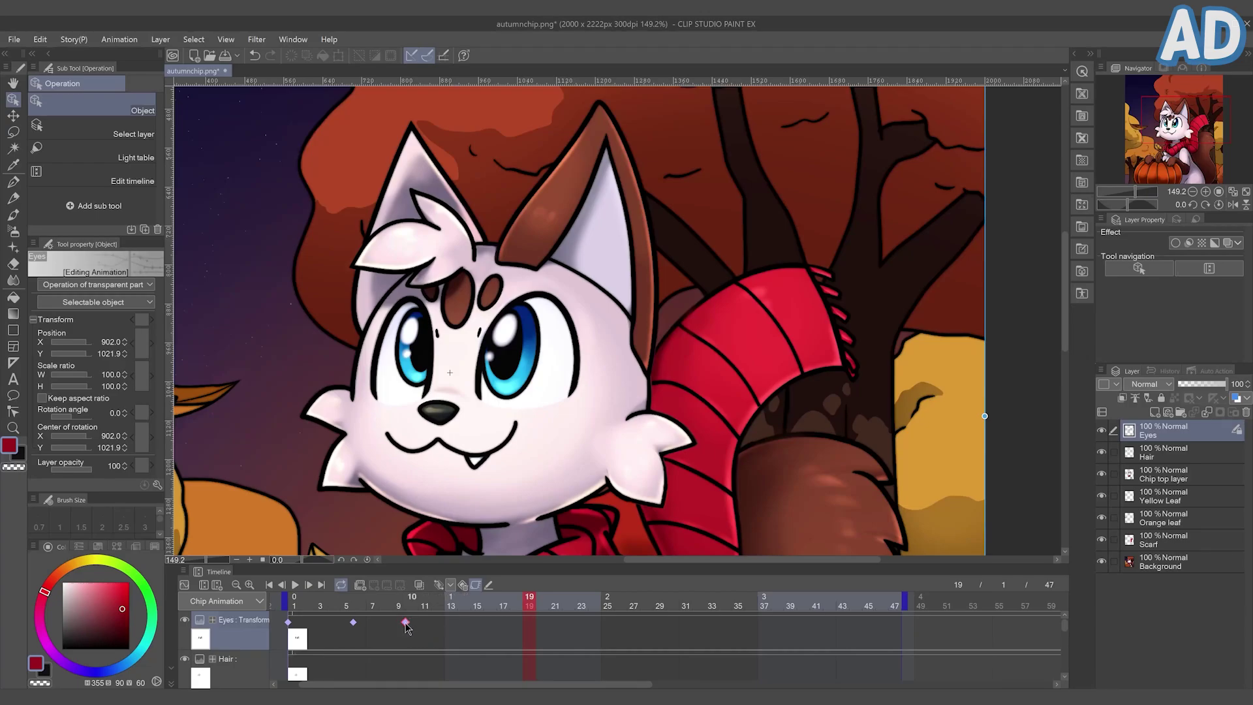
drag(449, 631, 447, 630)
click(295, 585)
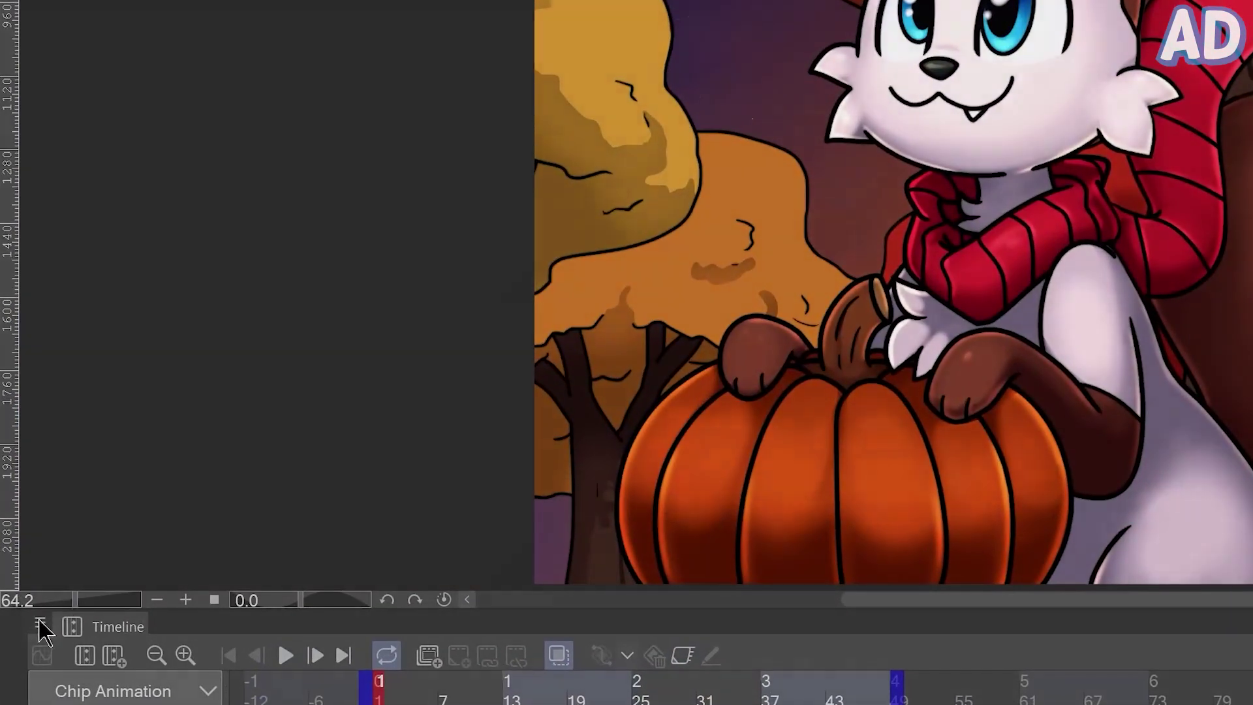
Check the frame rate settings under Timeline > Change frame rate.
click(60, 614)
mouse_move(264, 354)
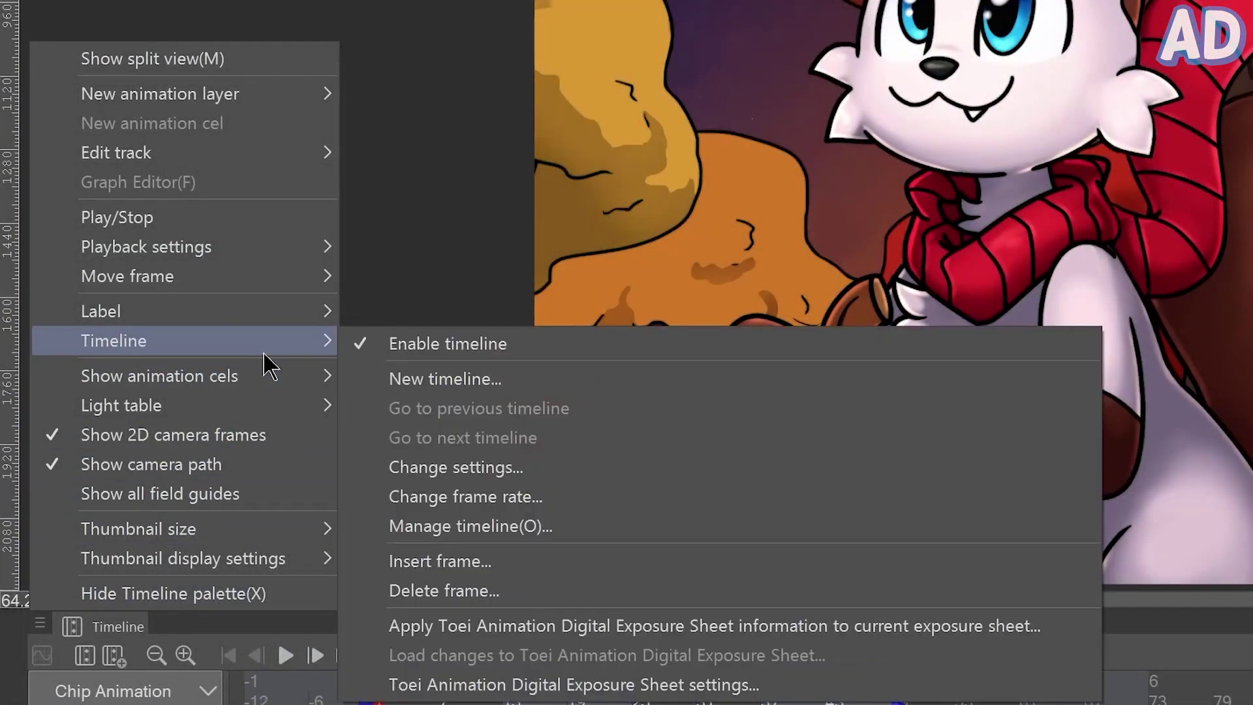
click(438, 496)
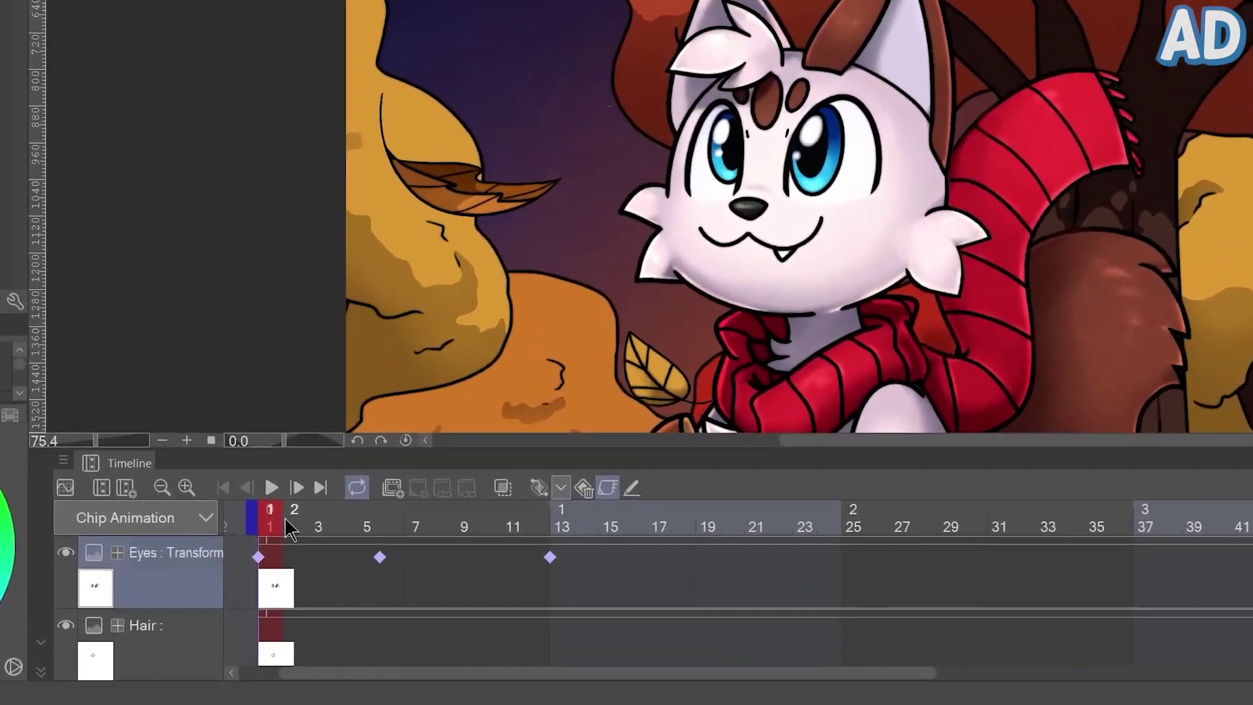
At frame 6, add a new layer above Eyes and draw closed-eye lines with the G-pen.
drag(302, 602, 351, 606)
drag(386, 528, 397, 530)
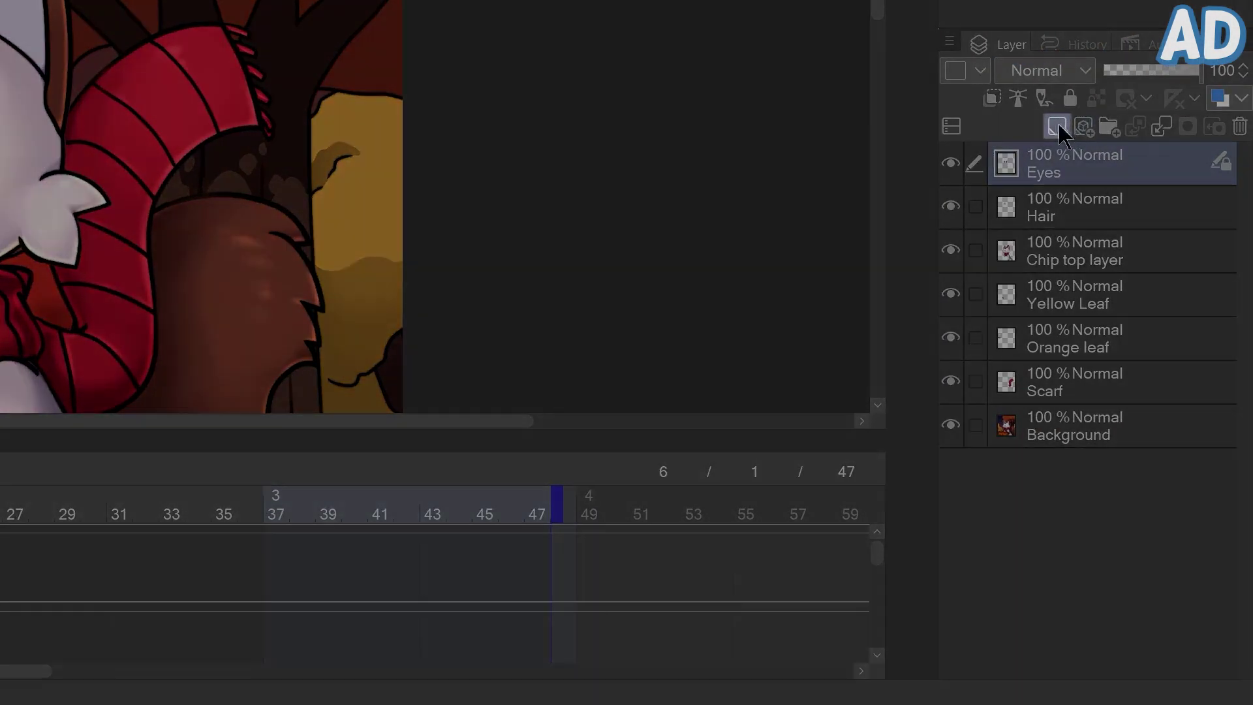
click(1057, 126)
key(p)
drag(570, 412, 770, 411)
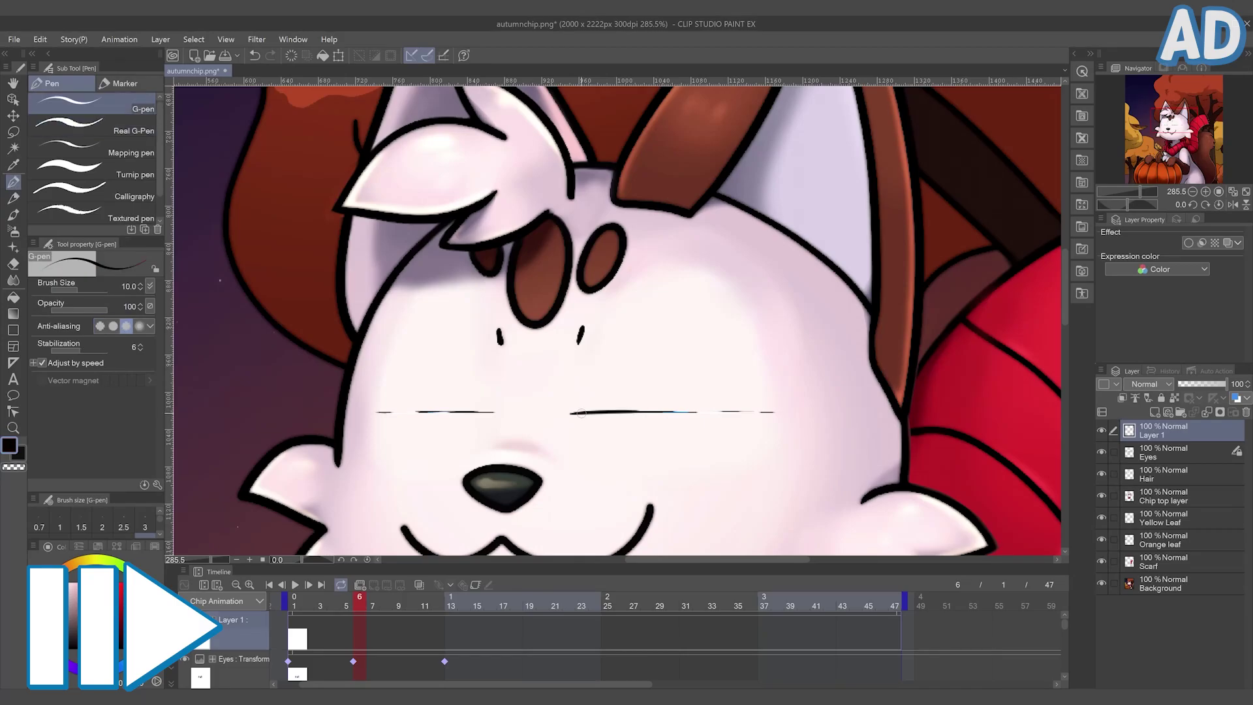
drag(377, 412, 458, 412)
drag(458, 412, 495, 411)
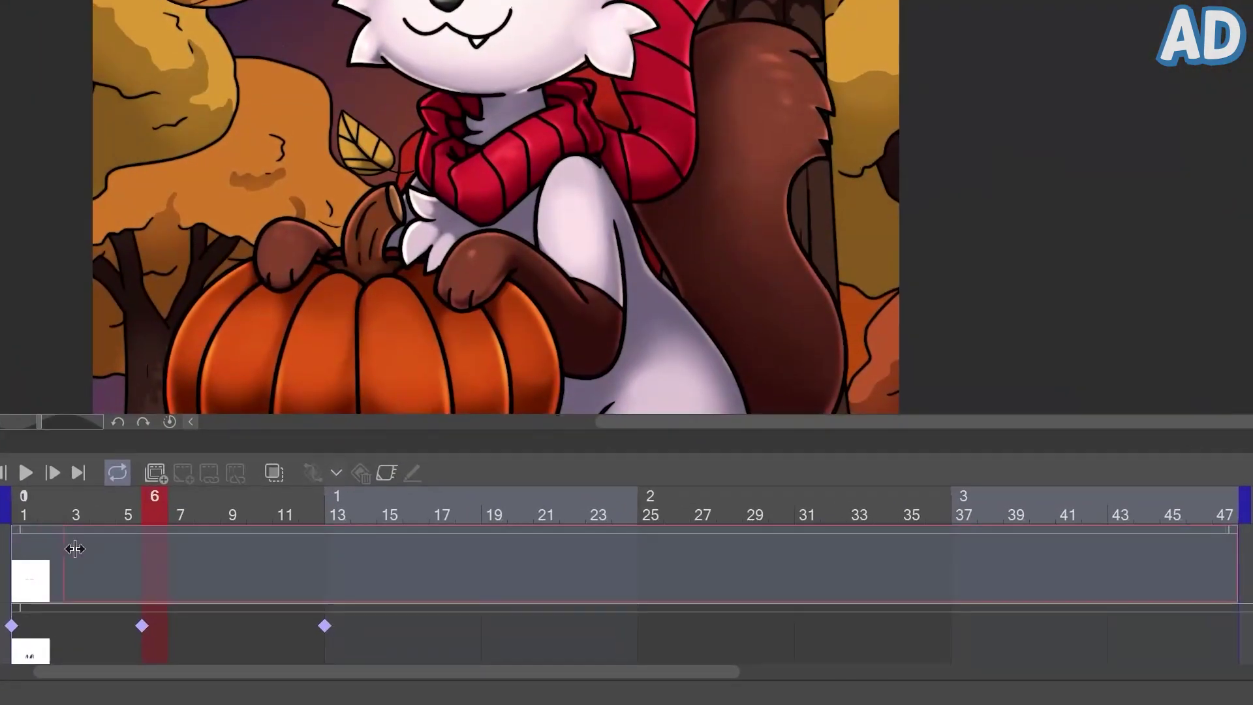
Trim the drawn cel to a short mid-blink stretch and play back the blink.
drag(75, 549, 155, 579)
click(186, 513)
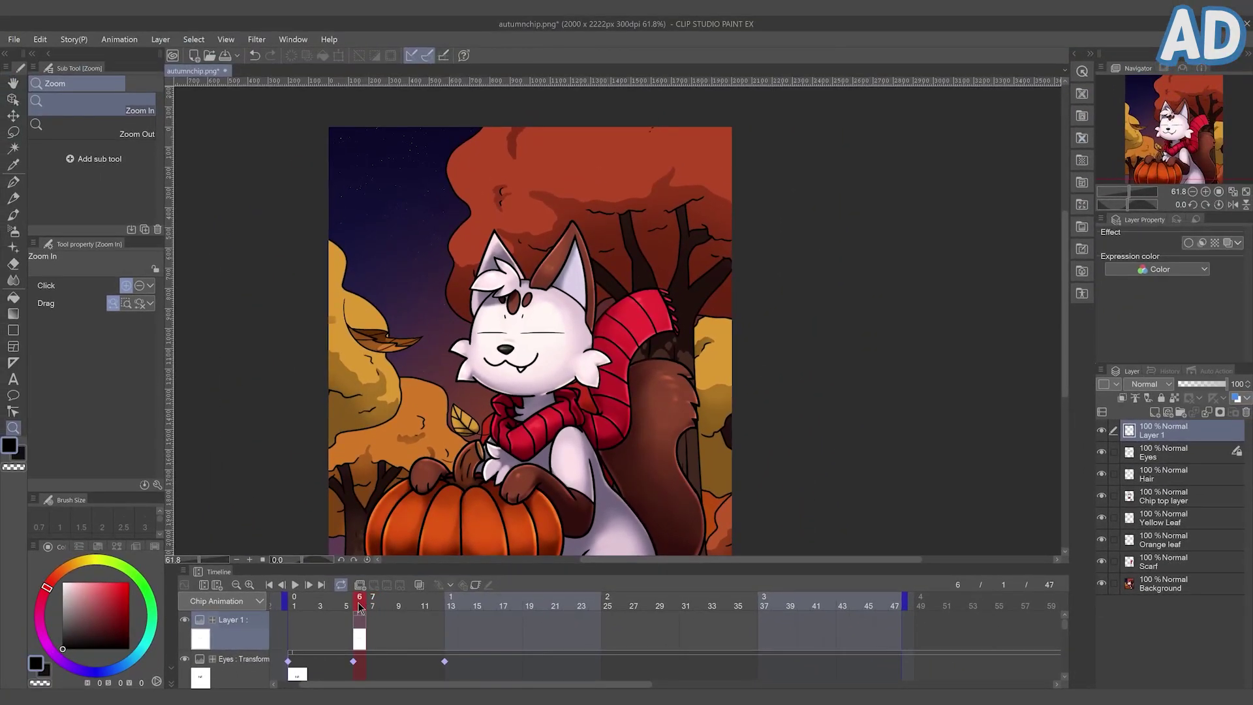
click(295, 585)
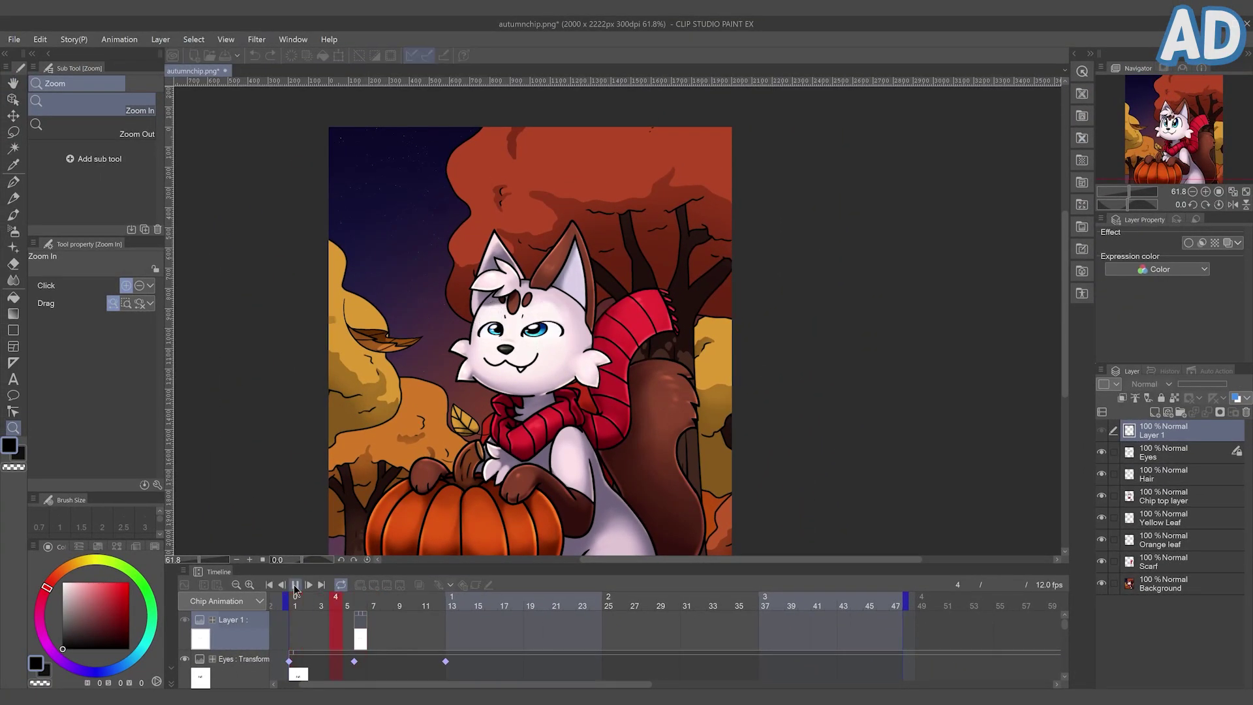
click(295, 585)
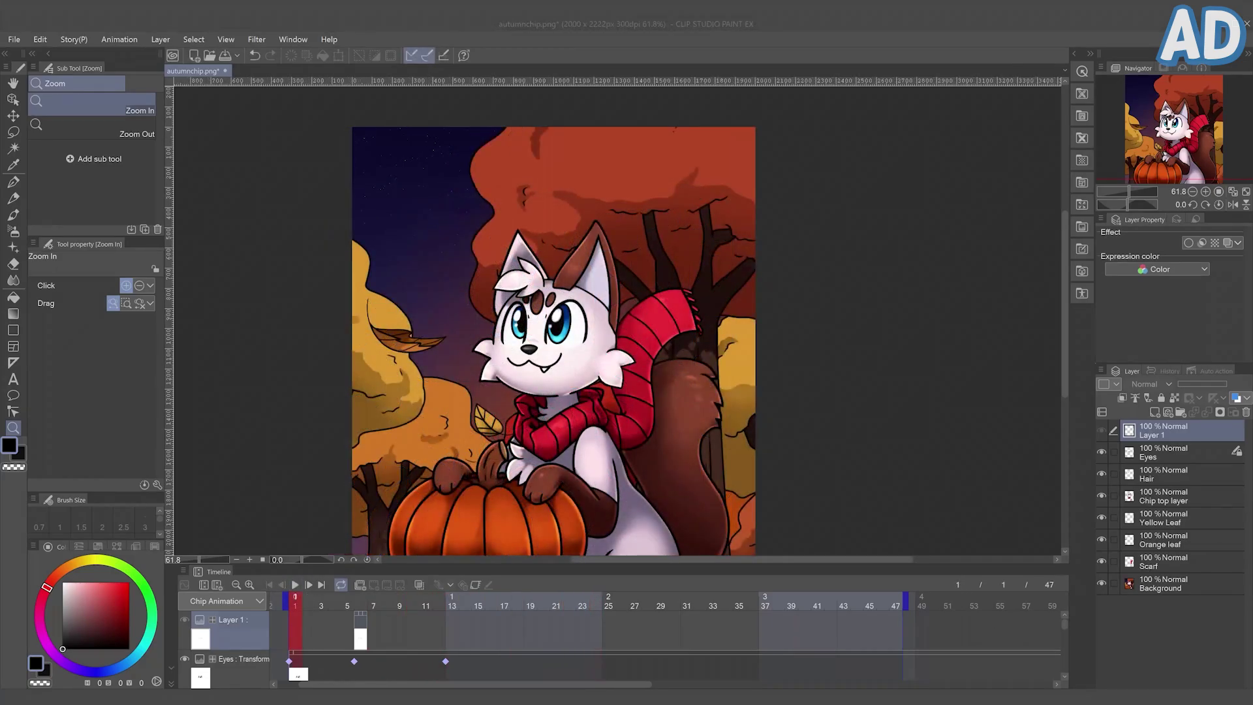
Enable keyframes on the Hair layer and tilt the hair -9° at frame 13.
click(1173, 482)
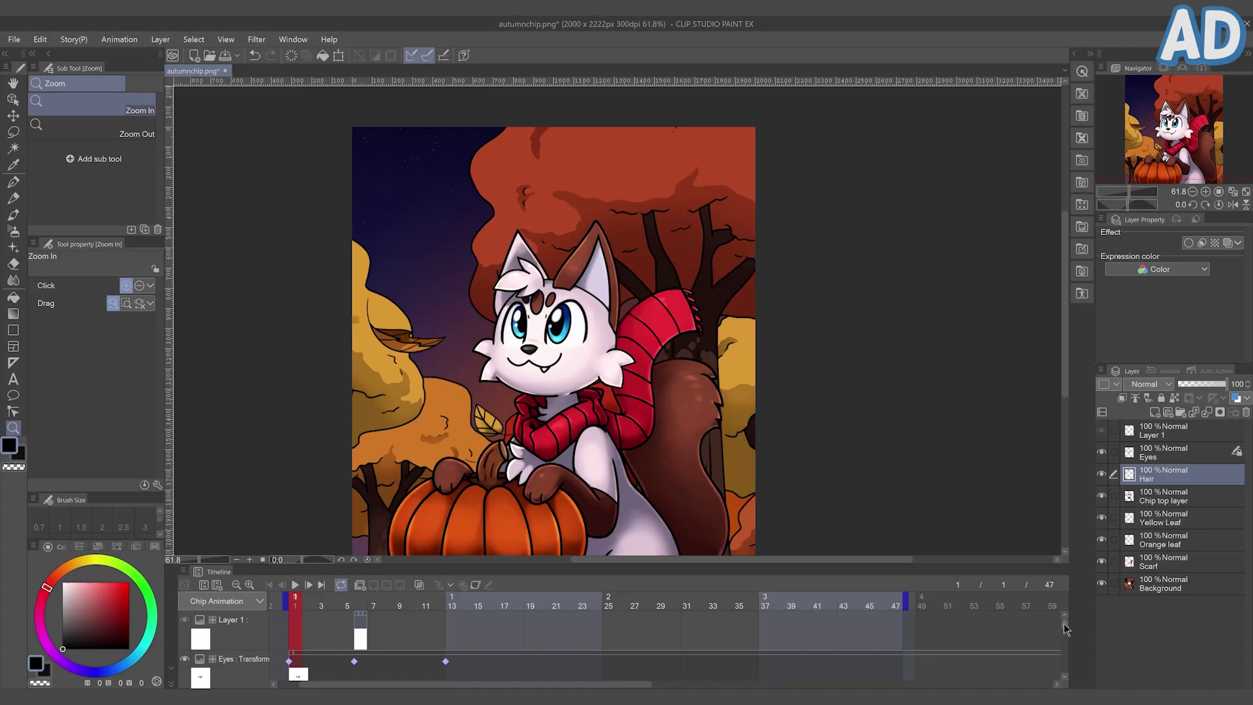
drag(1066, 627, 1068, 639)
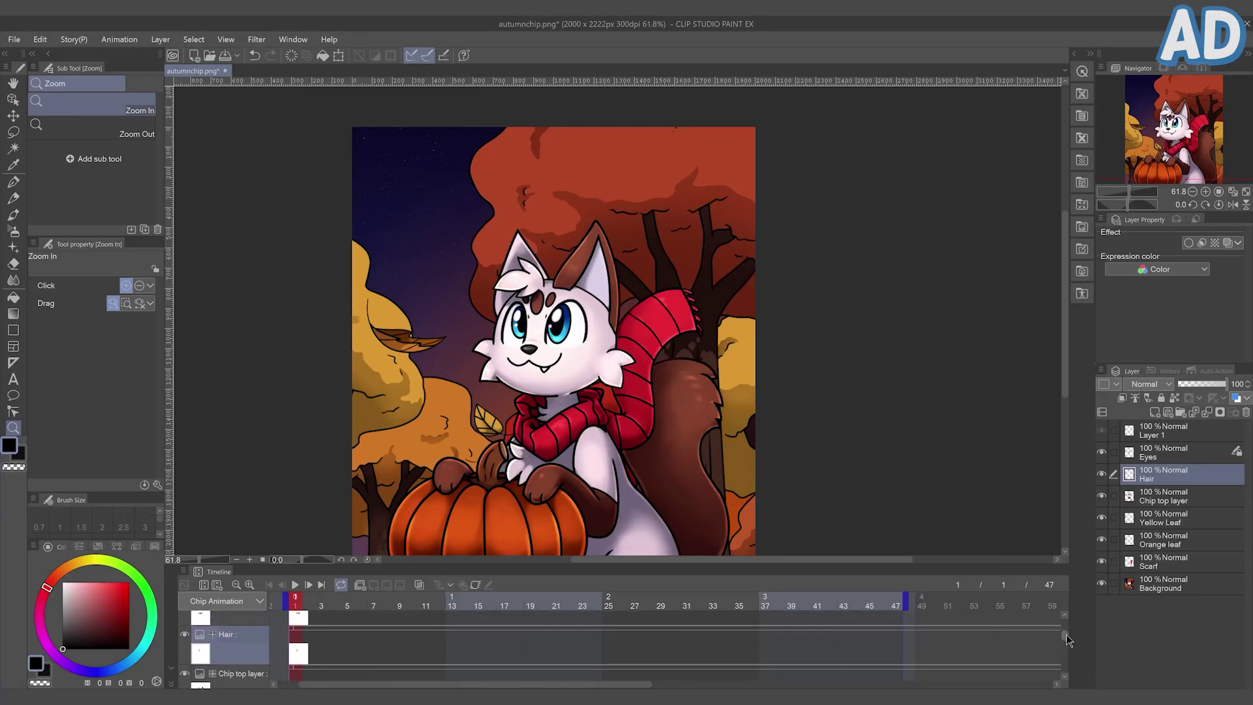
click(476, 585)
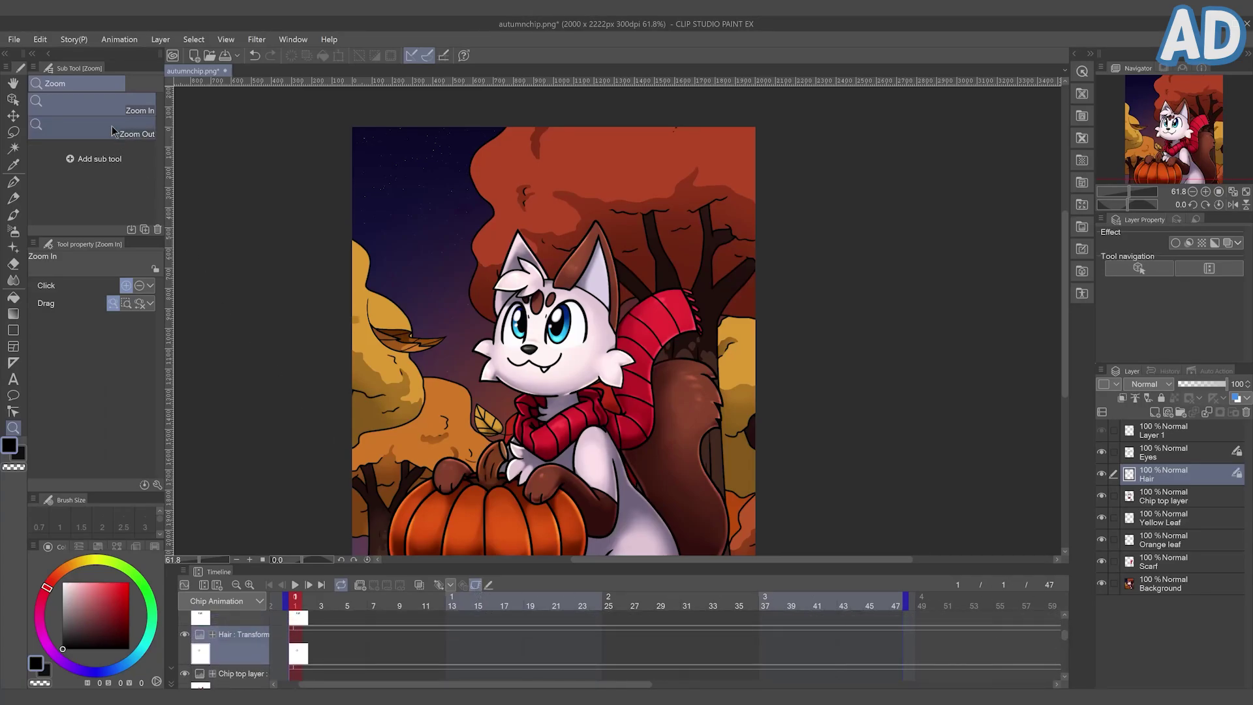
click(13, 100)
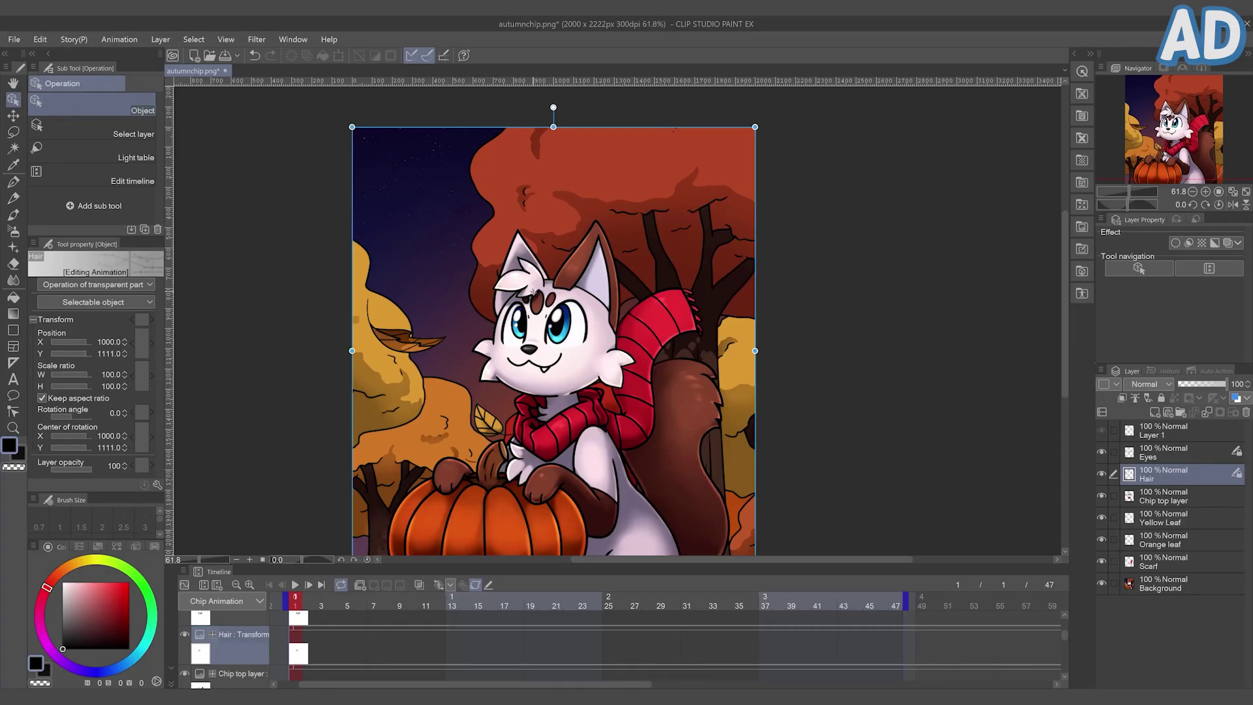
click(453, 607)
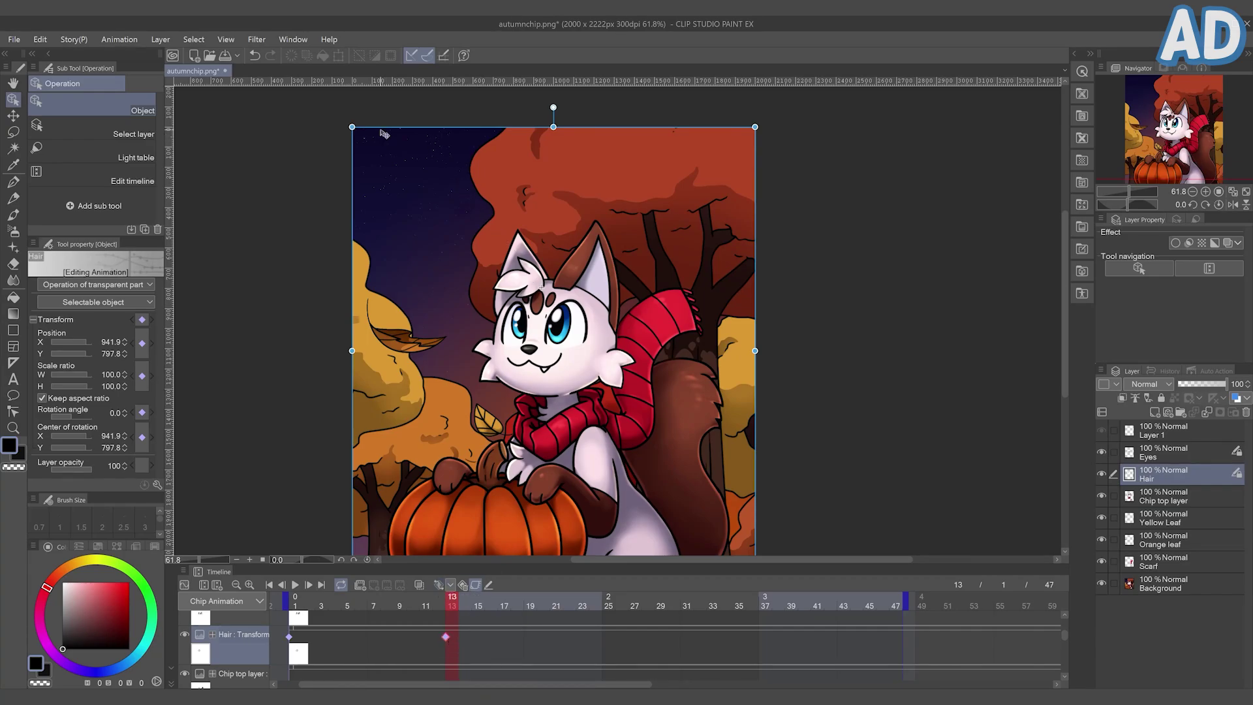
drag(384, 134, 352, 163)
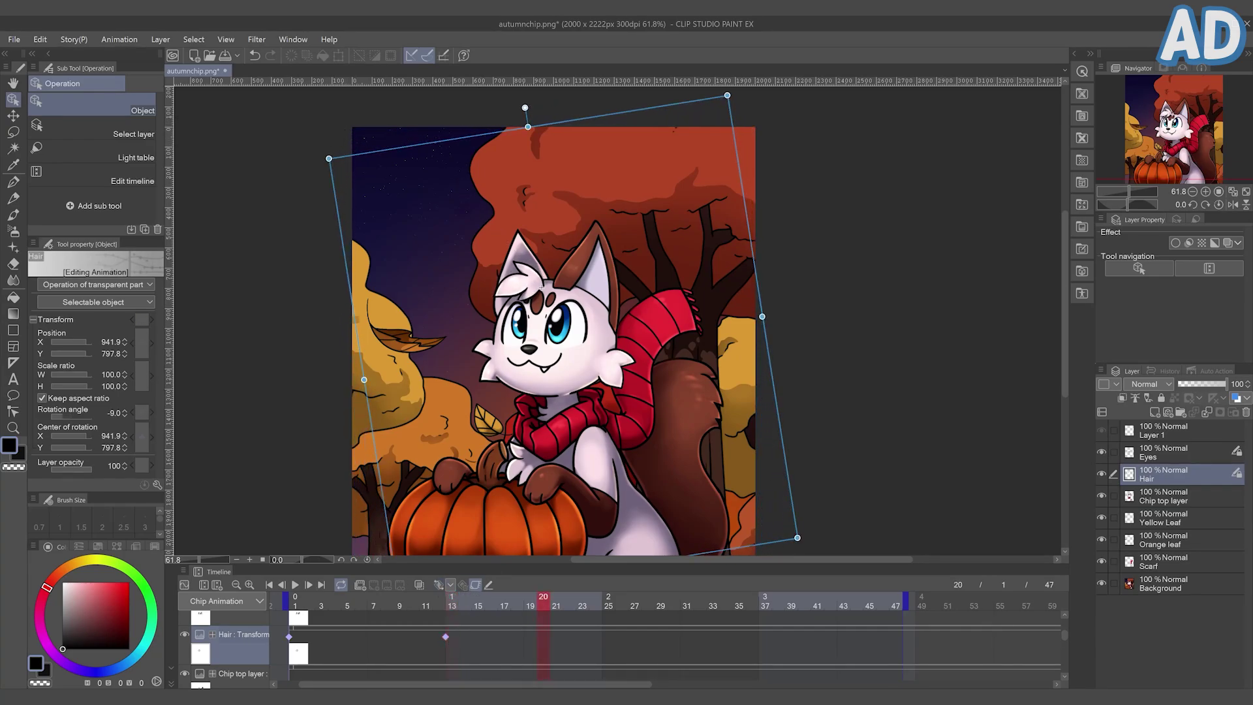
Alt-drag the hair keyframes at frames 1 and 13 later along the timeline and preview the sway.
click(289, 636)
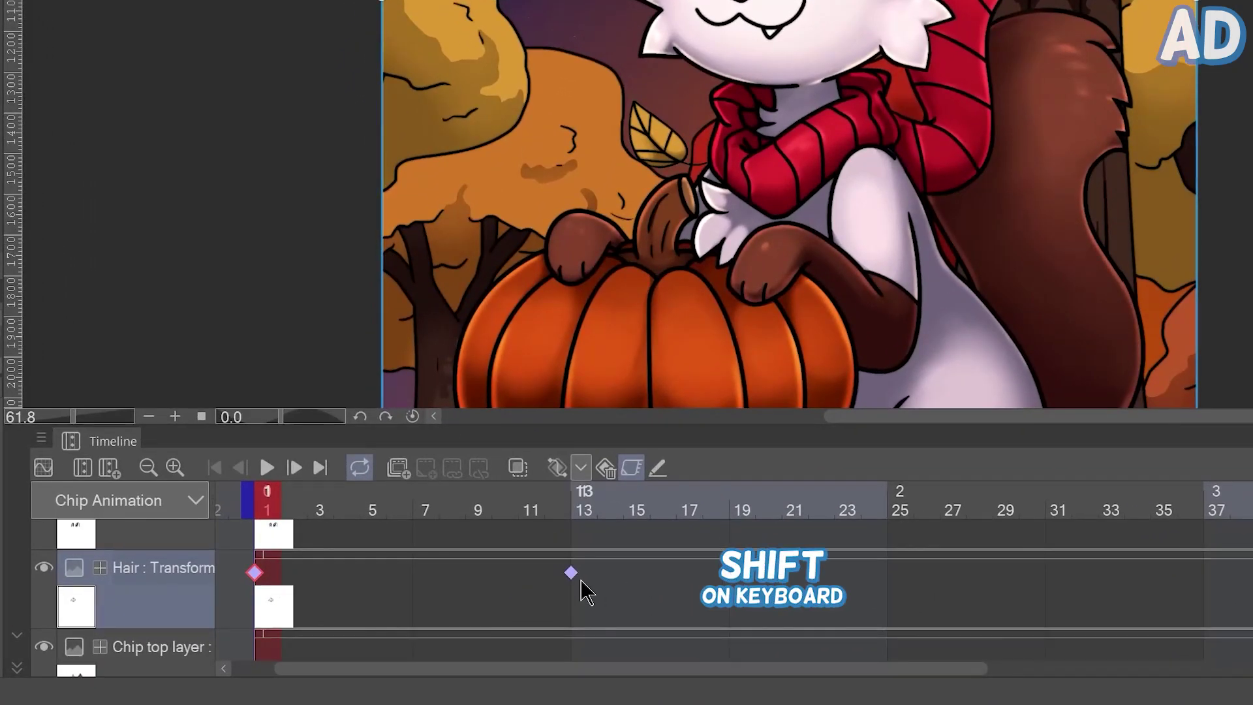
shift+click(572, 573)
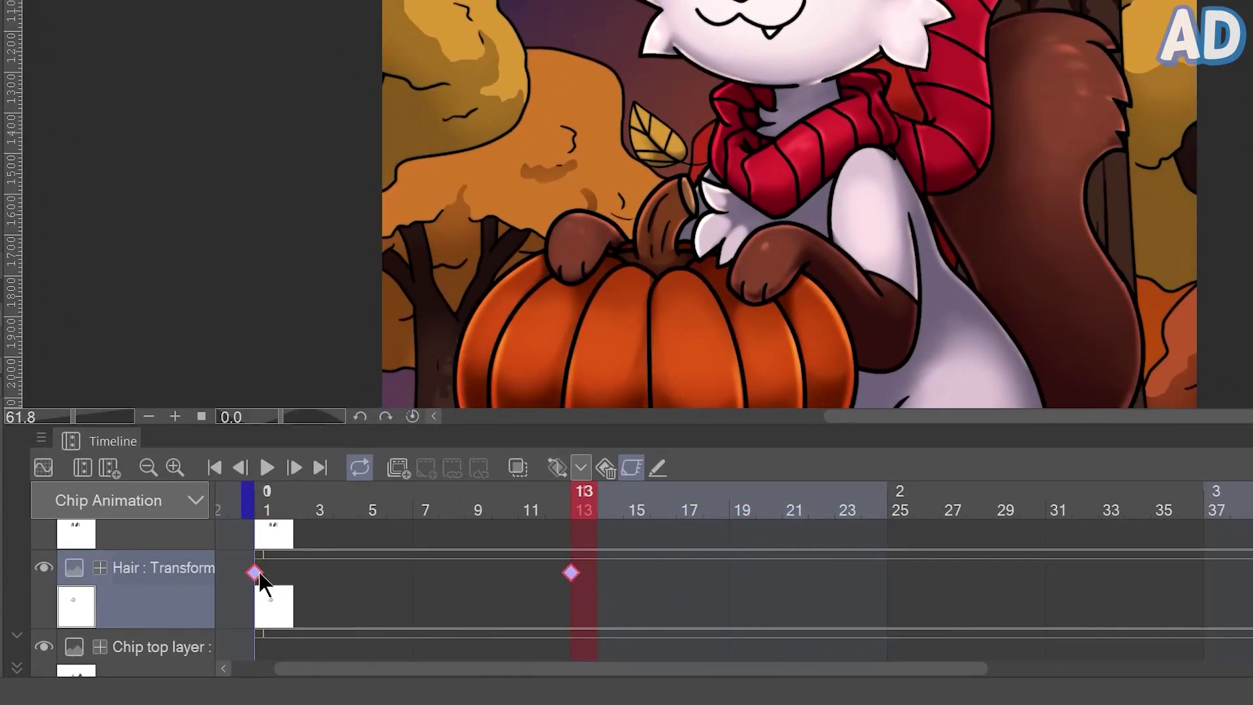
drag(257, 579, 867, 579)
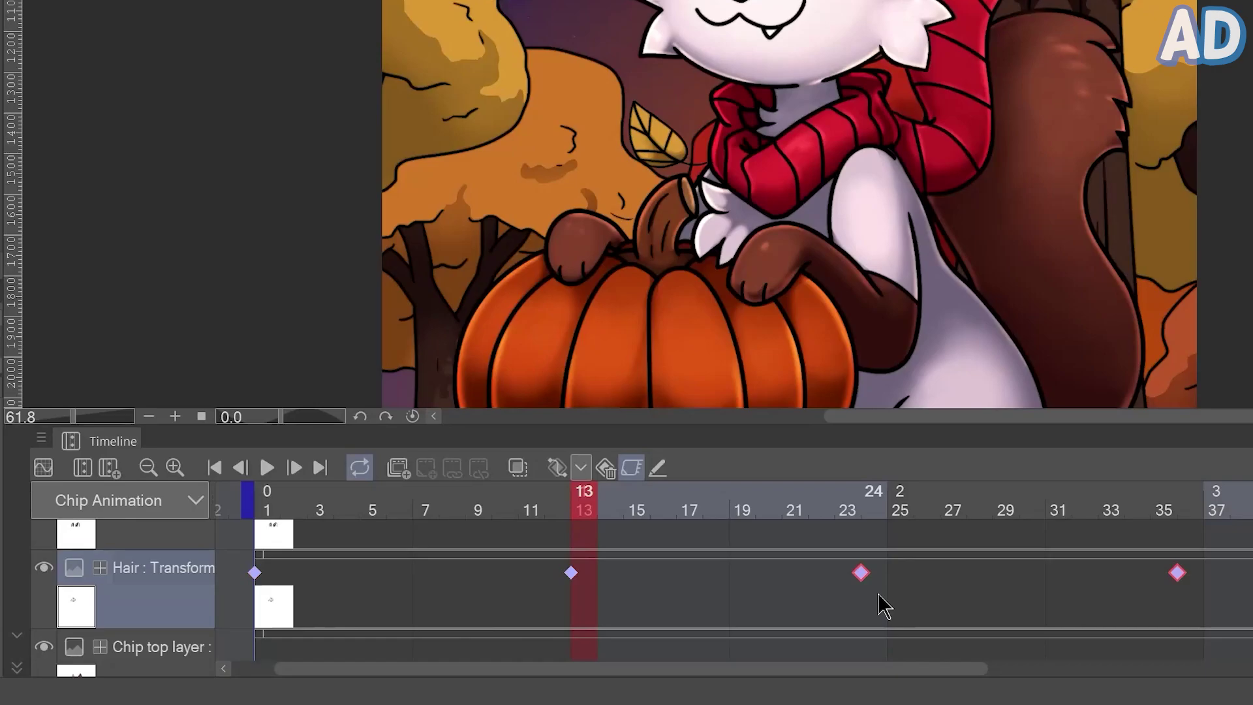
click(267, 467)
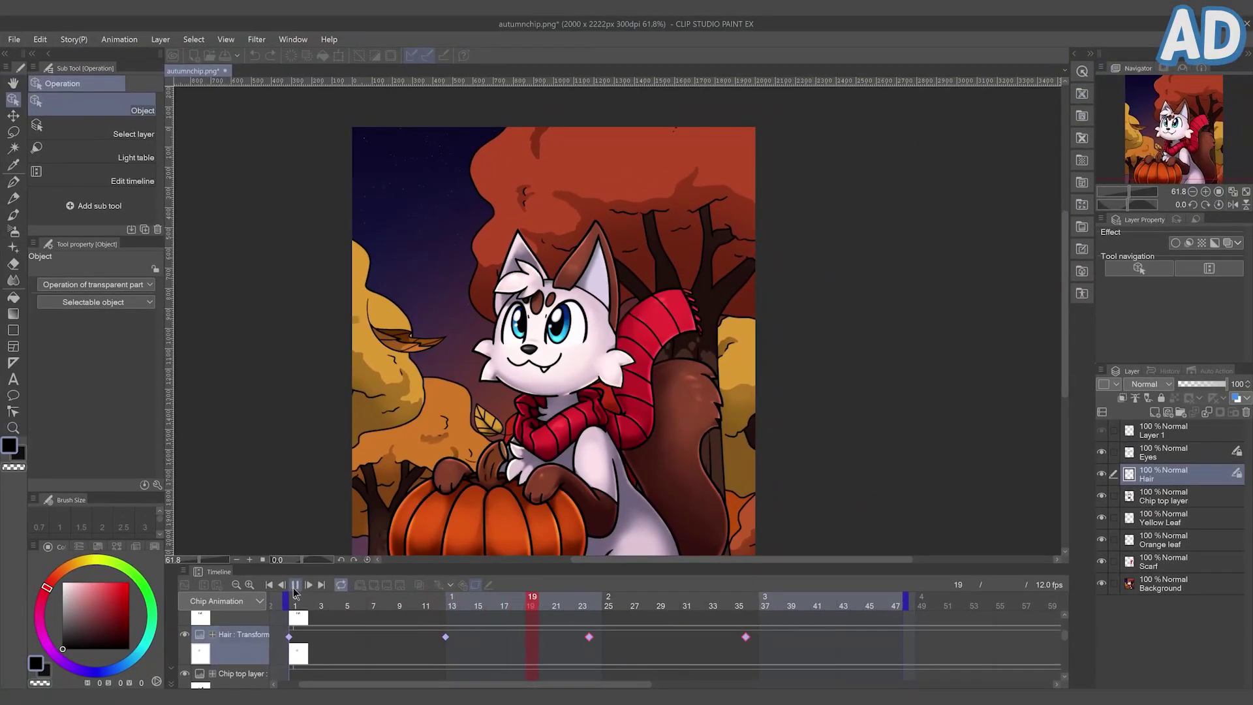
drag(506, 149, 532, 180)
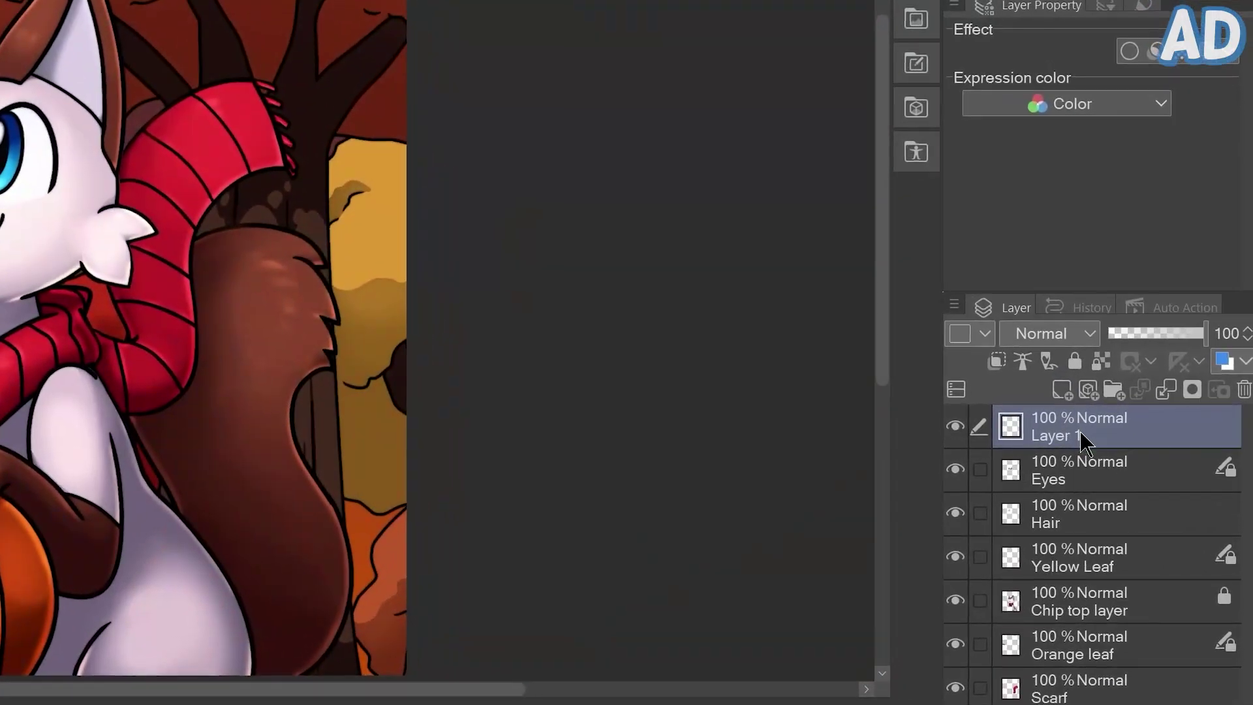
Name the new layer Glow and switch to the soft Airbrush in white.
double_click(1163, 433)
text(Ghost)
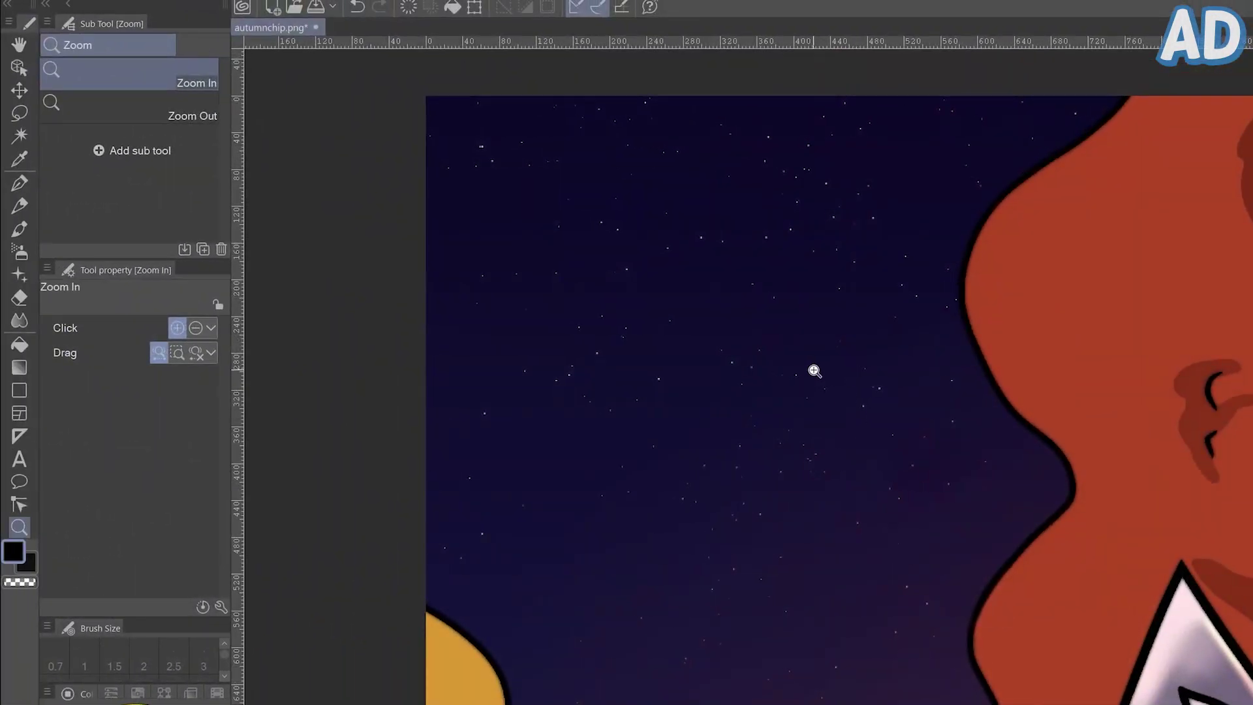
click(783, 378)
click(20, 251)
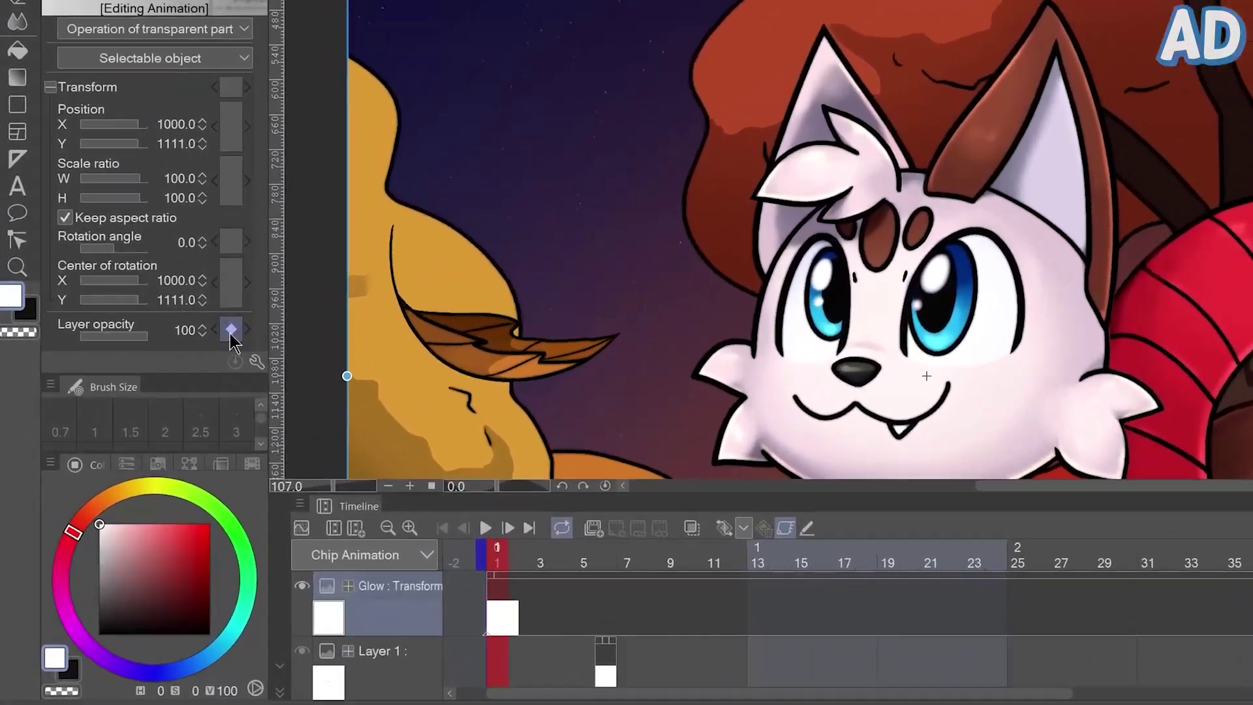
Keyframe the Glow layer's opacity at frame 1, then fade it to 0 at frame 7.
click(141, 465)
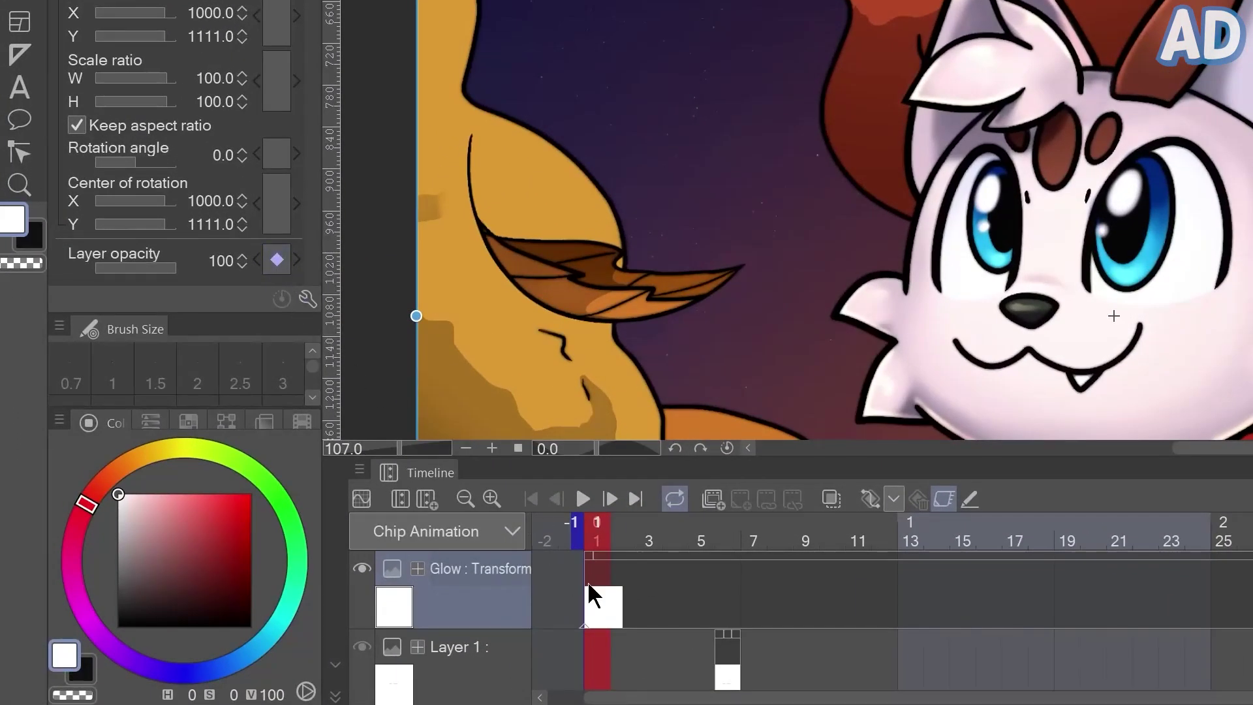
click(759, 601)
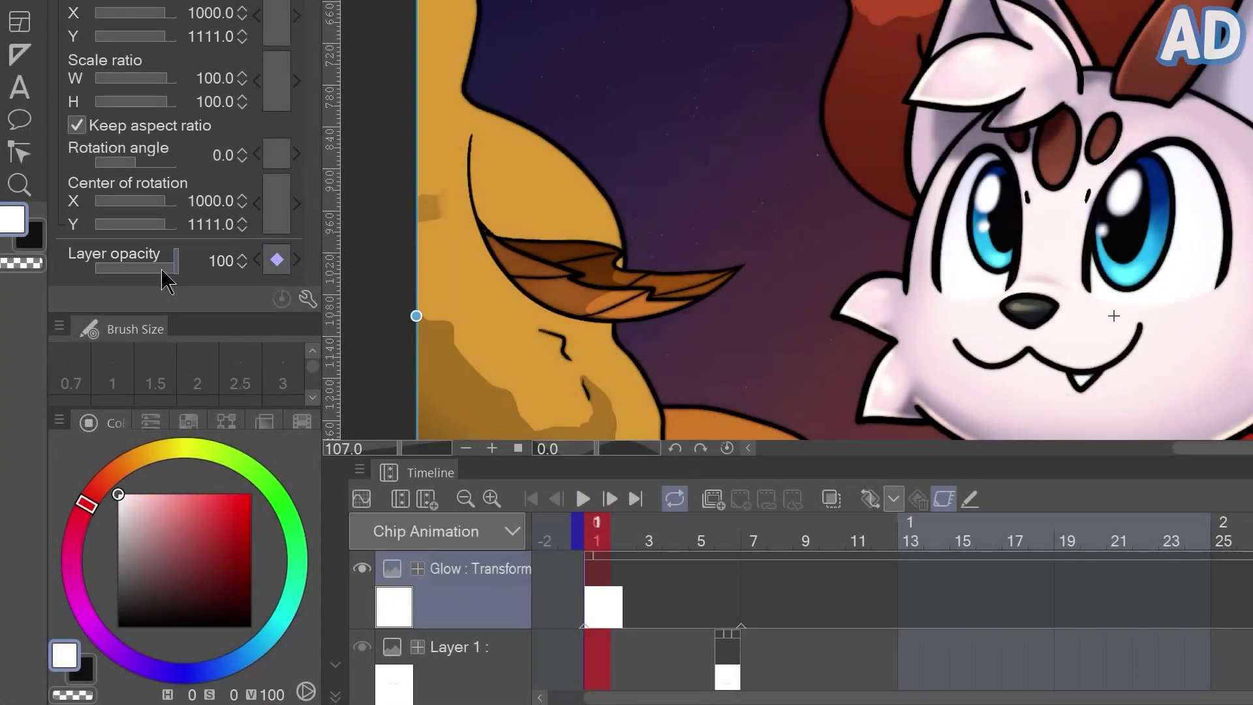
drag(163, 269, 92, 280)
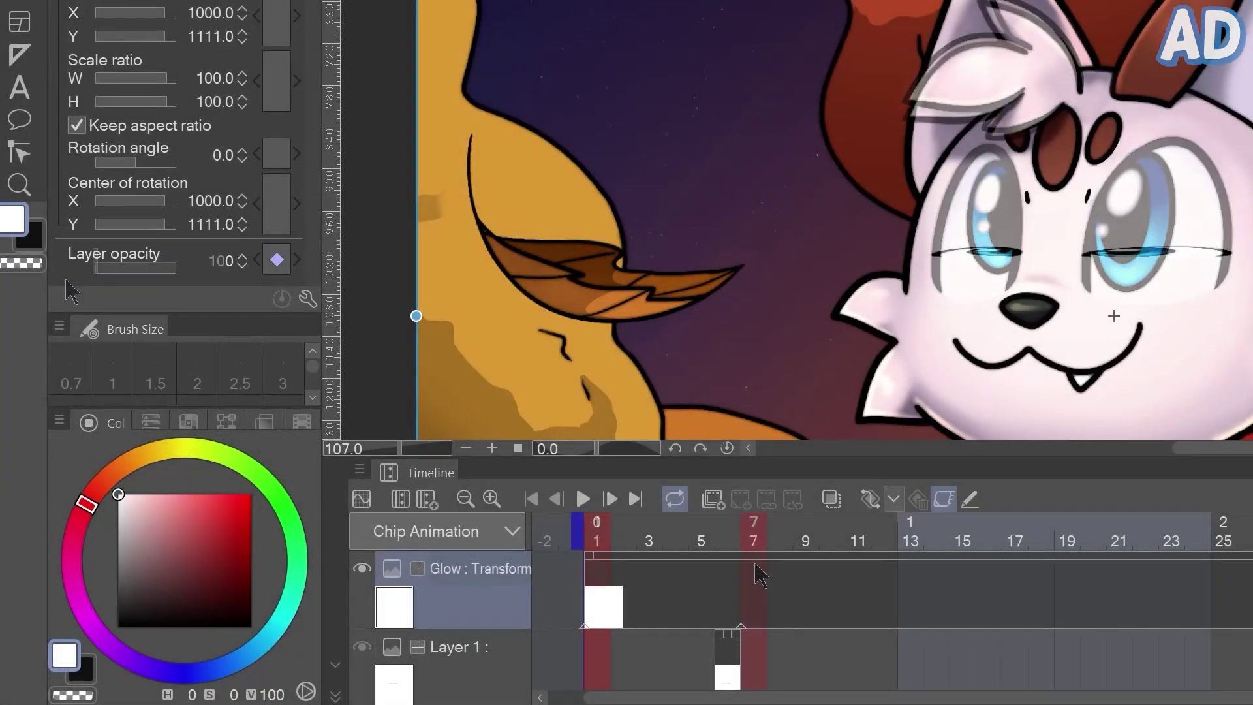
drag(176, 274, 76, 274)
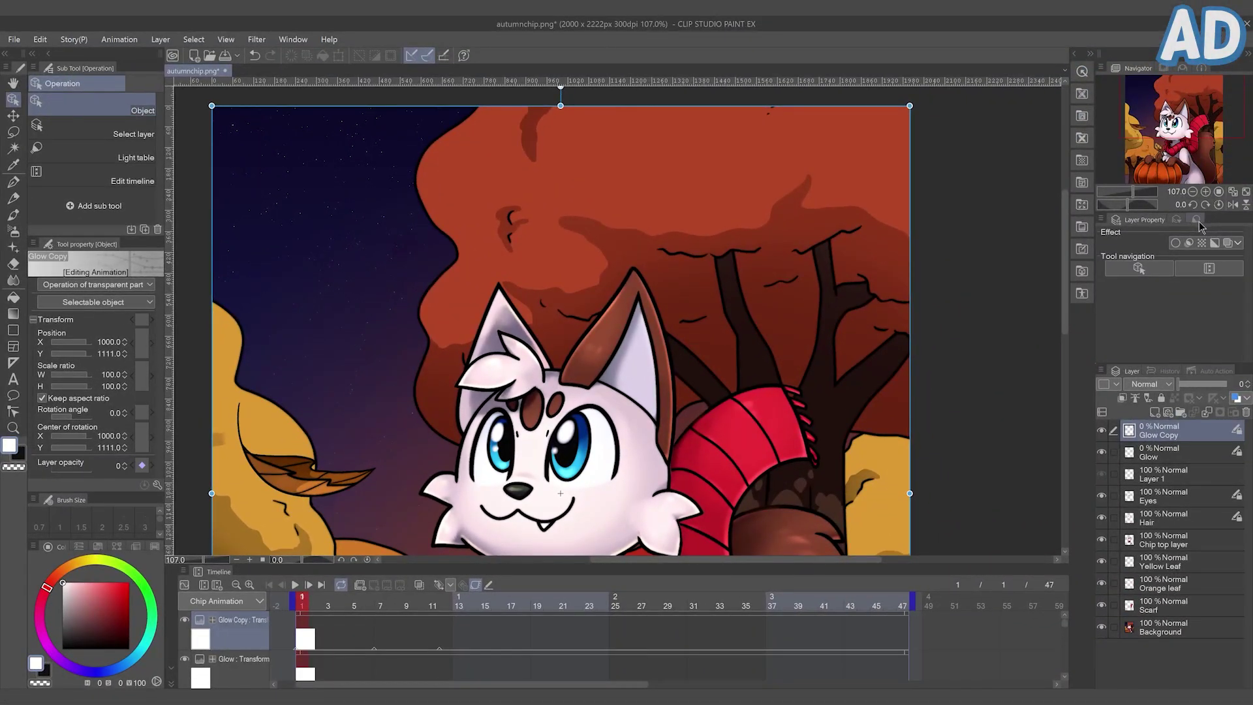
Duplicate the Glow layer several times with Duplicate Layer.
right_click(1168, 431)
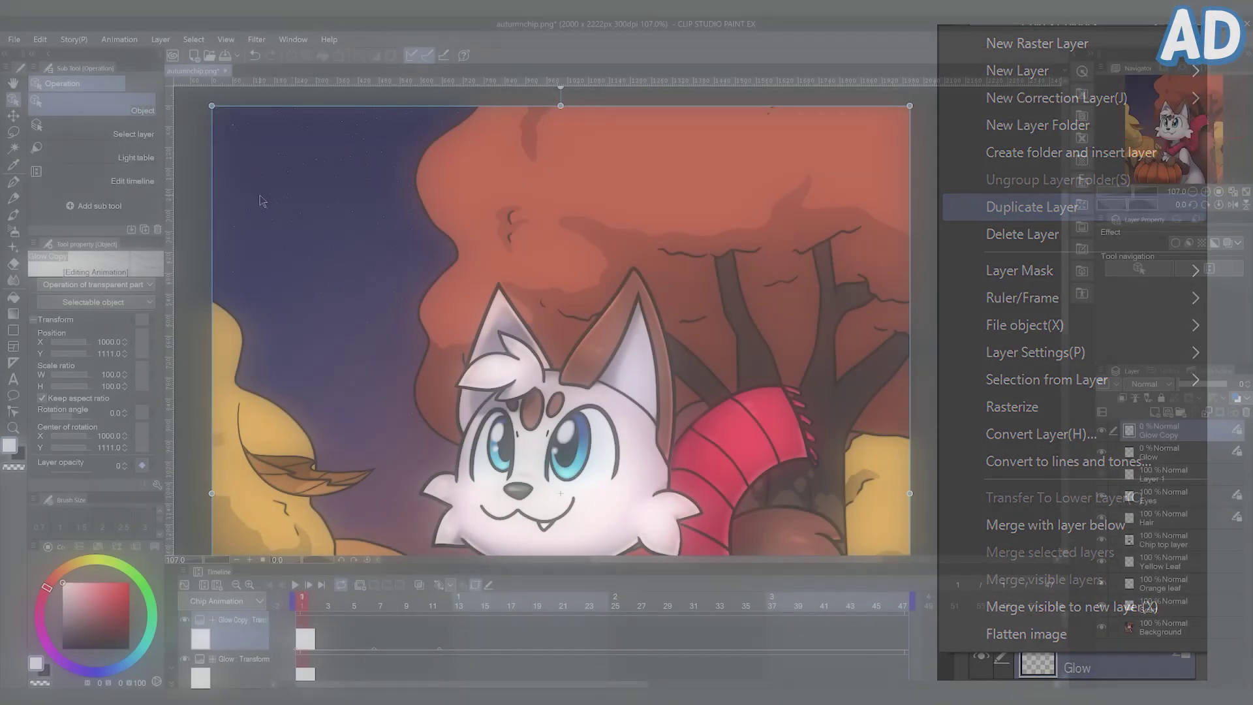
click(1044, 207)
key(k)
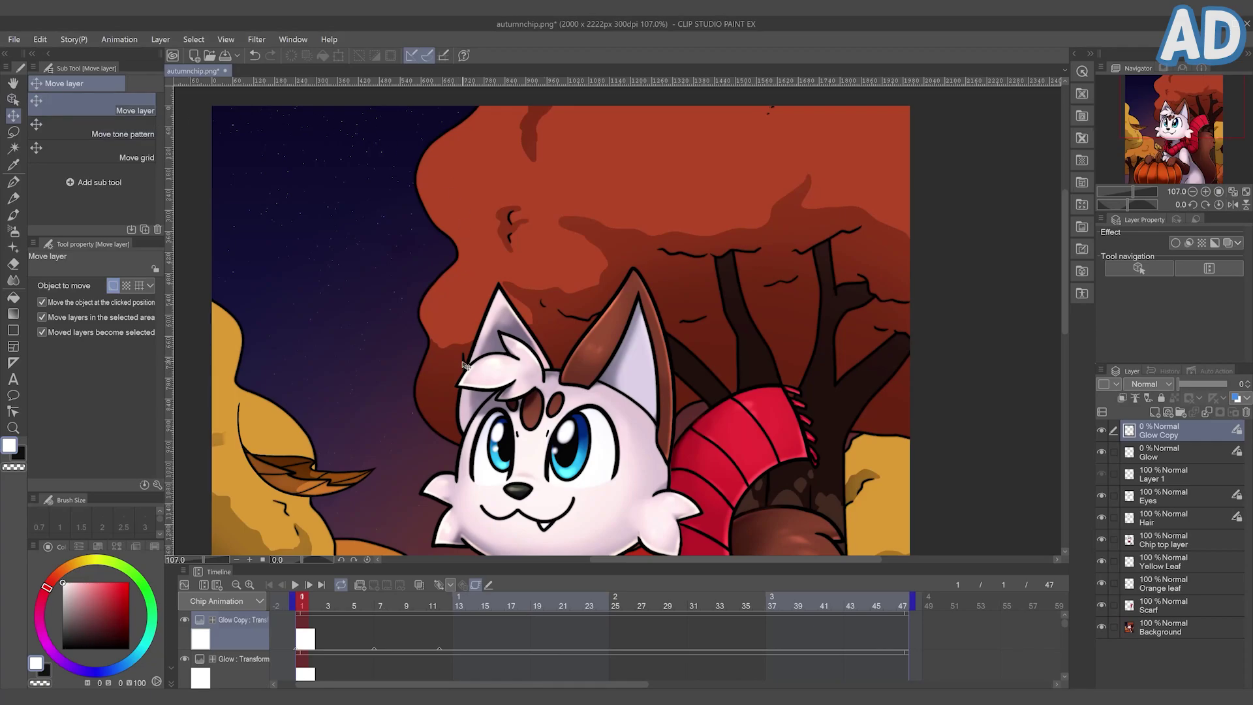
click(369, 606)
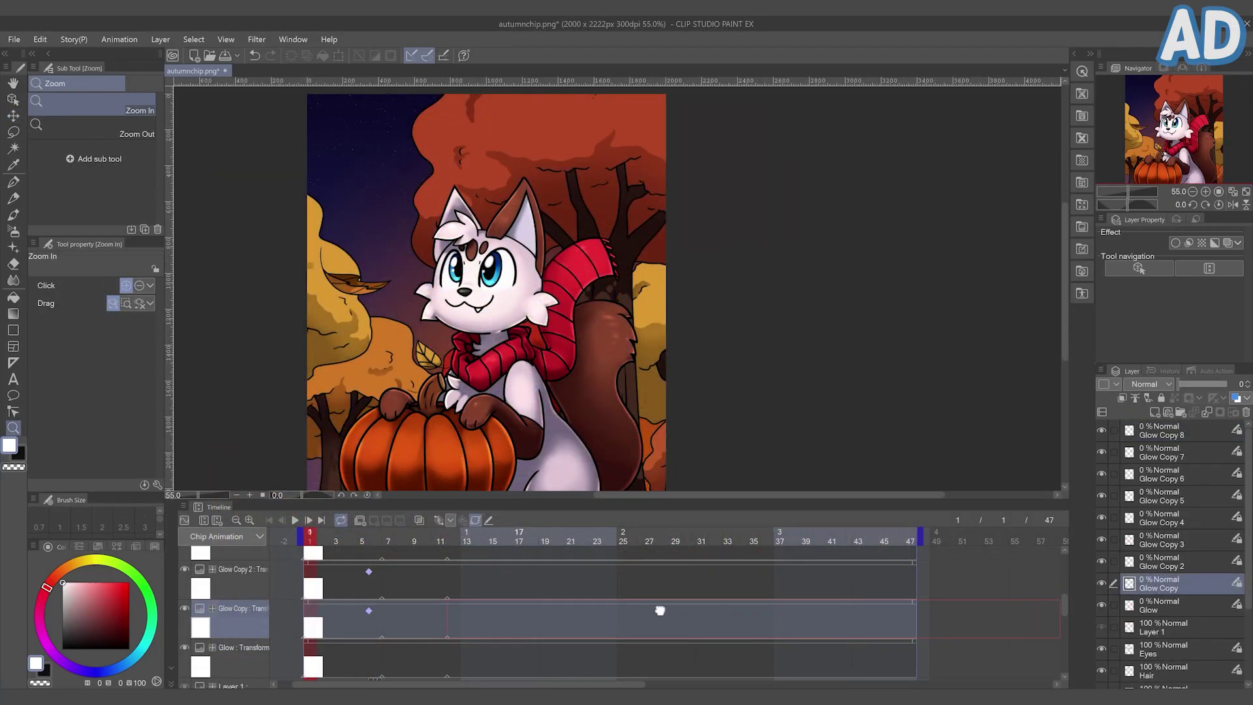
Stagger the Glow Copy through Glow Copy 4 clips to progressively later start frames.
drag(659, 611, 660, 611)
drag(500, 565, 582, 568)
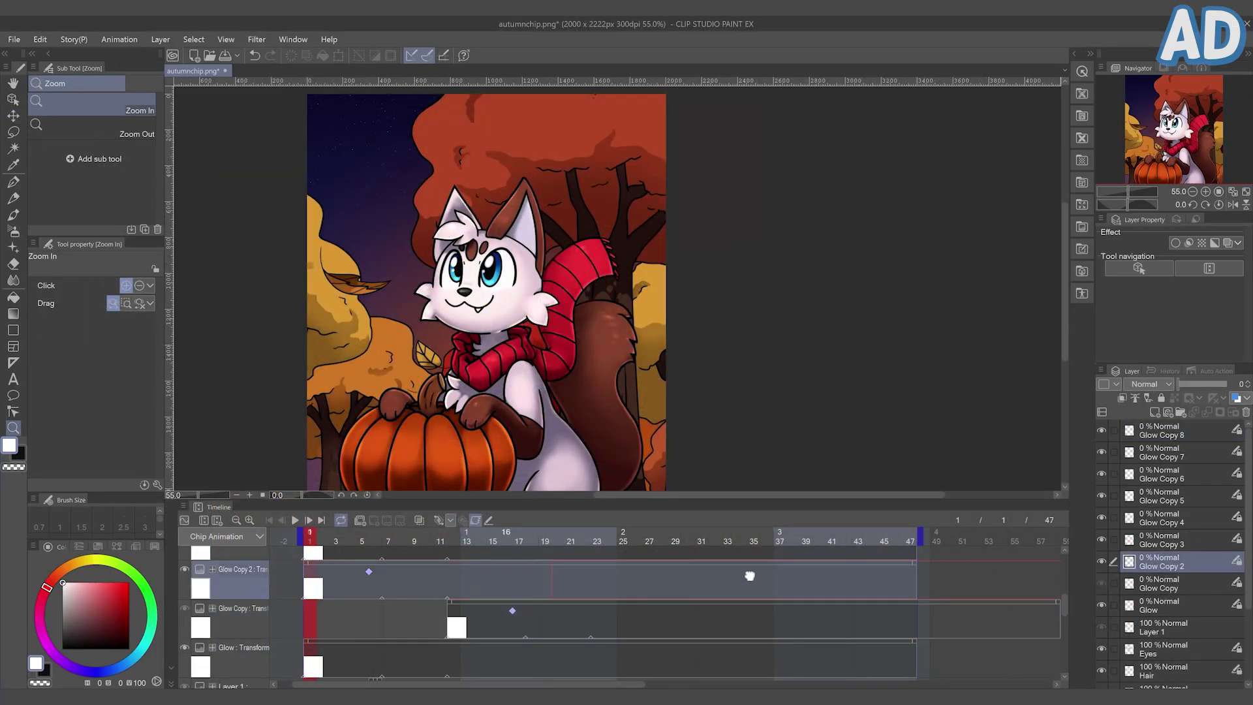
drag(749, 576, 751, 577)
scroll(1068, 619, up, 2)
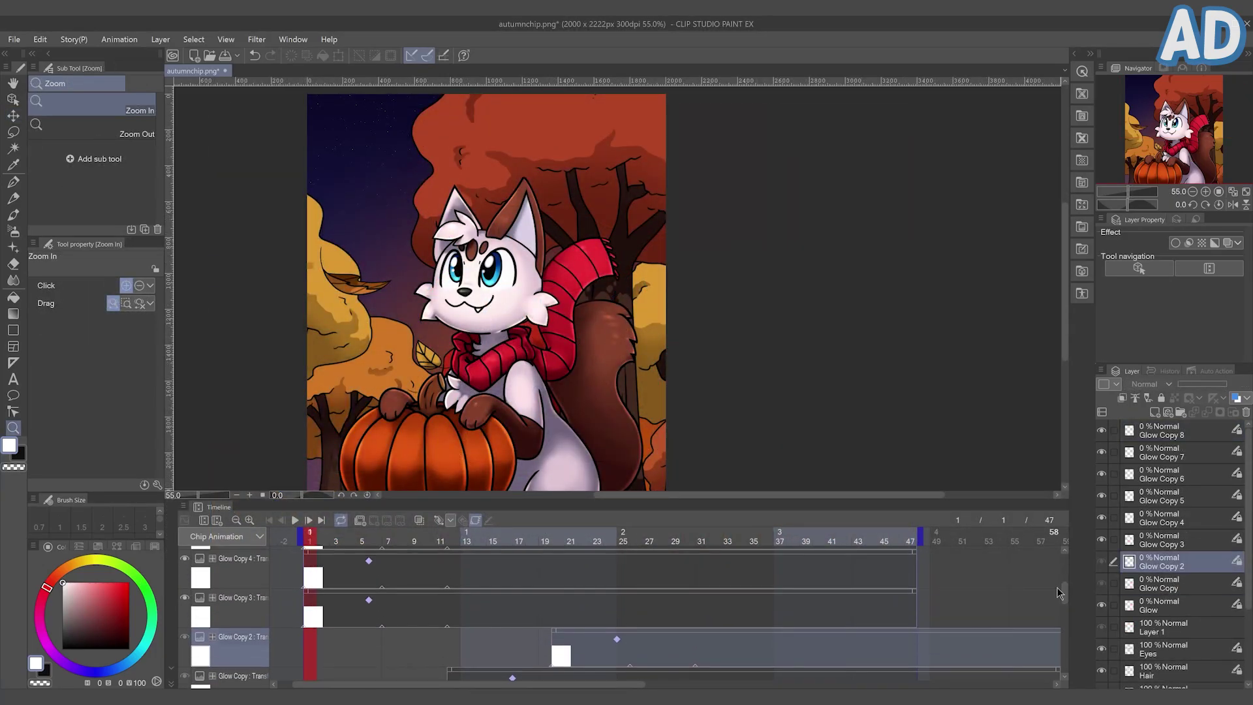
drag(577, 591, 635, 590)
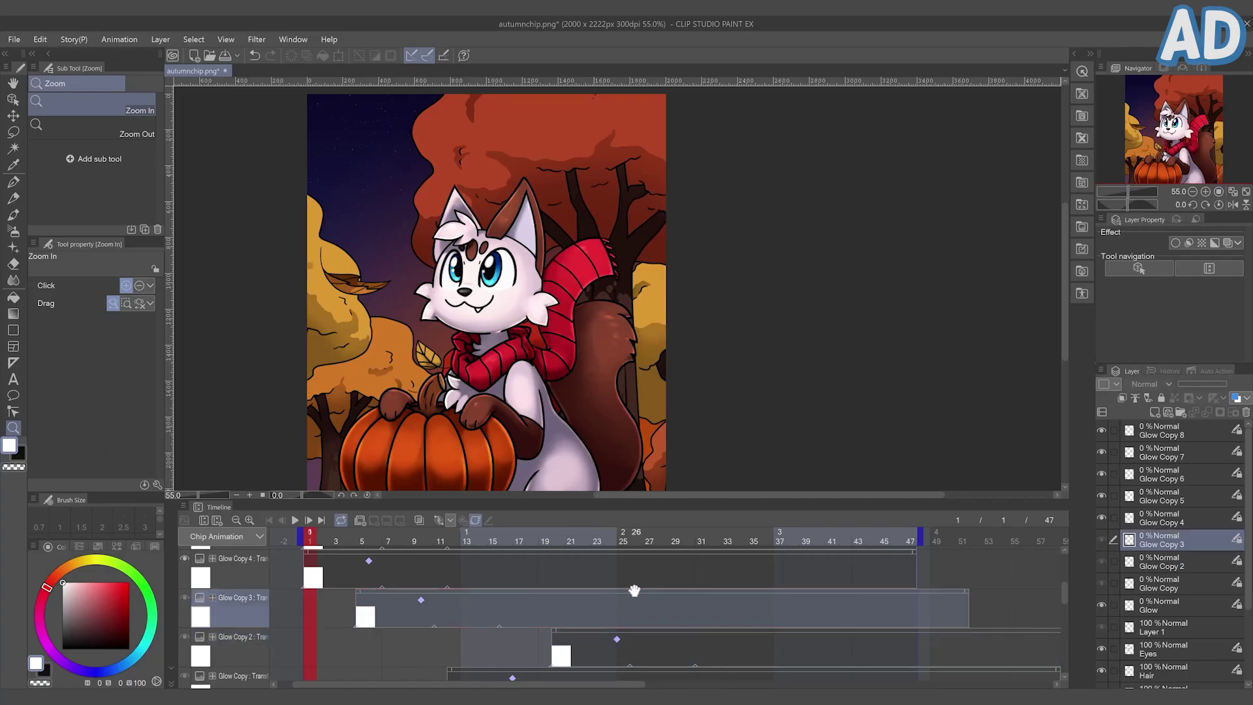
click(574, 553)
drag(890, 565, 1228, 565)
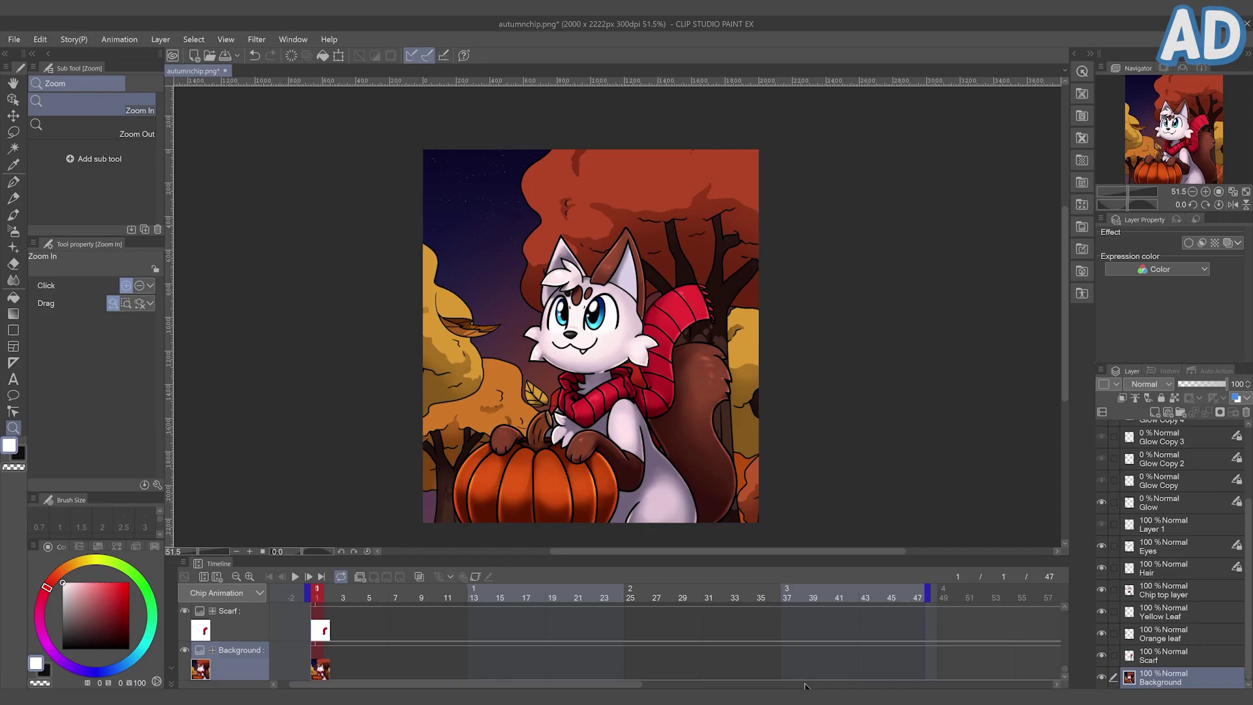
Rotate the scarf about -2.4°, then move the Scarf layer into a new animation folder, Folder 1.
drag(738, 271, 762, 253)
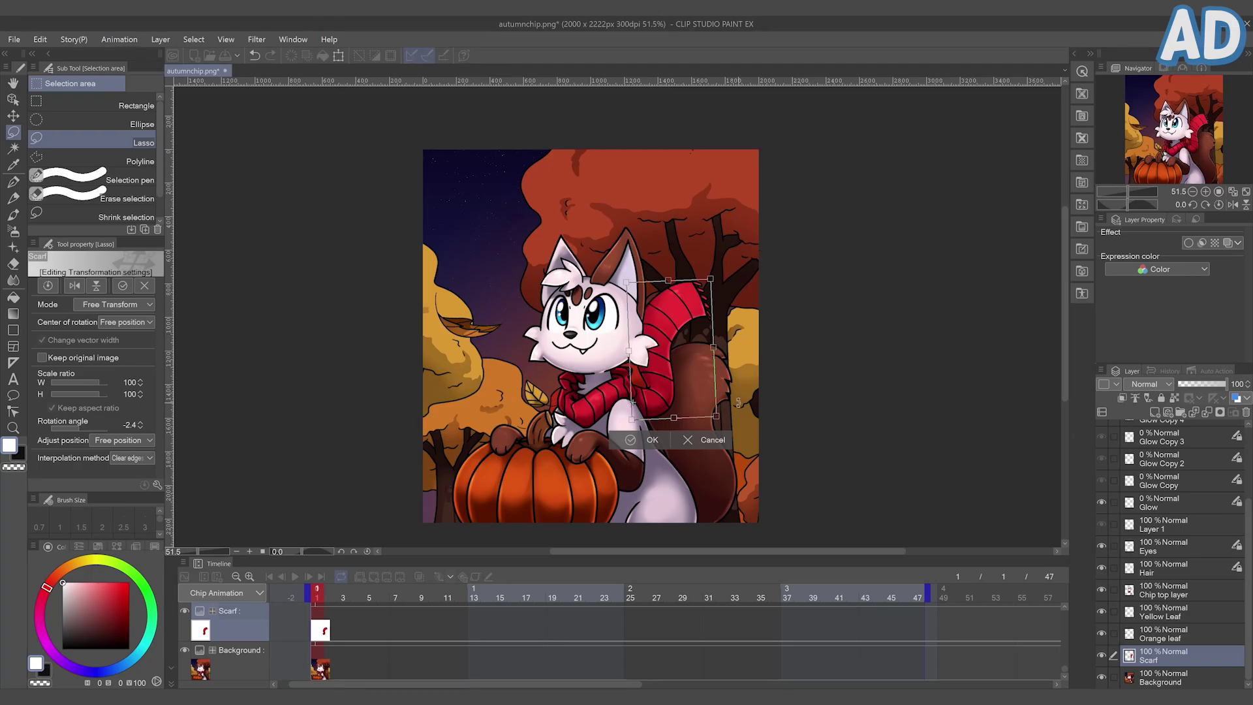
key(Return)
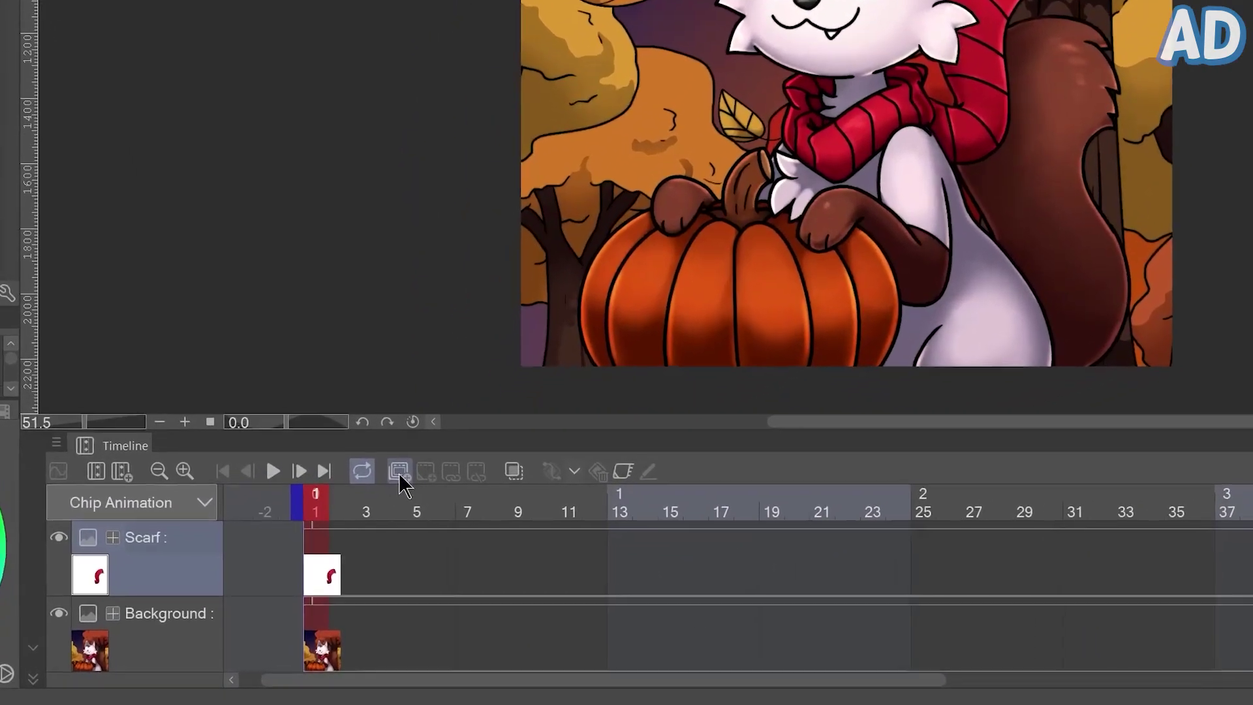
click(360, 577)
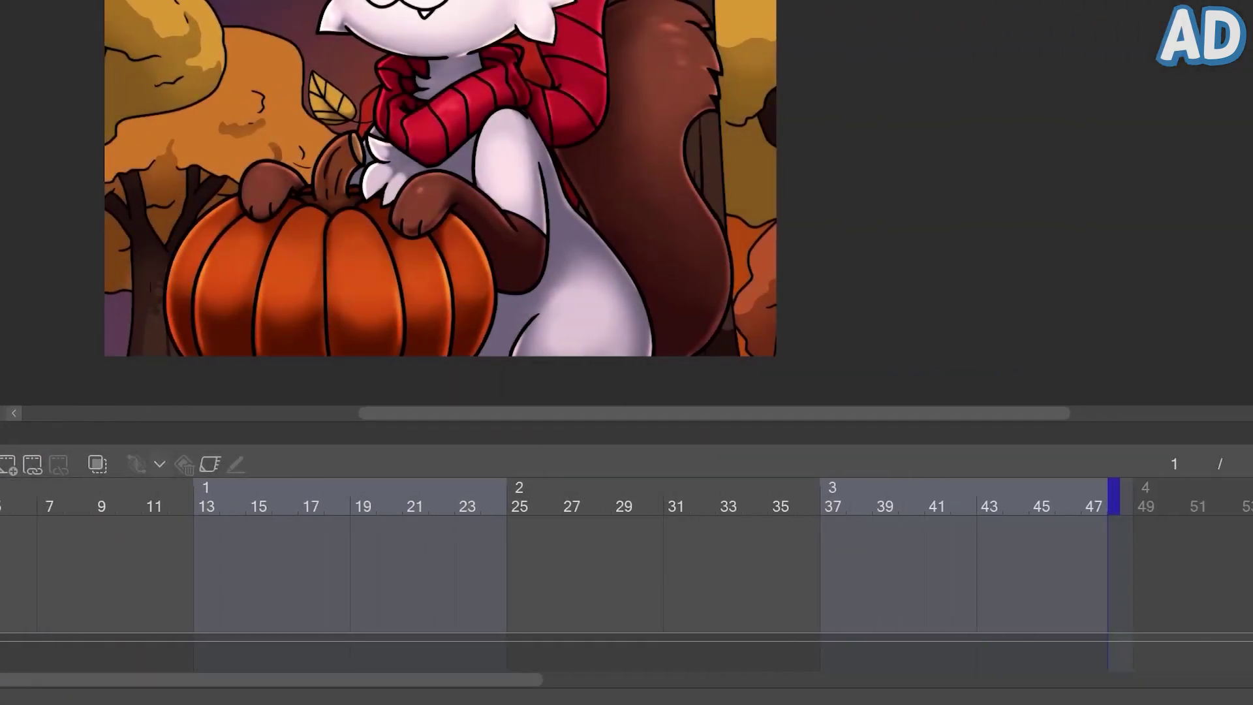
drag(1141, 666, 1110, 627)
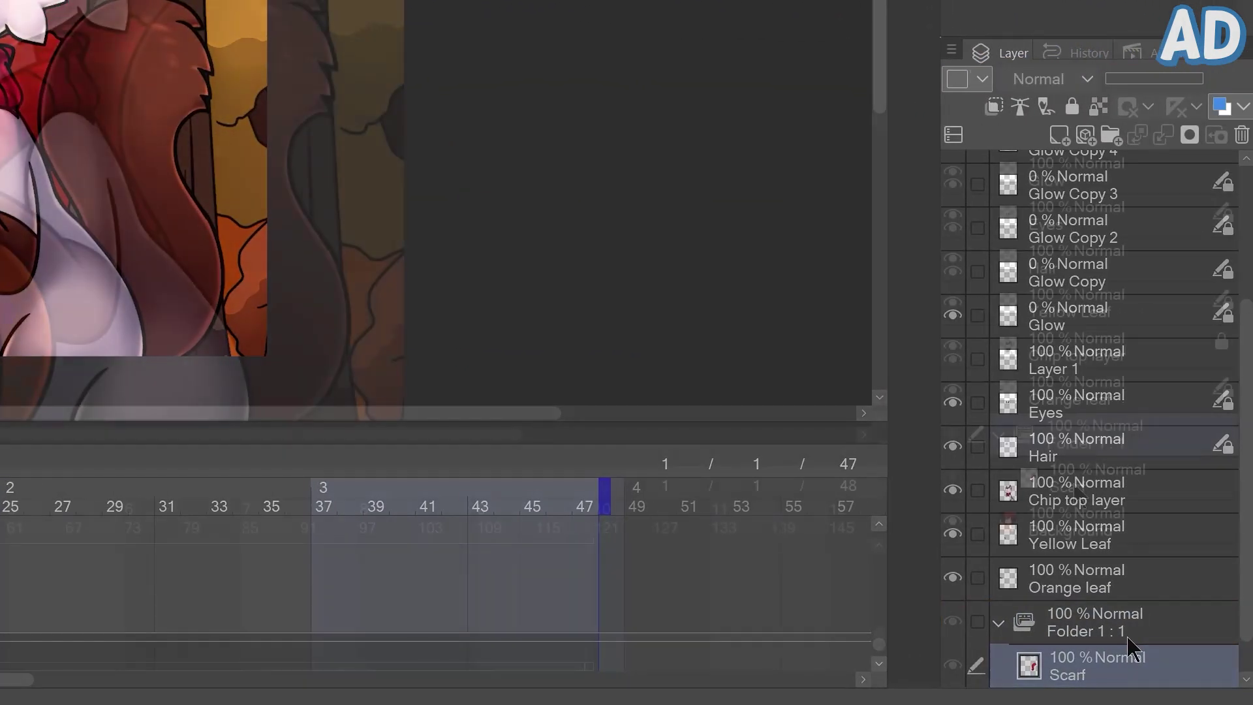
Rename the Scarf layer to 1 and assign cel 1 to frame 1.
double_click(1076, 483)
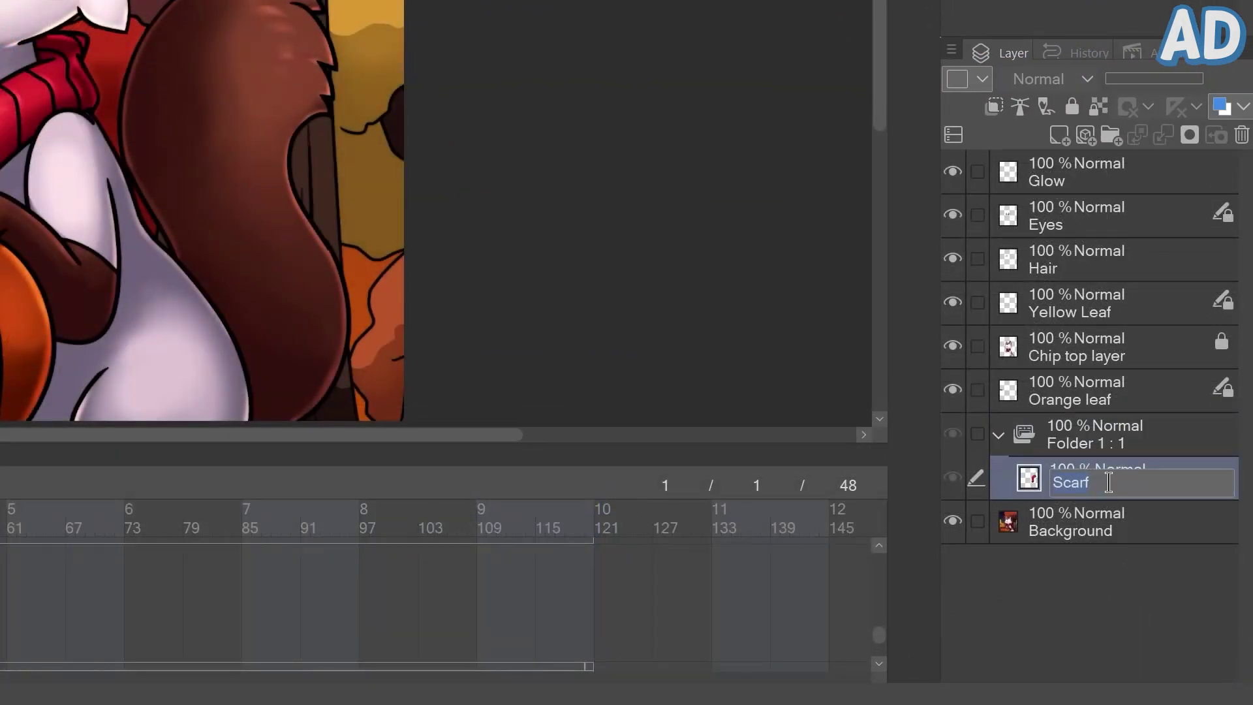
text(1)
key(Escape)
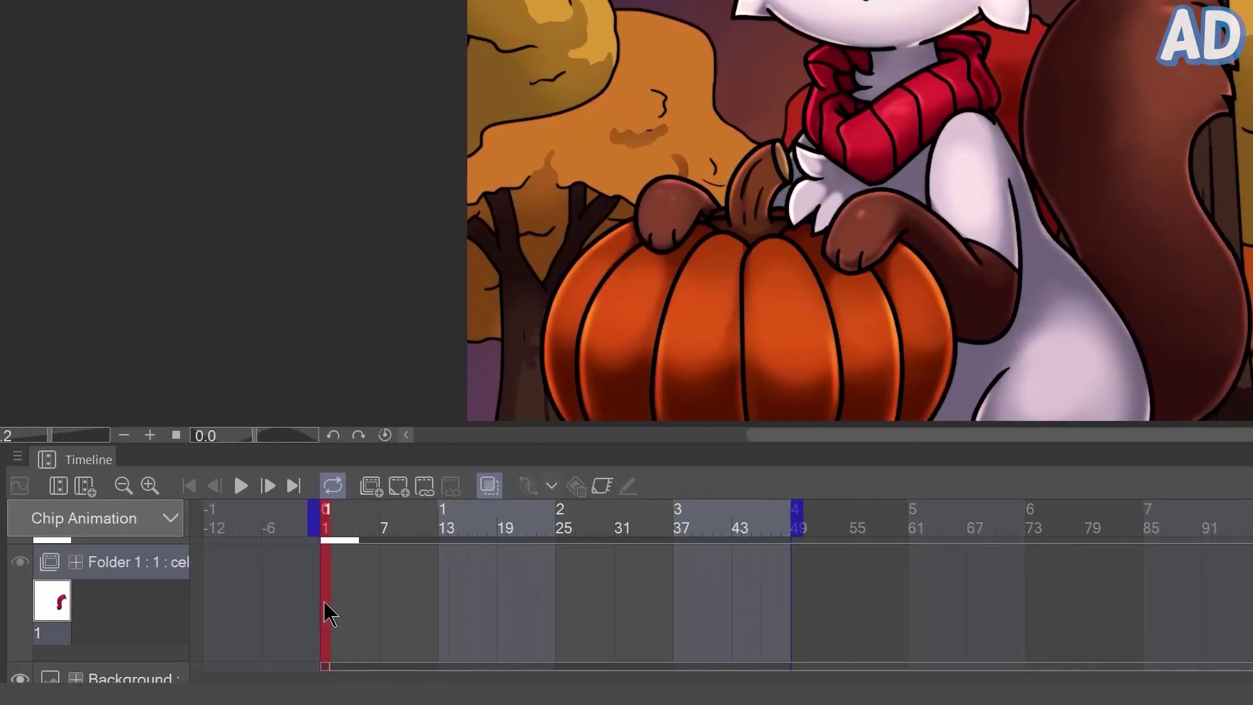
right_click(324, 603)
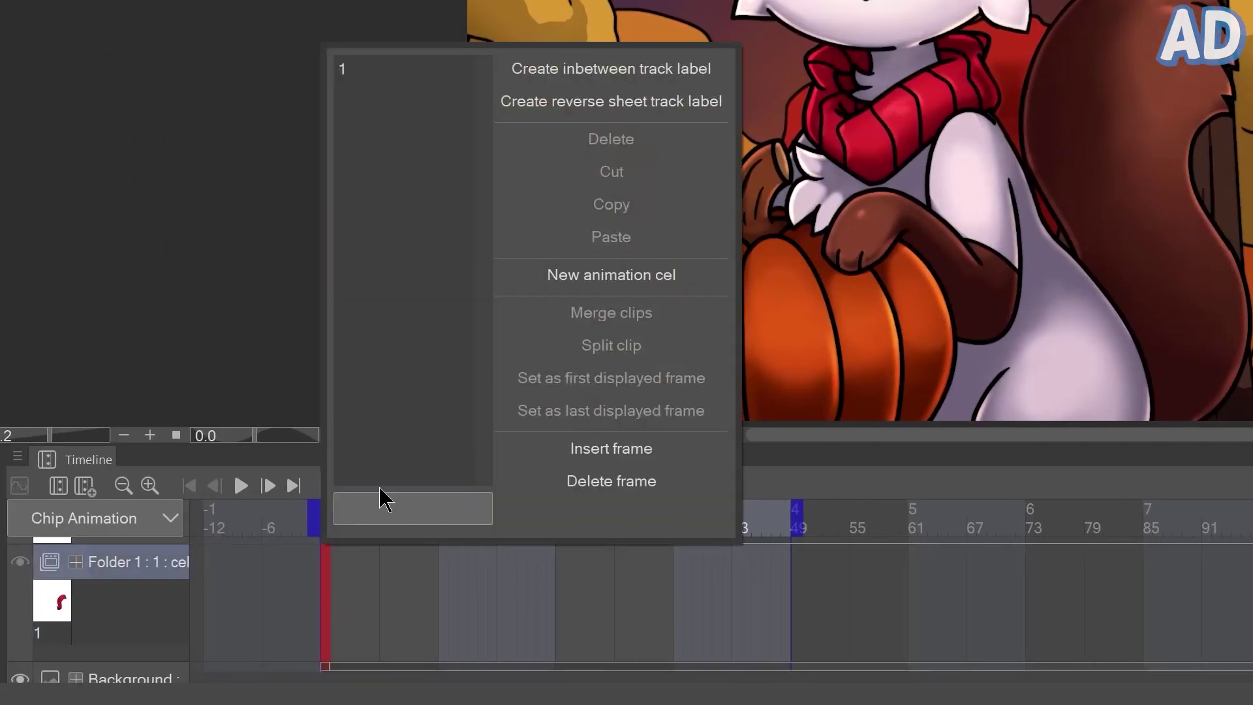
click(376, 75)
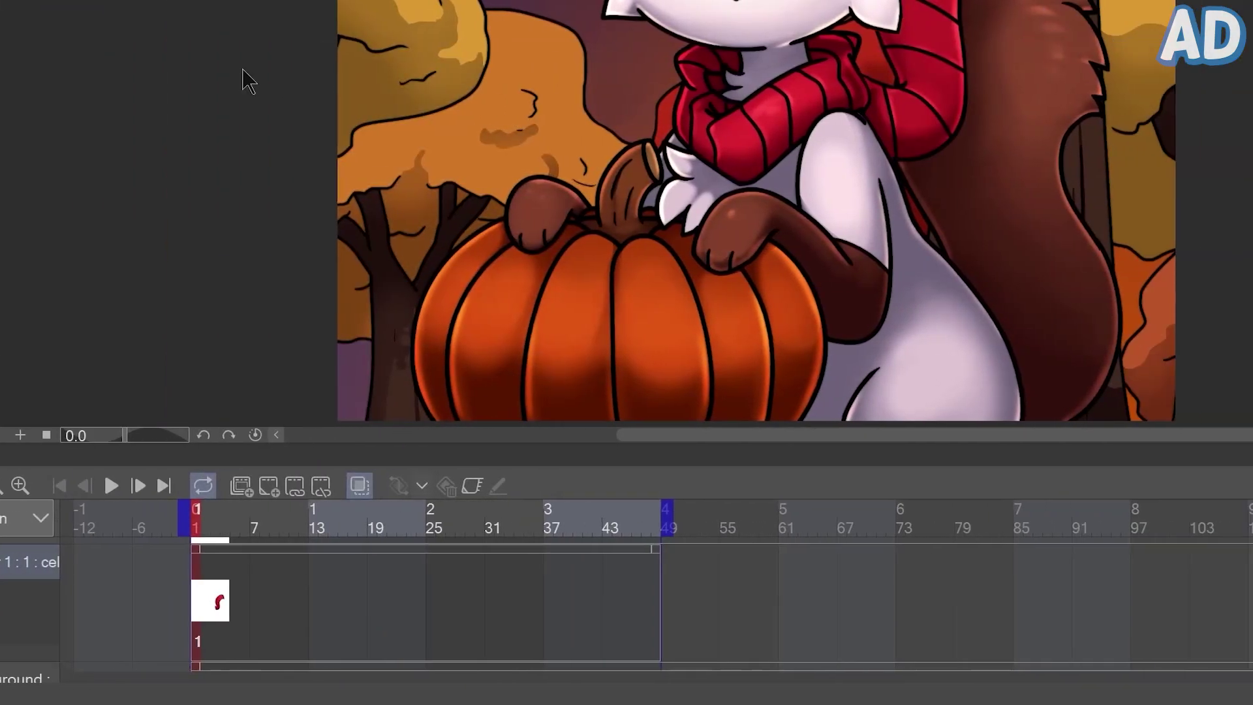
Duplicate the cel layer as 2 and assign cel 2 at frame 7.
right_click(1139, 480)
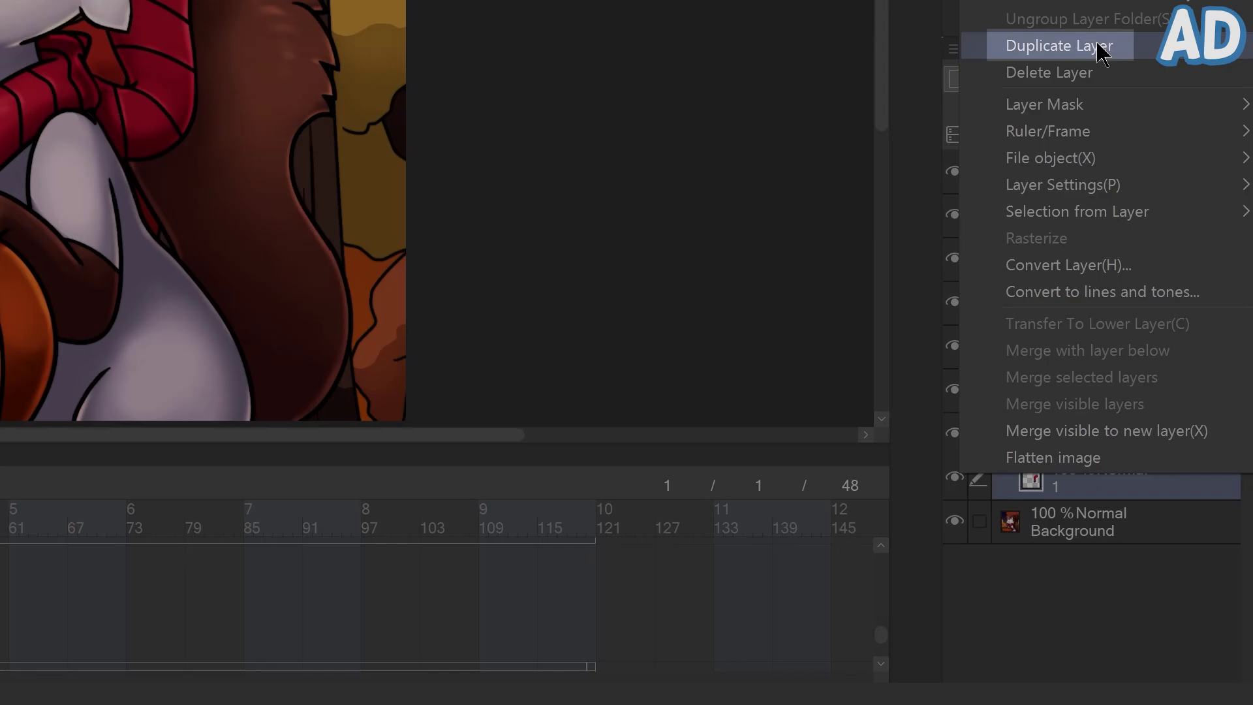
click(1101, 47)
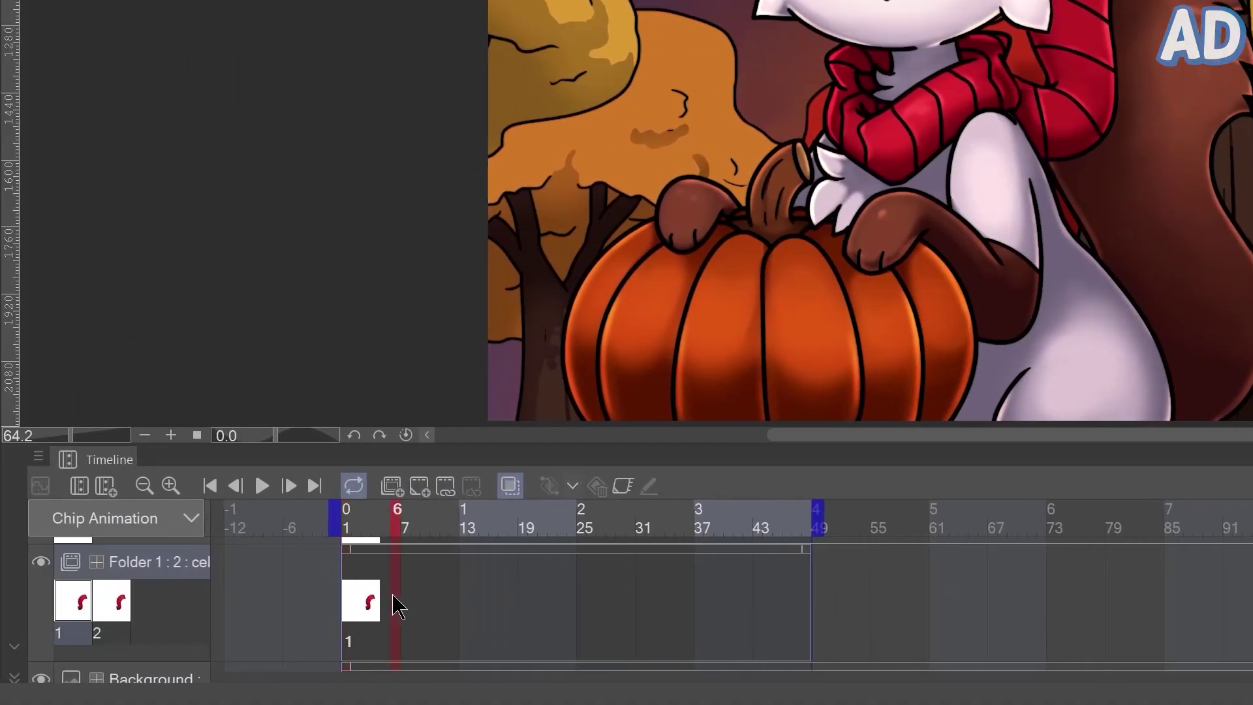
right_click(400, 607)
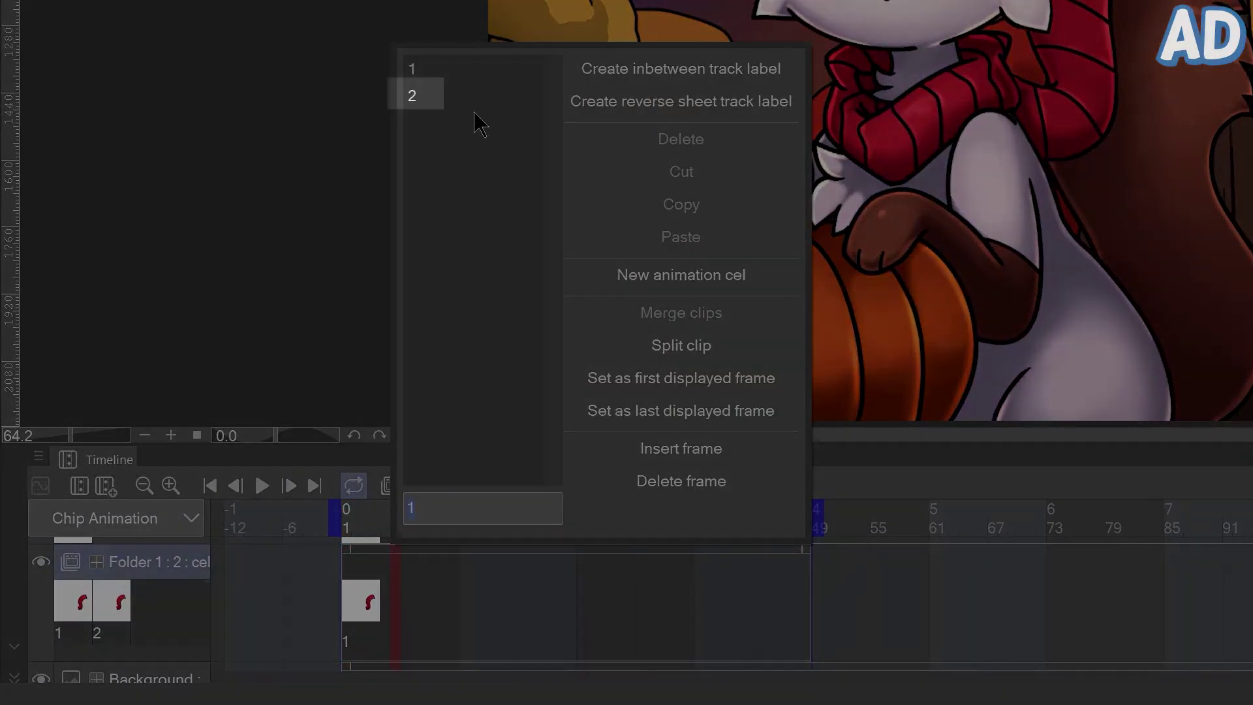
click(471, 103)
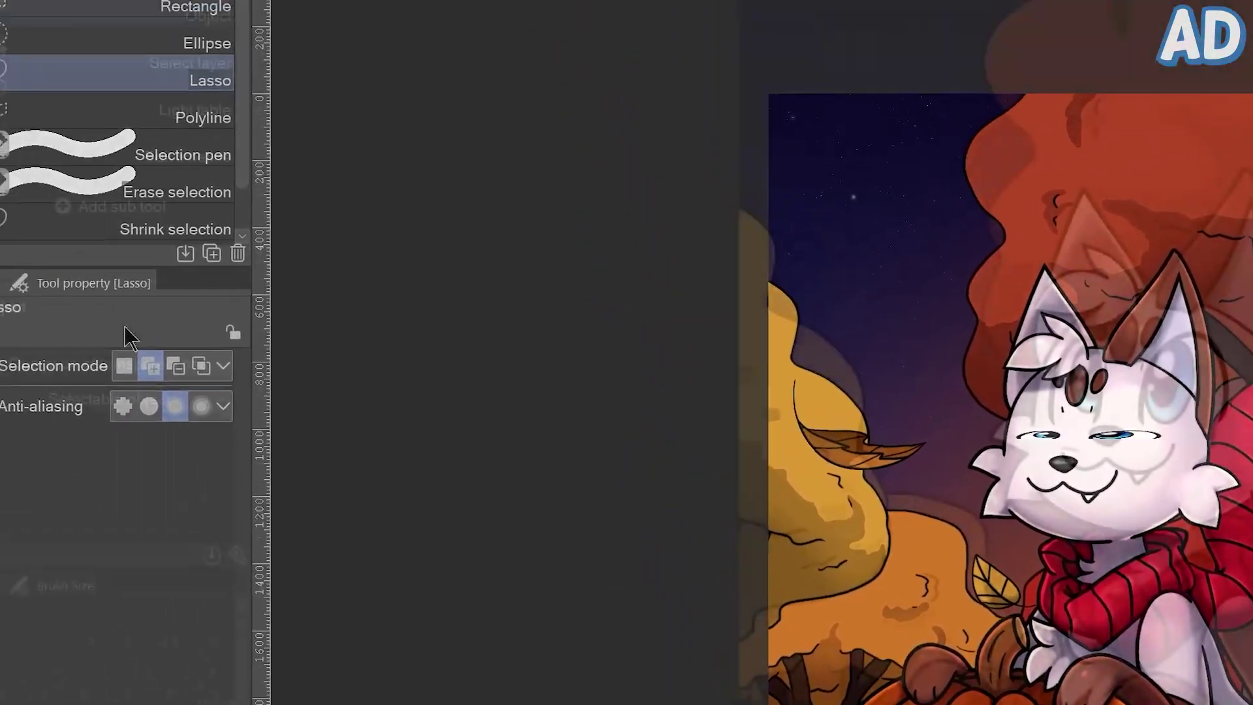
Start a Mesh Transformation on scarf cel 2 and pull the scarf leftward.
click(76, 17)
mouse_move(224, 573)
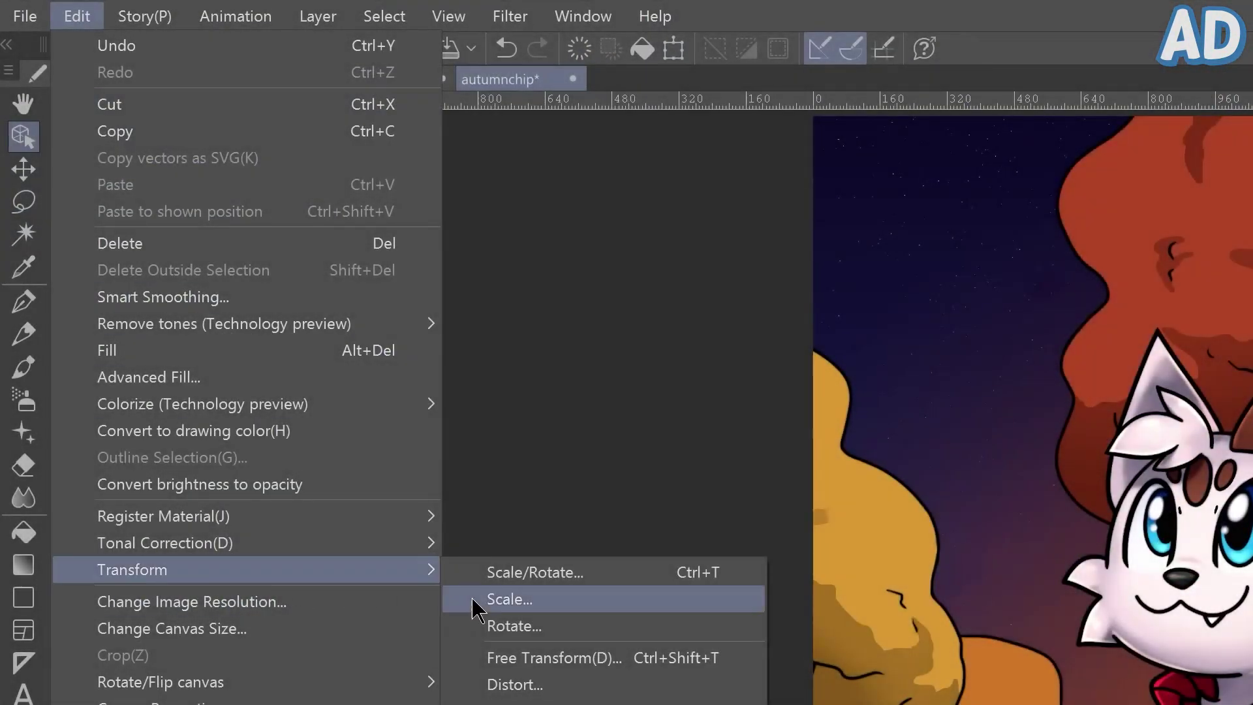
click(565, 610)
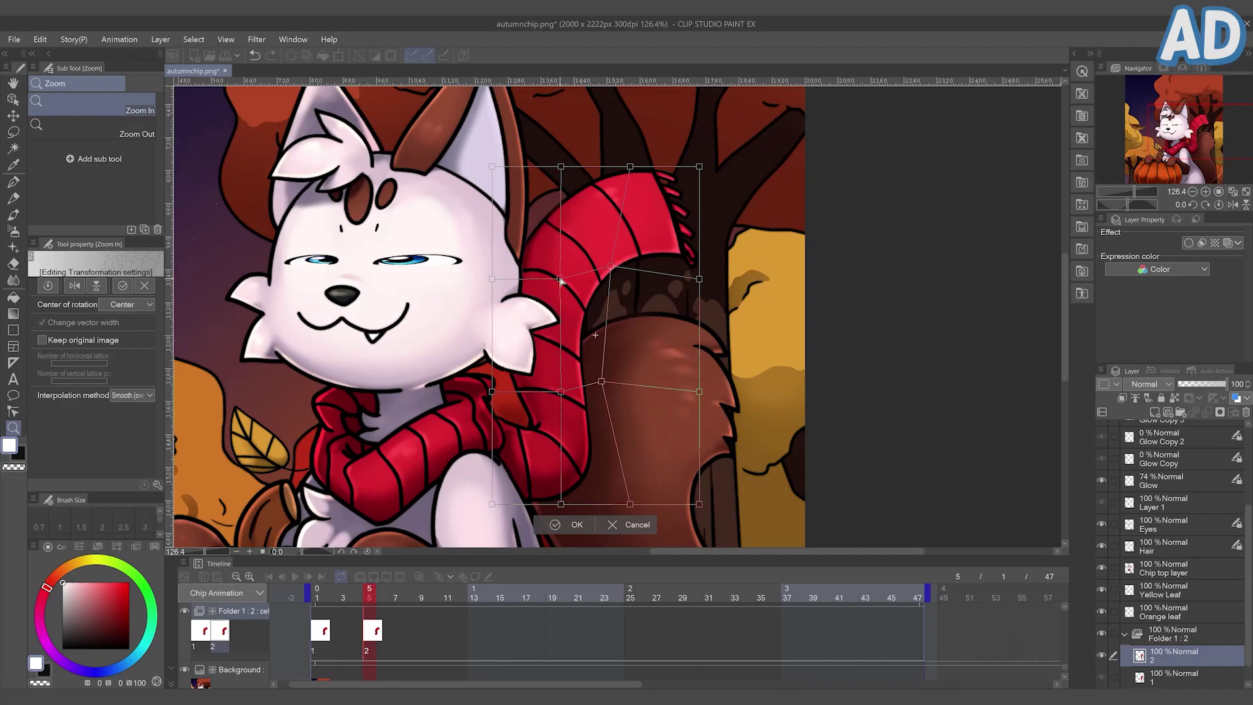
drag(561, 280, 525, 262)
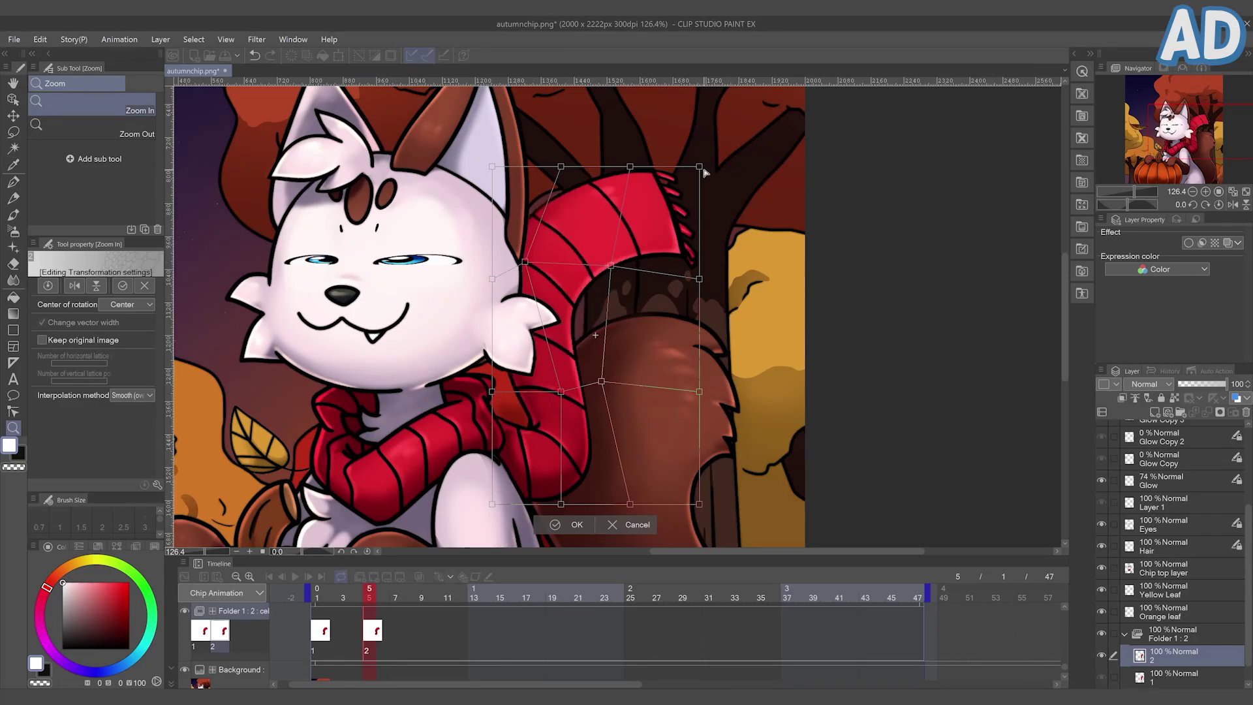
drag(735, 307, 743, 310)
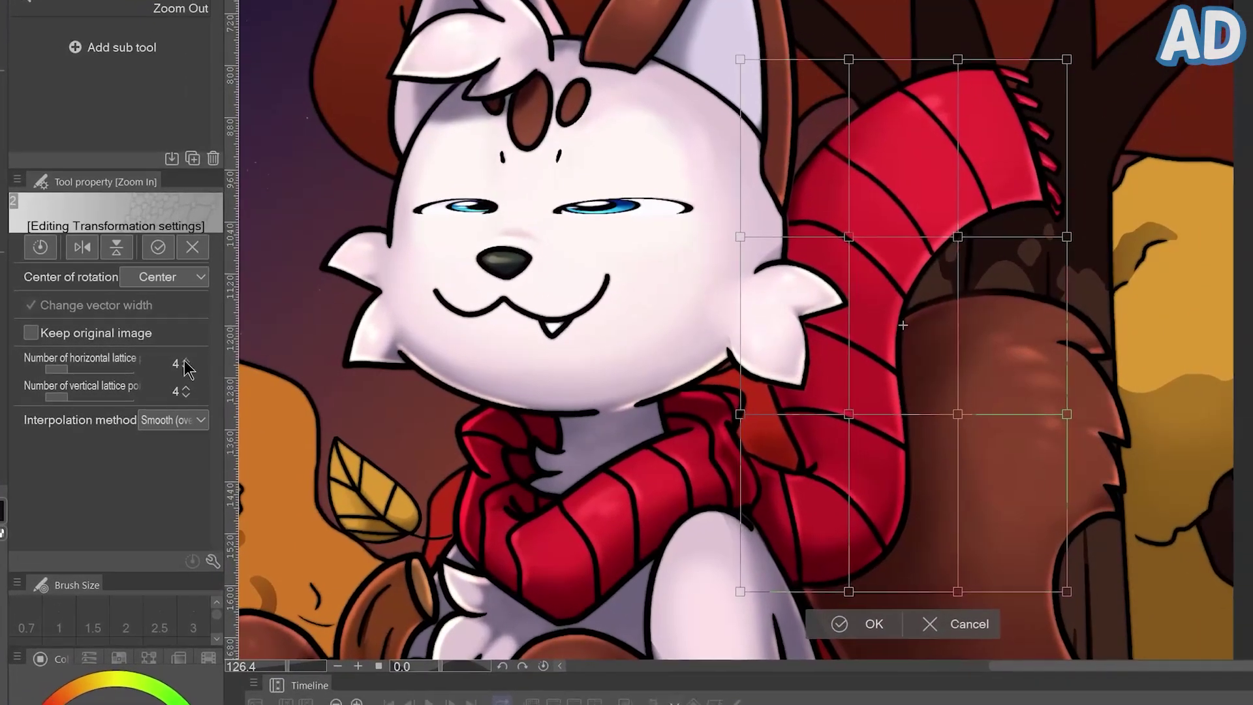
Raise the mesh's horizontal and vertical lattice point counts and bend the scarf tip.
click(186, 360)
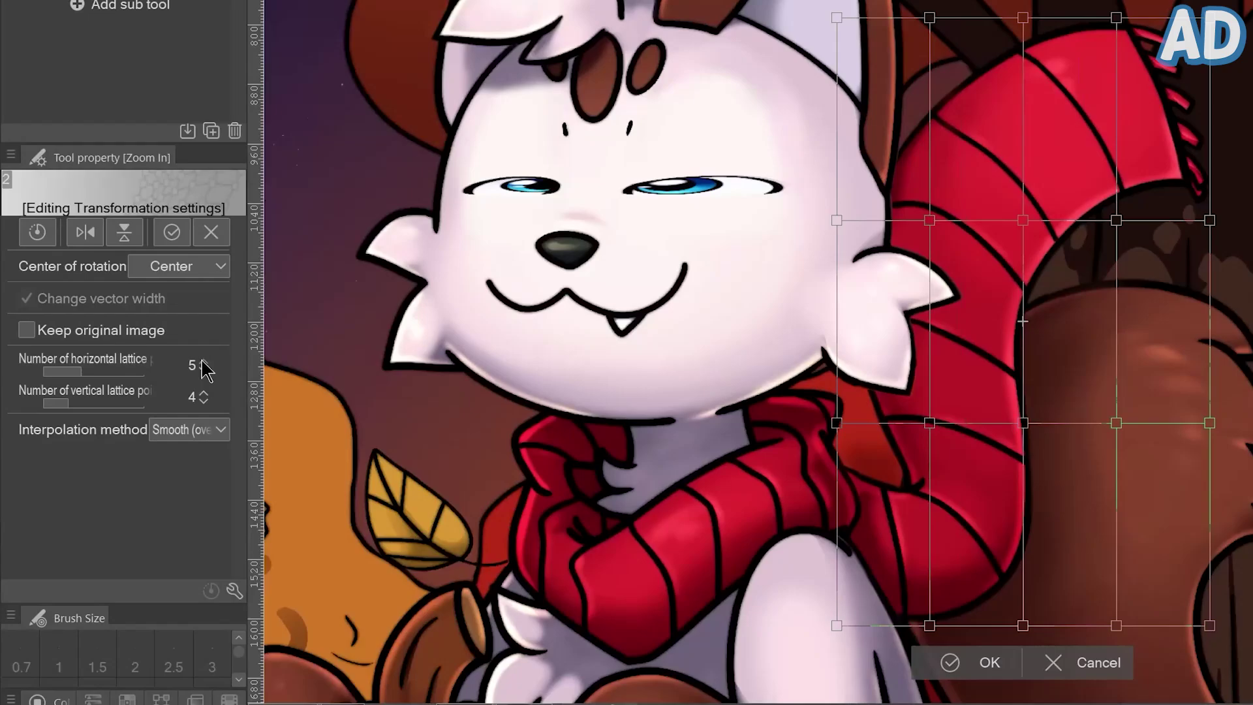
click(186, 361)
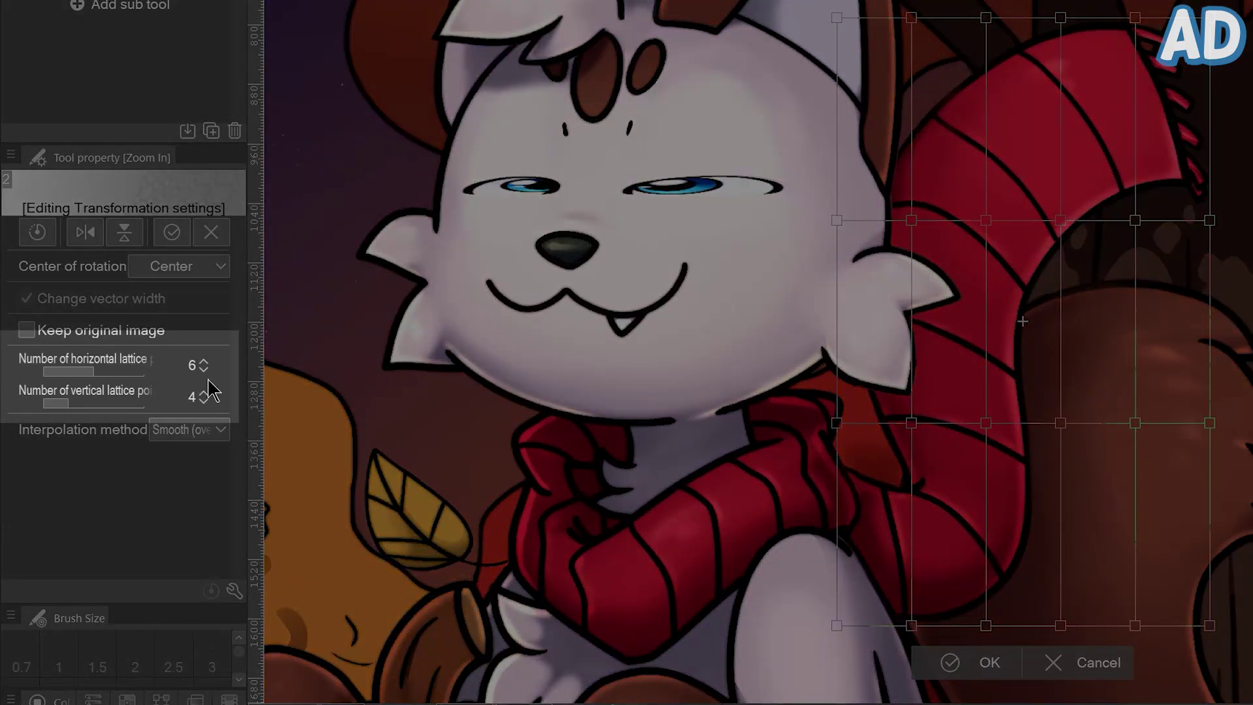
click(204, 394)
click(205, 394)
click(205, 394)
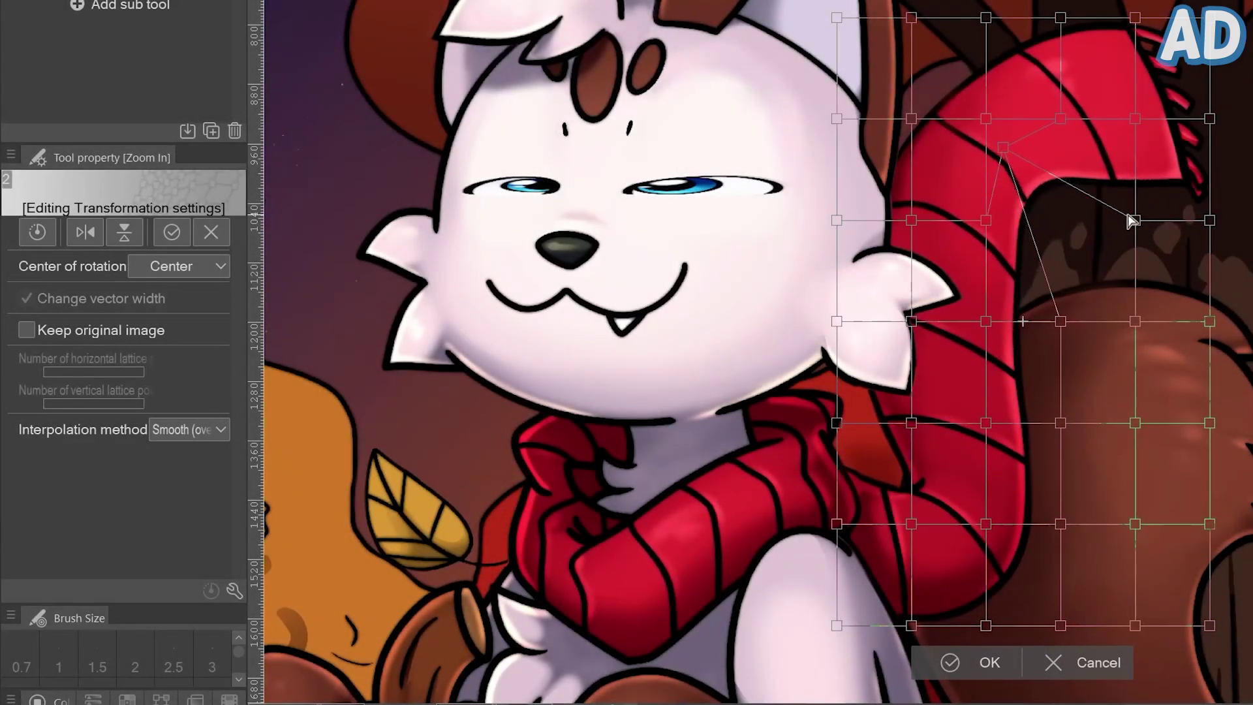
drag(1139, 155, 1208, 179)
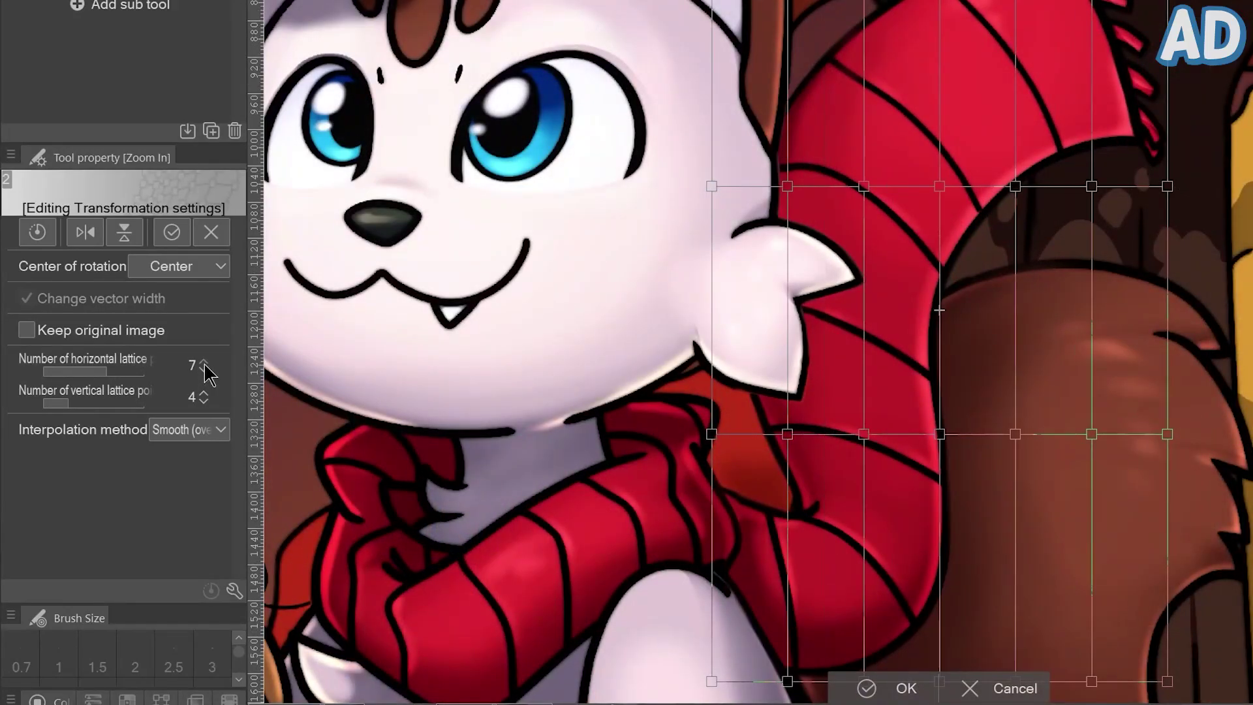
click(204, 393)
click(203, 393)
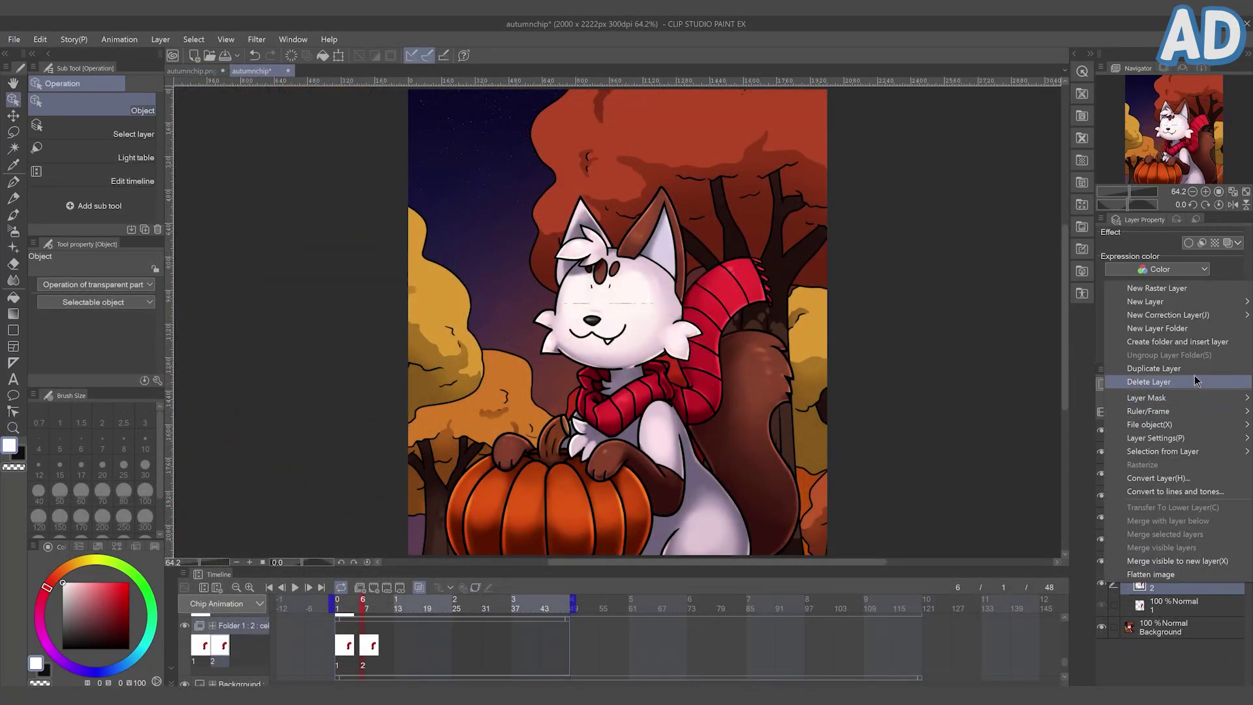
Duplicate the scarf cel for frame 11 and warp the copy further down-right, tip pulled up.
click(1178, 368)
right_click(387, 648)
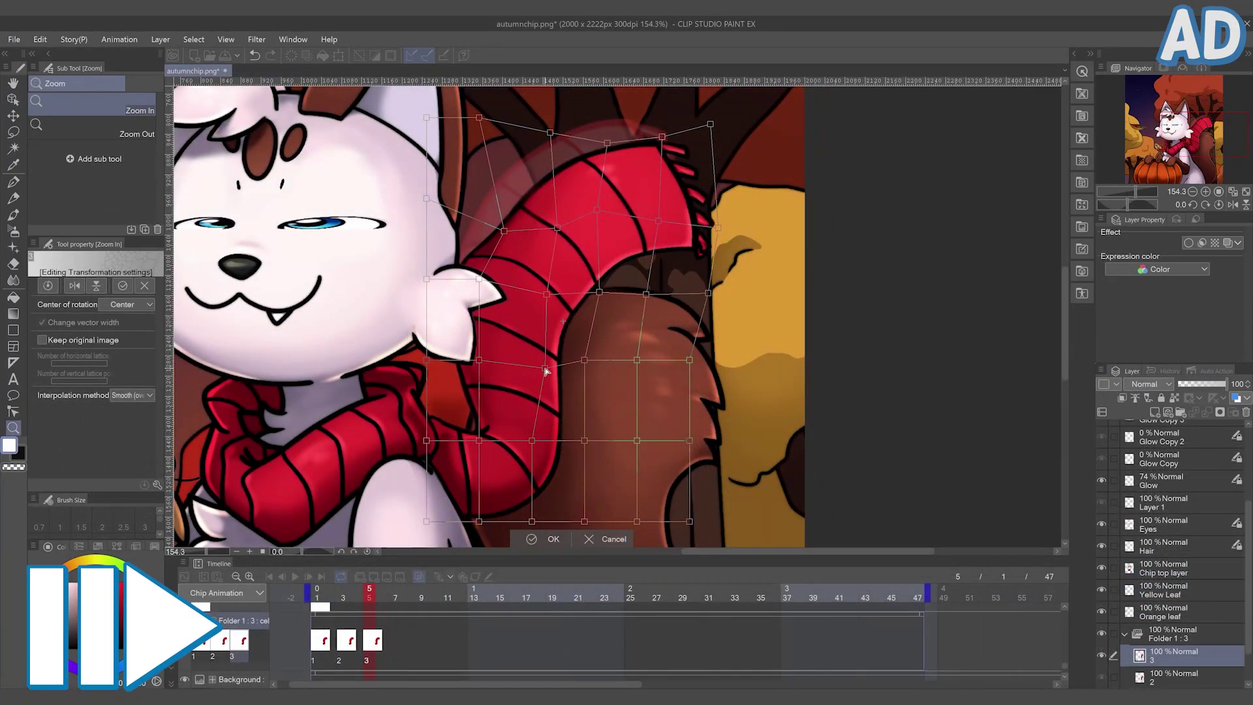
drag(546, 370, 571, 388)
drag(479, 278, 510, 299)
drag(427, 278, 459, 308)
drag(479, 359, 497, 374)
drag(584, 359, 600, 374)
drag(637, 360, 652, 371)
drag(646, 294, 620, 311)
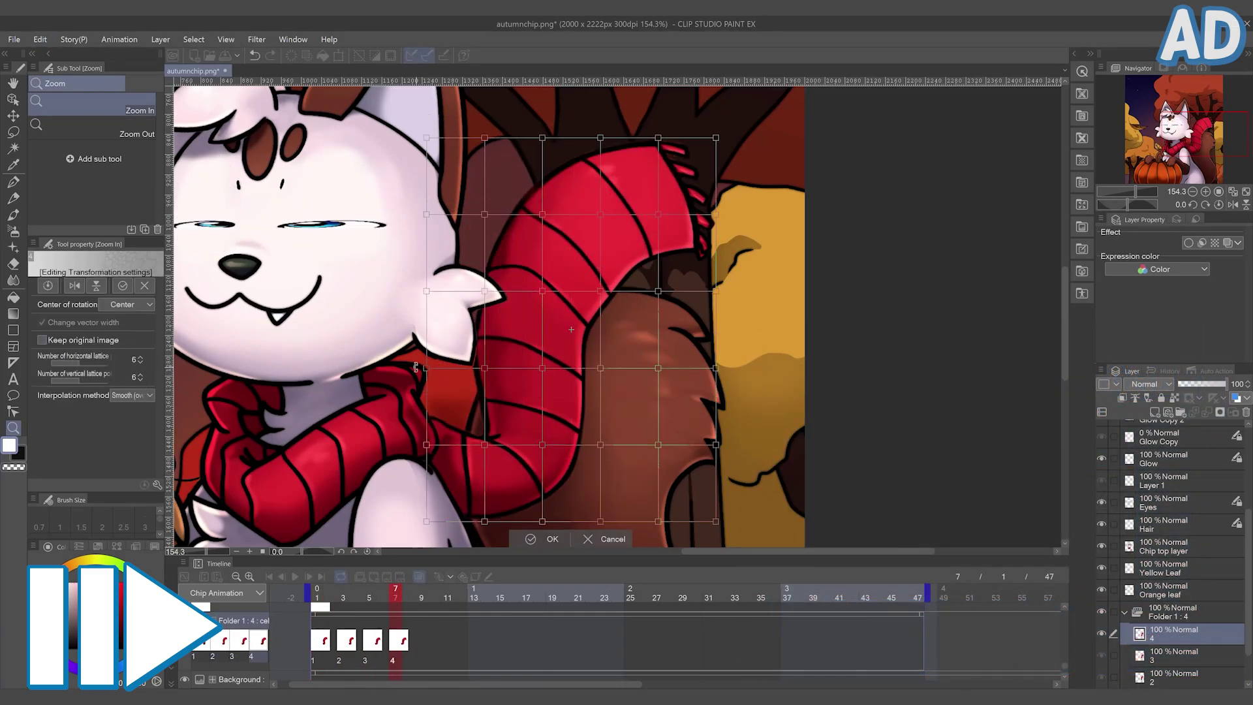
drag(716, 214, 784, 269)
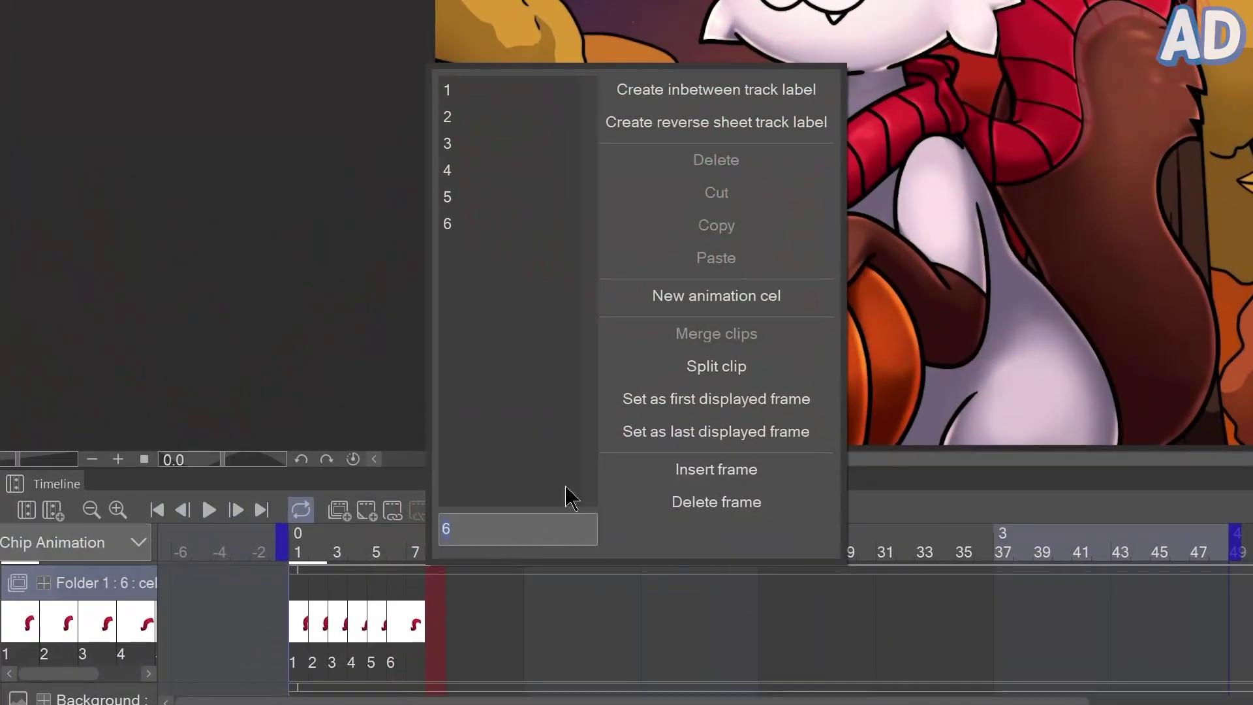
Assign scarf cel 1 to frame 8, split the clip, and delete the extra cel at frame 11.
click(484, 82)
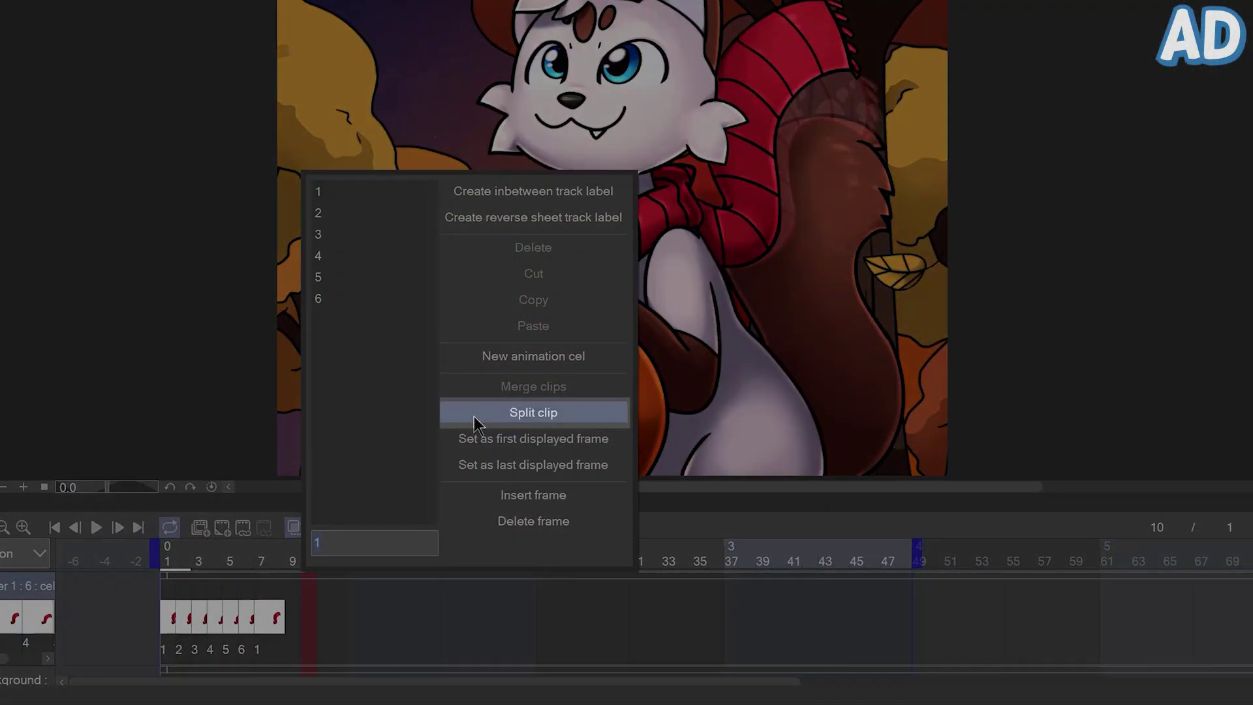
click(474, 417)
right_click(344, 583)
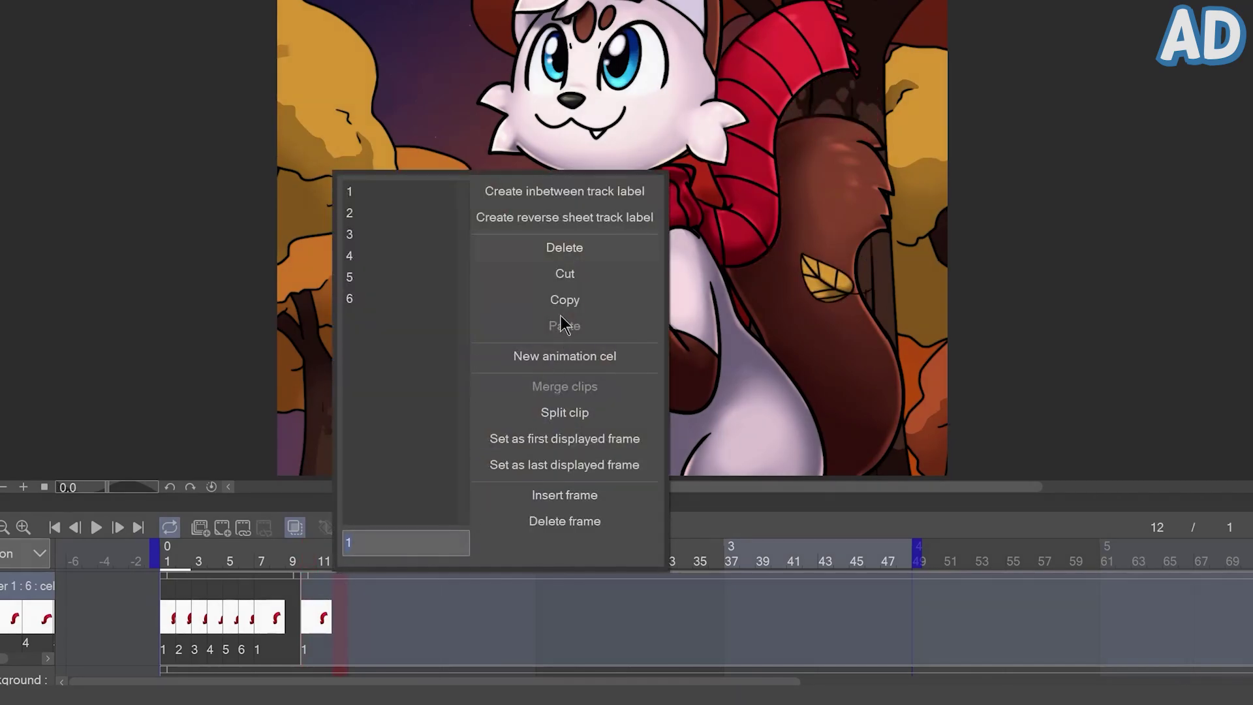
click(565, 248)
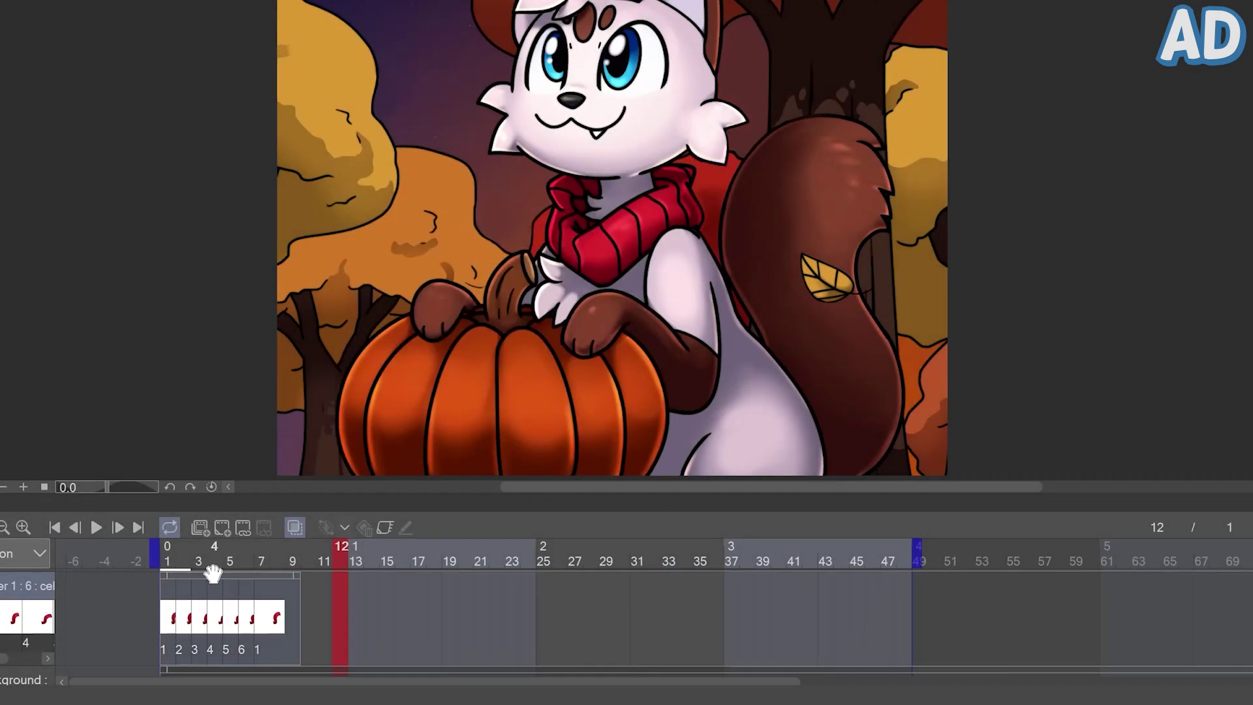
Copy the scarf cel sequence, paste it at frame 10, and slightly refine the scarf curve.
right_click(215, 616)
click(310, 636)
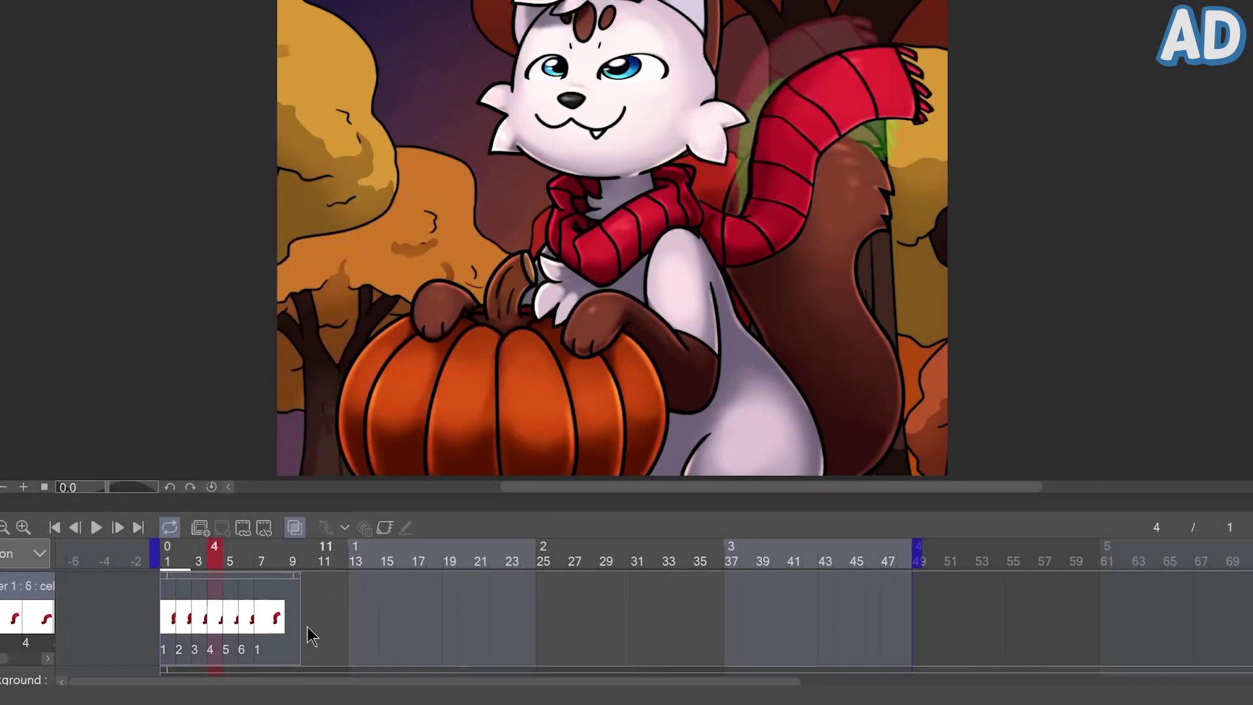
right_click(311, 637)
click(489, 329)
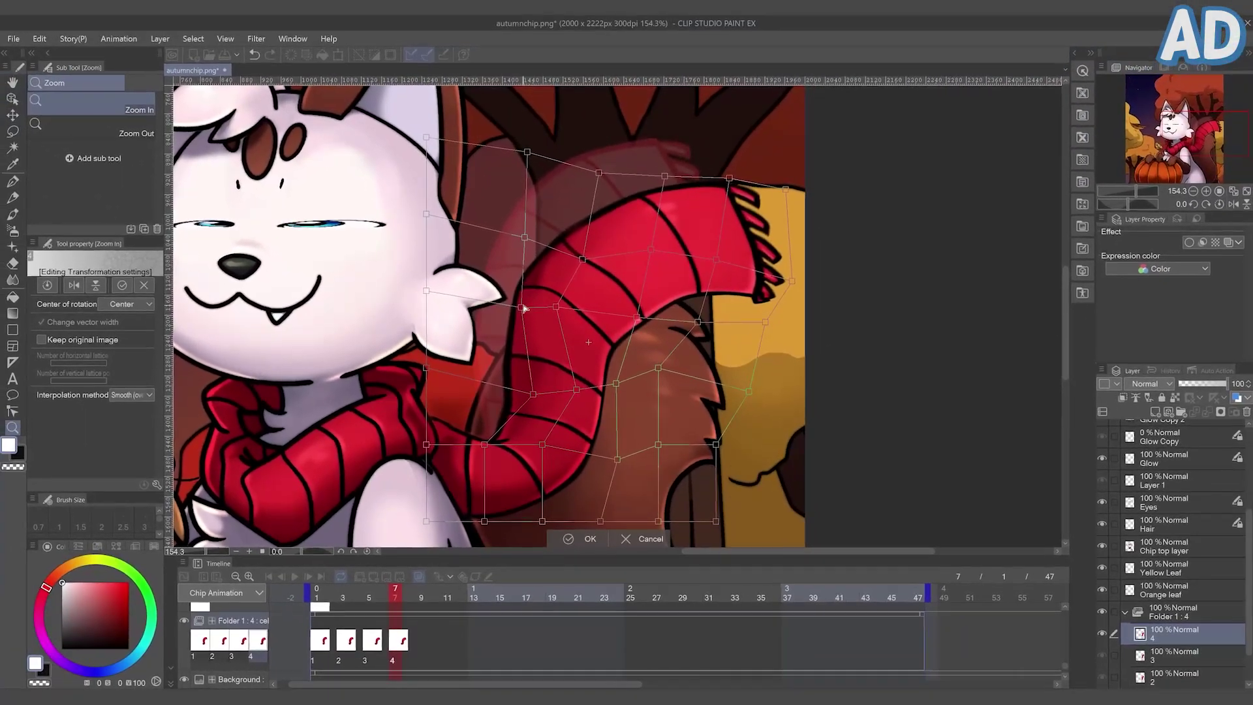
drag(526, 308, 534, 316)
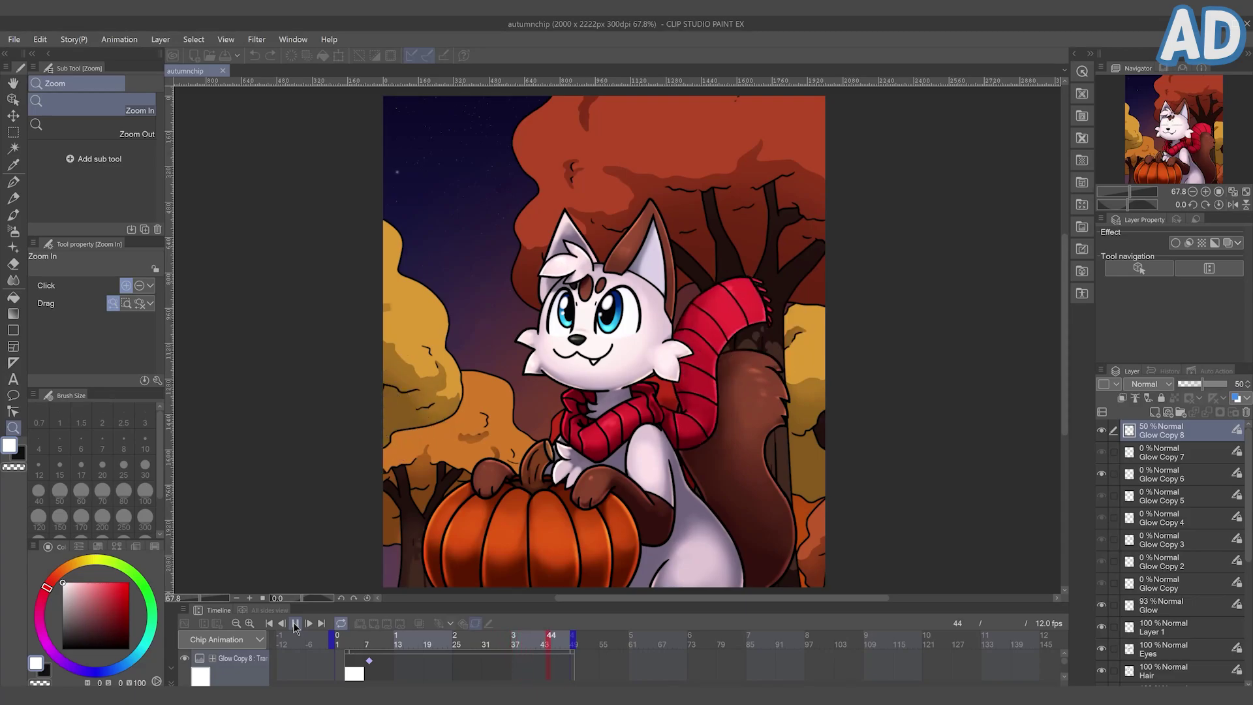
Export the animation as an animated GIF named autumnchip.
click(14, 39)
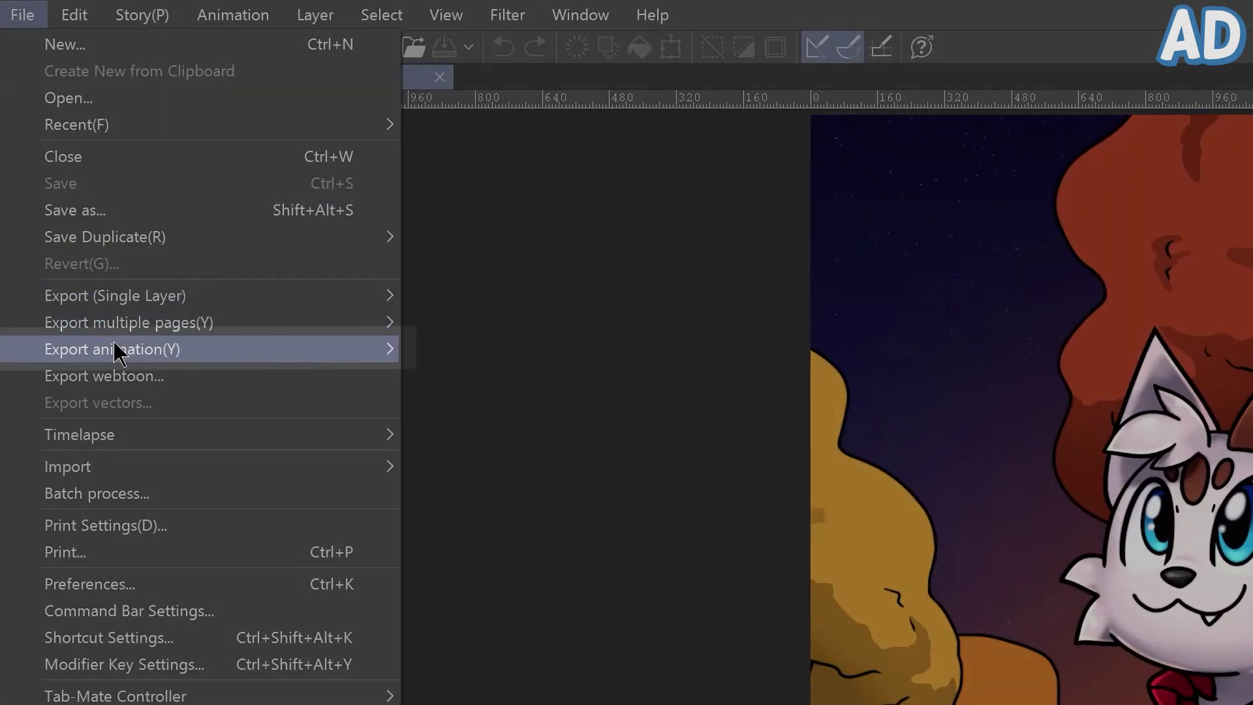
mouse_move(169, 349)
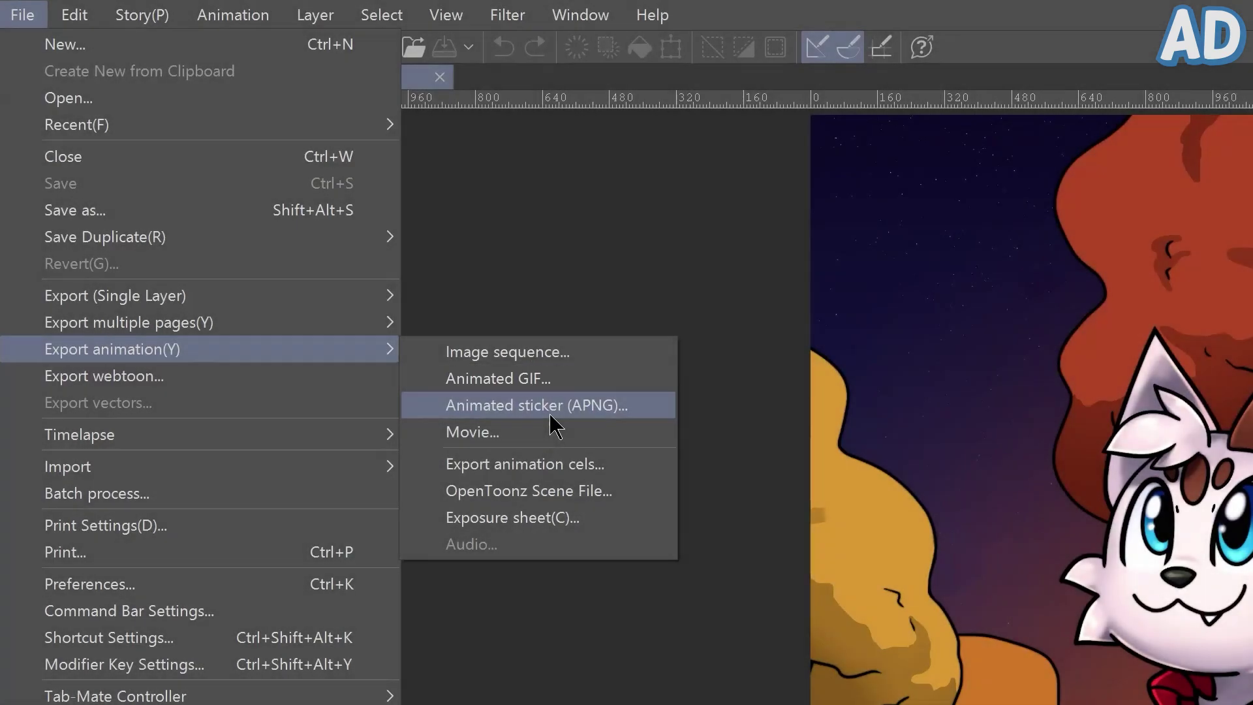
click(562, 381)
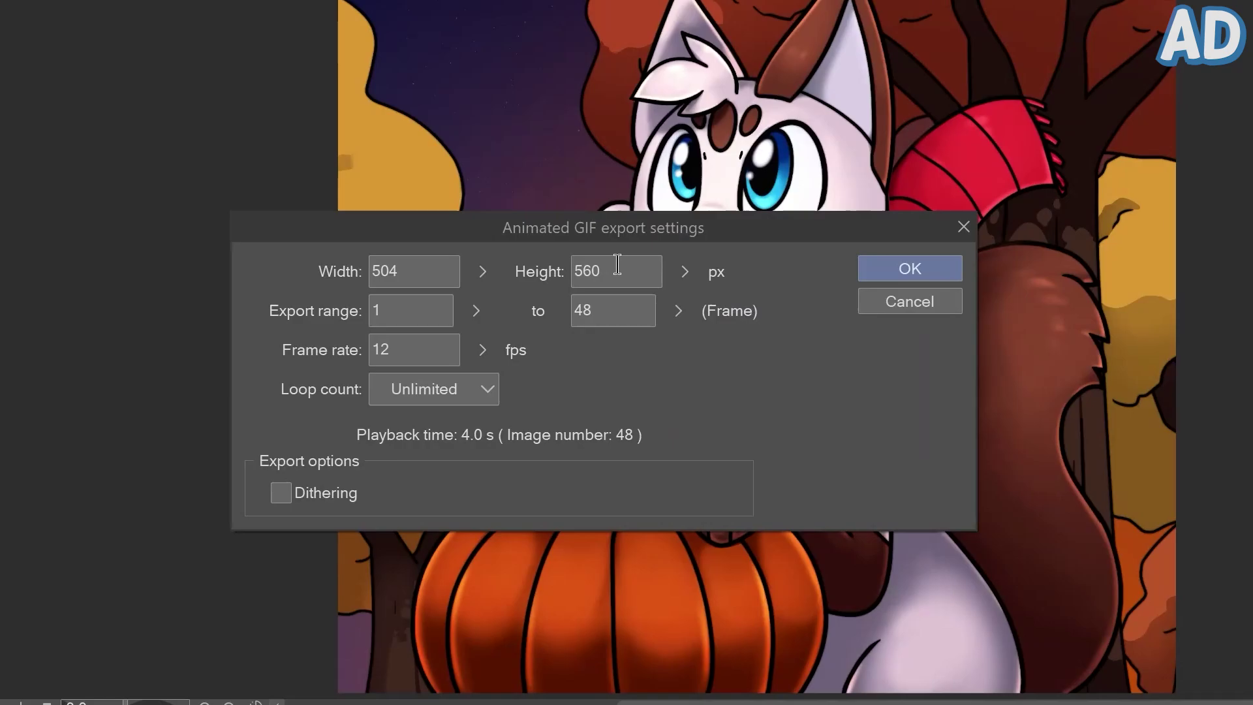
Set GIF height 560, frame rate 12 fps, unlimited looping, and enable dithering.
click(731, 282)
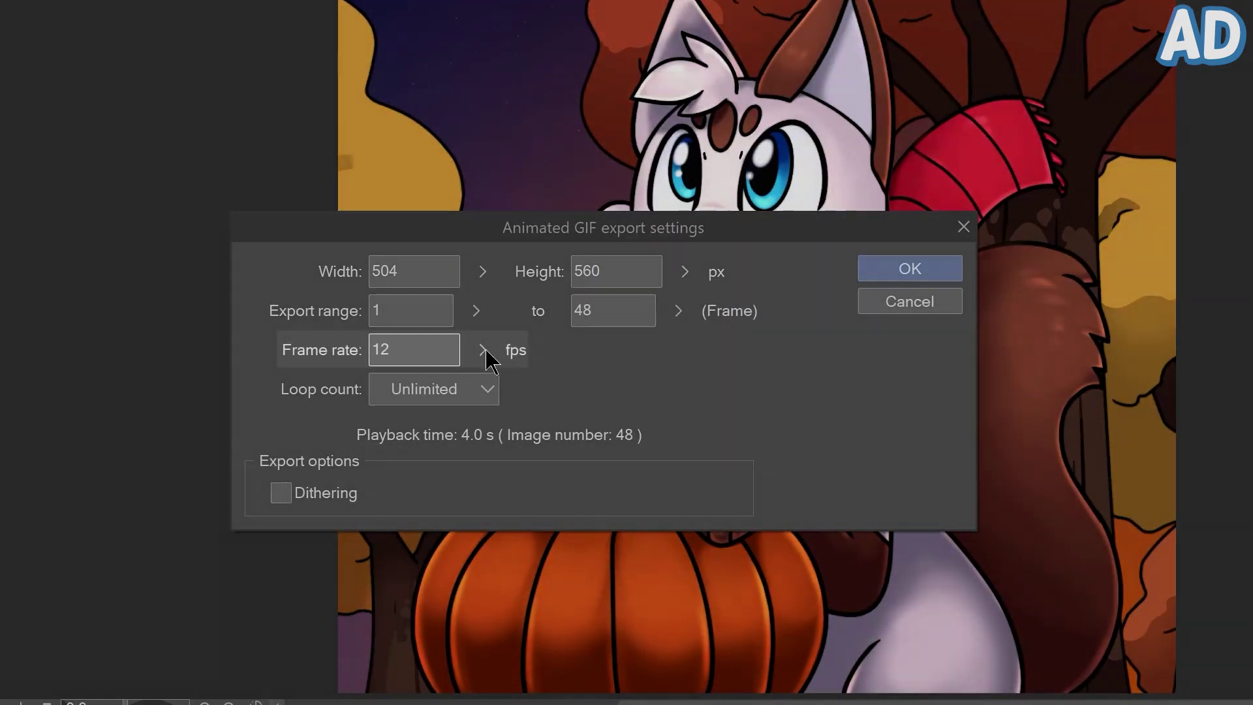
click(482, 350)
mouse_move(481, 351)
mouse_down()
mouse_move(480, 444)
mouse_move(481, 349)
mouse_up()
click(474, 391)
click(450, 457)
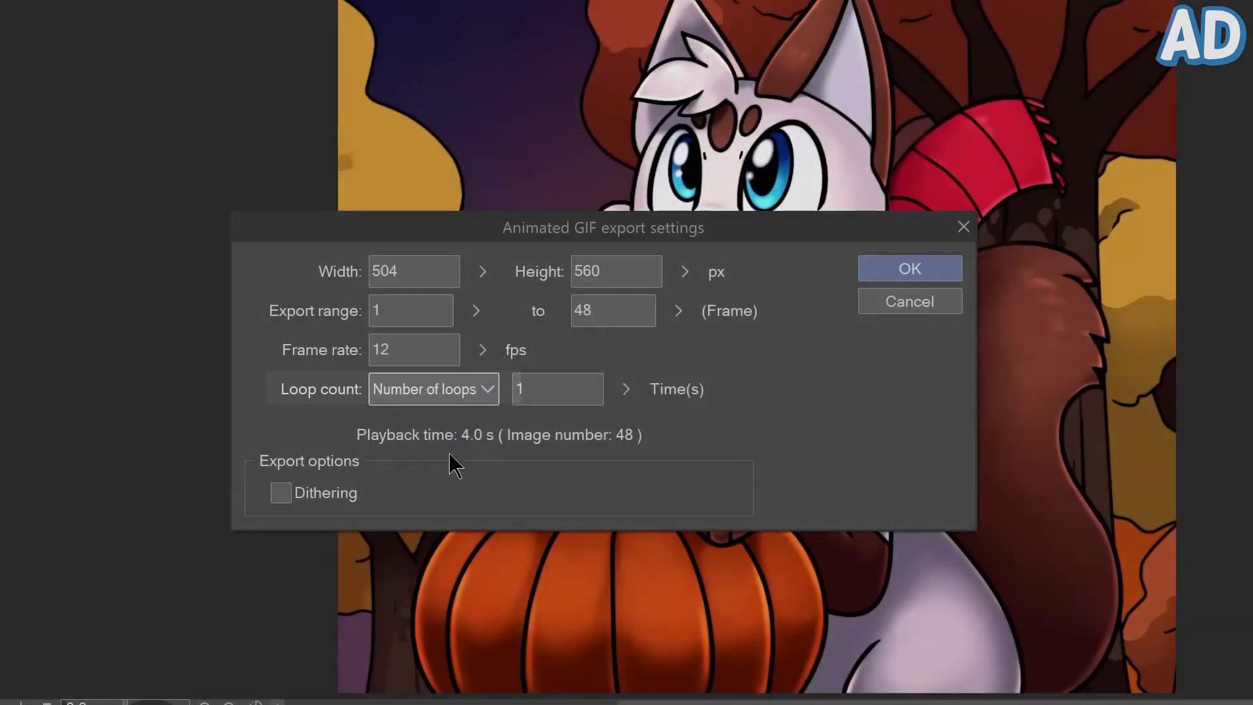
drag(636, 385, 637, 396)
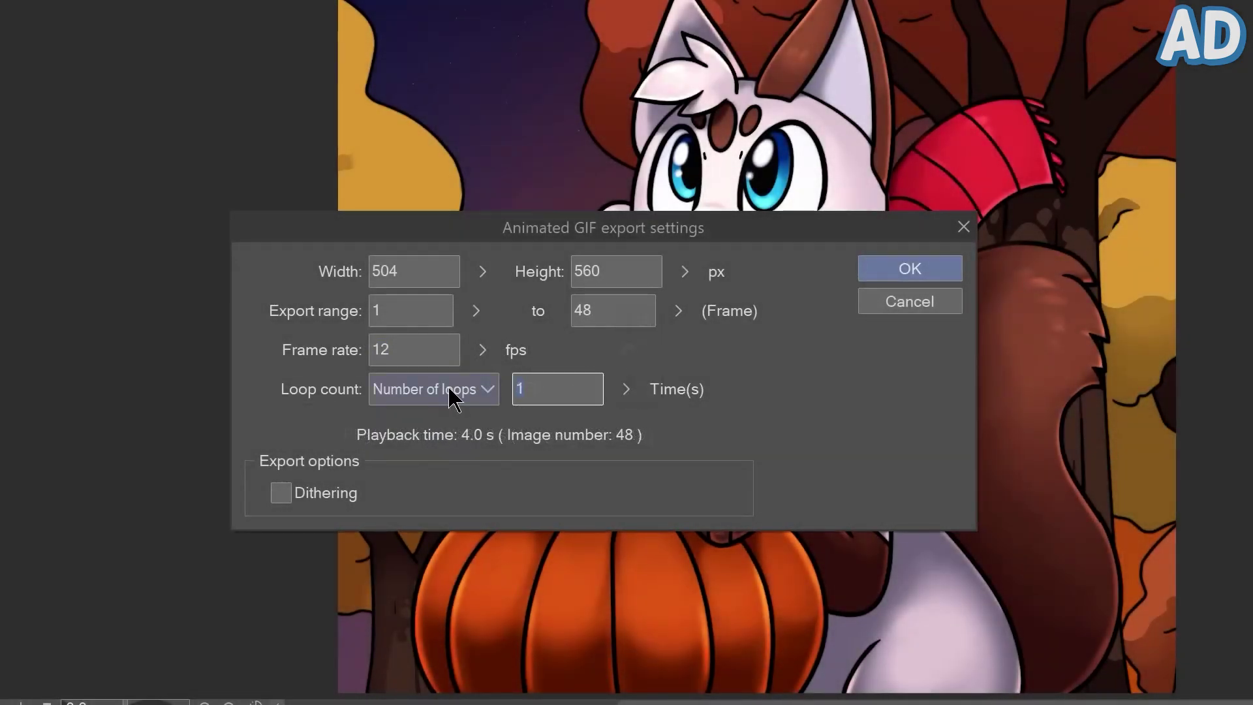
click(455, 394)
click(469, 420)
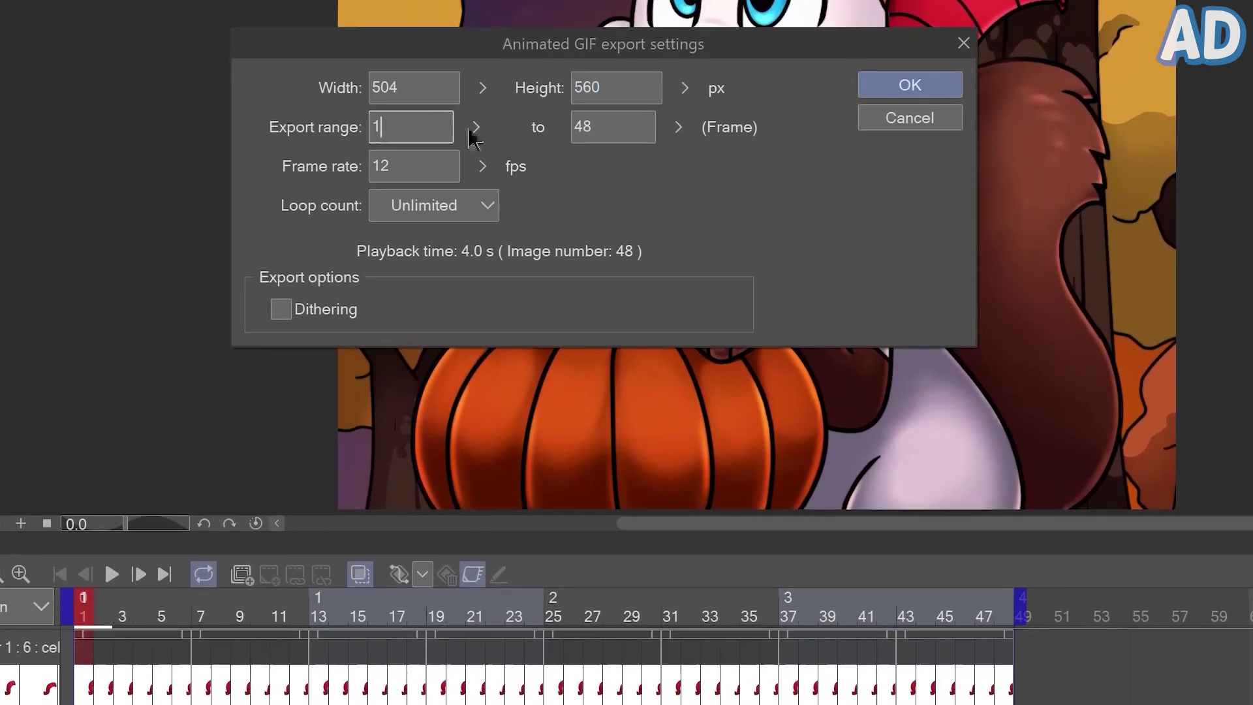
click(629, 310)
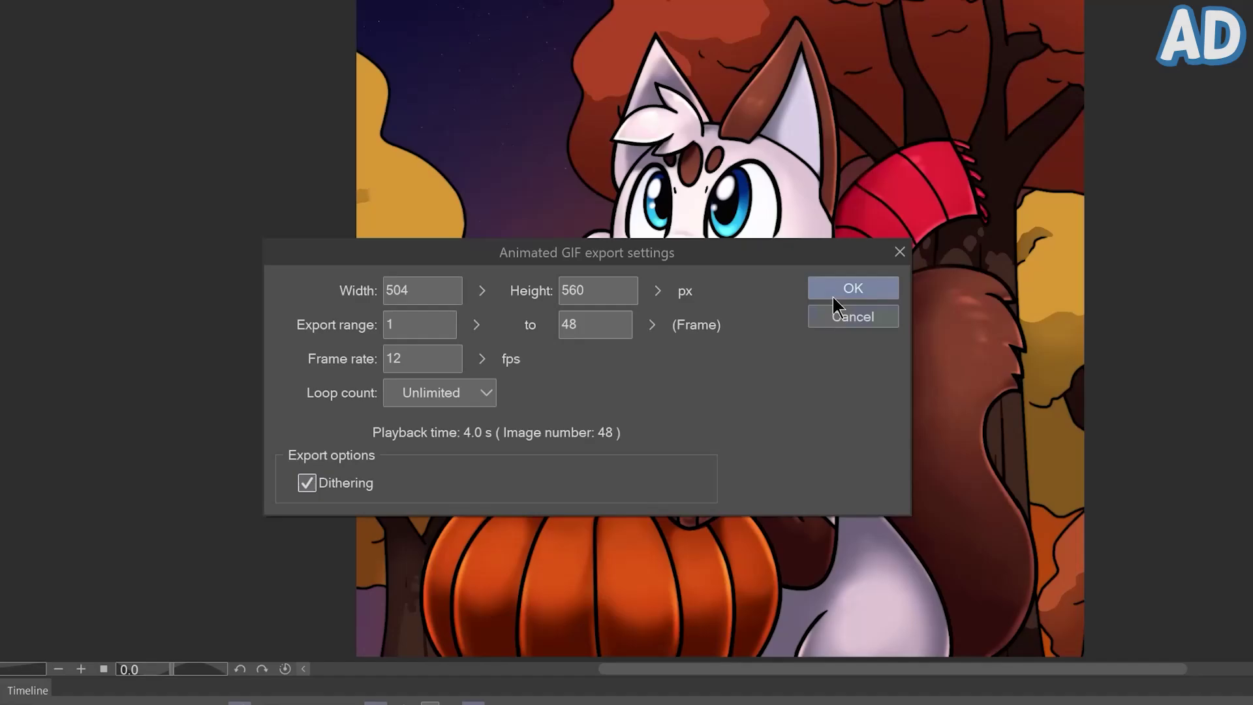
Confirm the GIF export and dismiss the 2.97 MB completion notice.
click(835, 289)
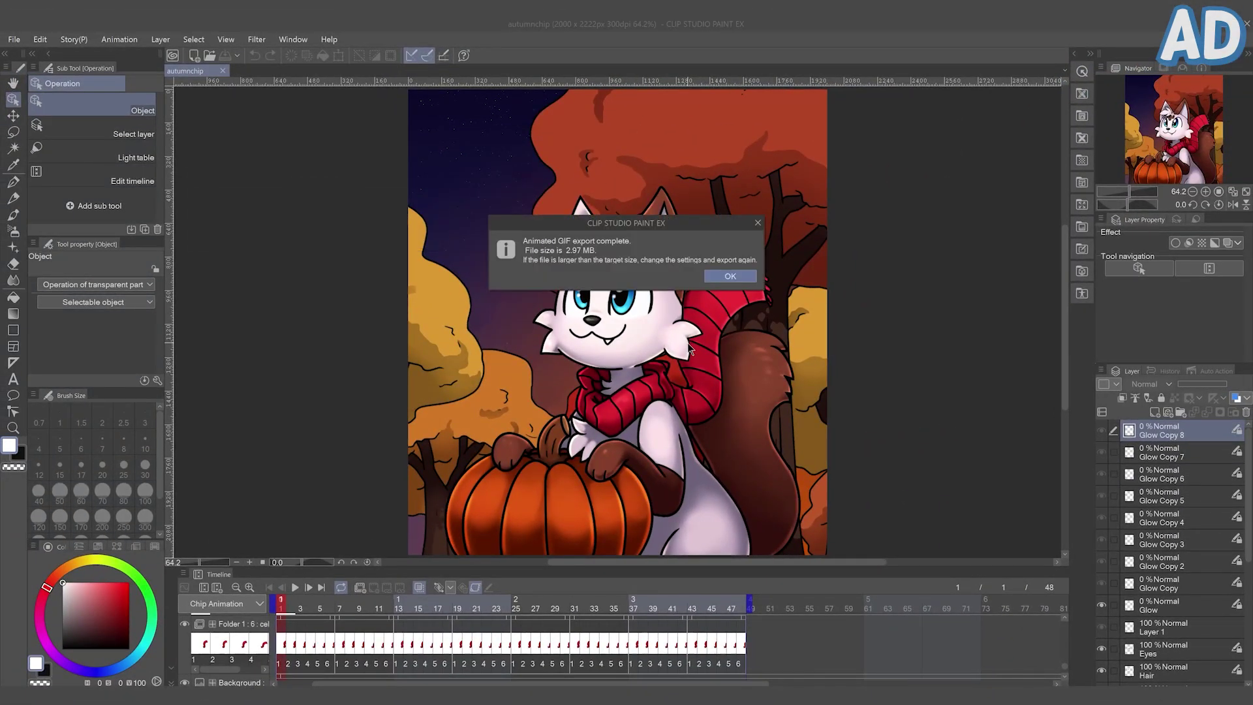
click(723, 275)
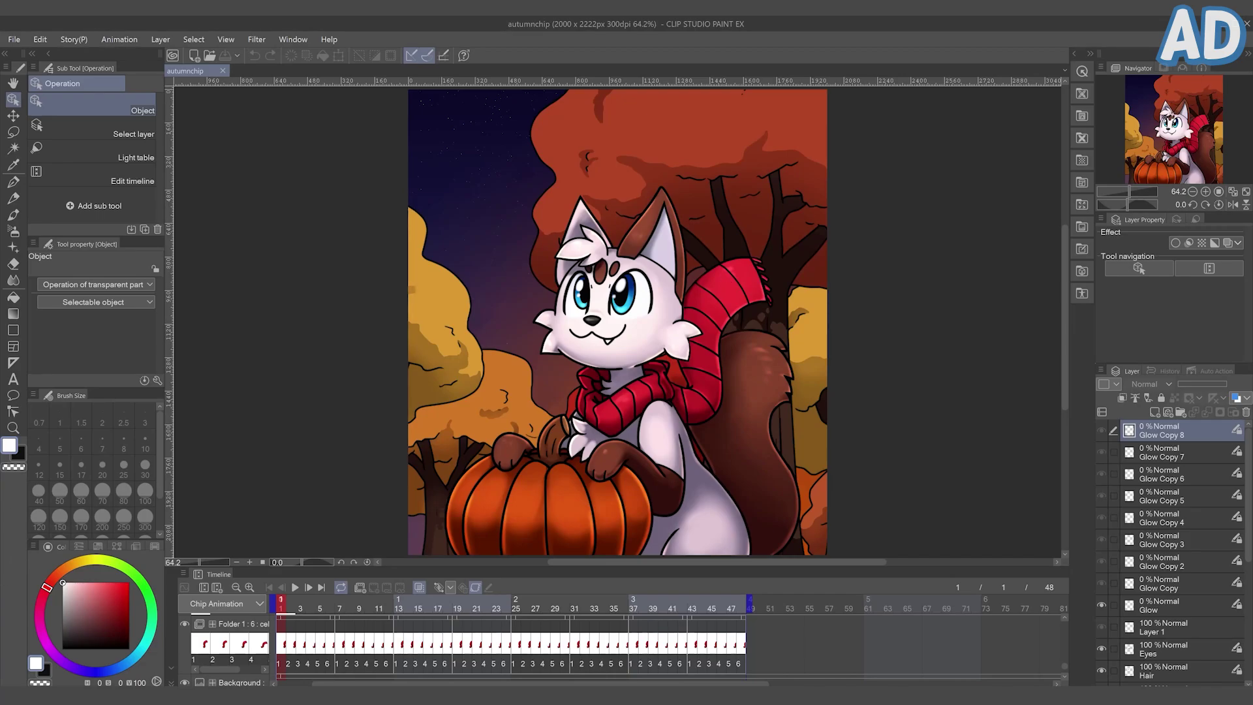